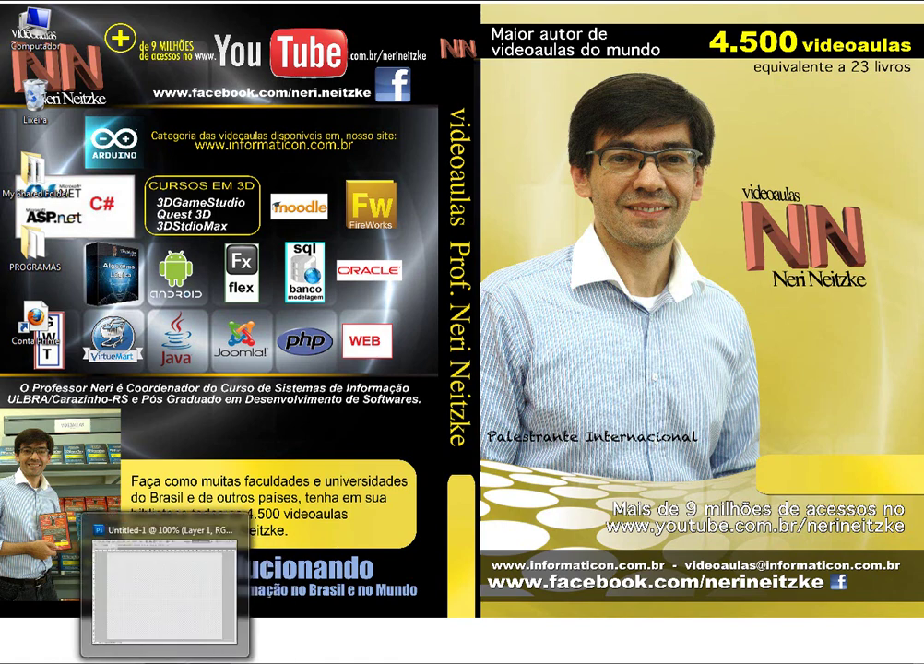
Bring the Photoshop window with the blank Untitled-1 document to the front.
left_click(164, 590)
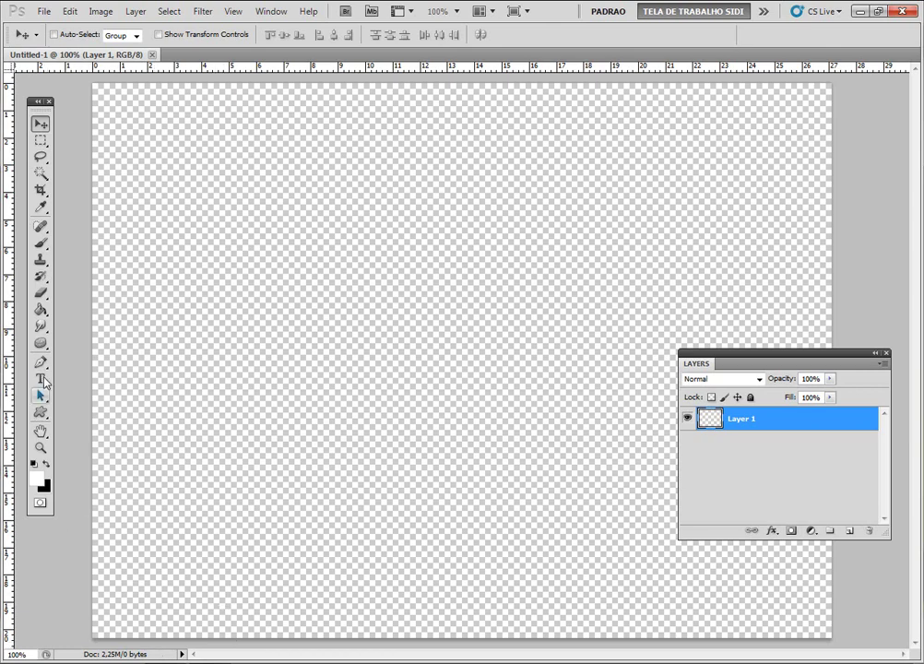
Rasterize Layer 1 and fill the whole canvas black with the Paint Bucket.
left_click(40, 378)
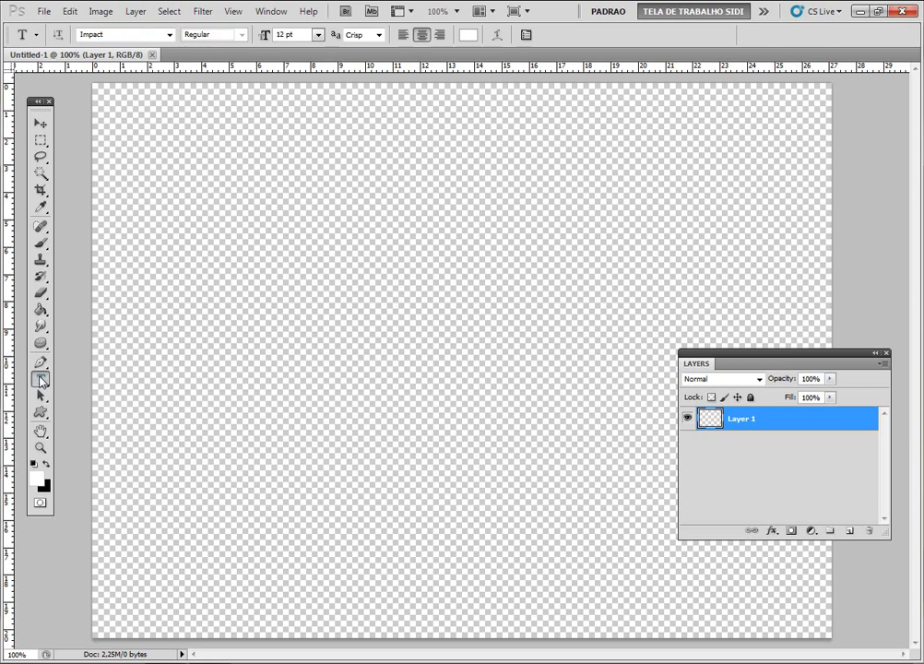
left_click(417, 310)
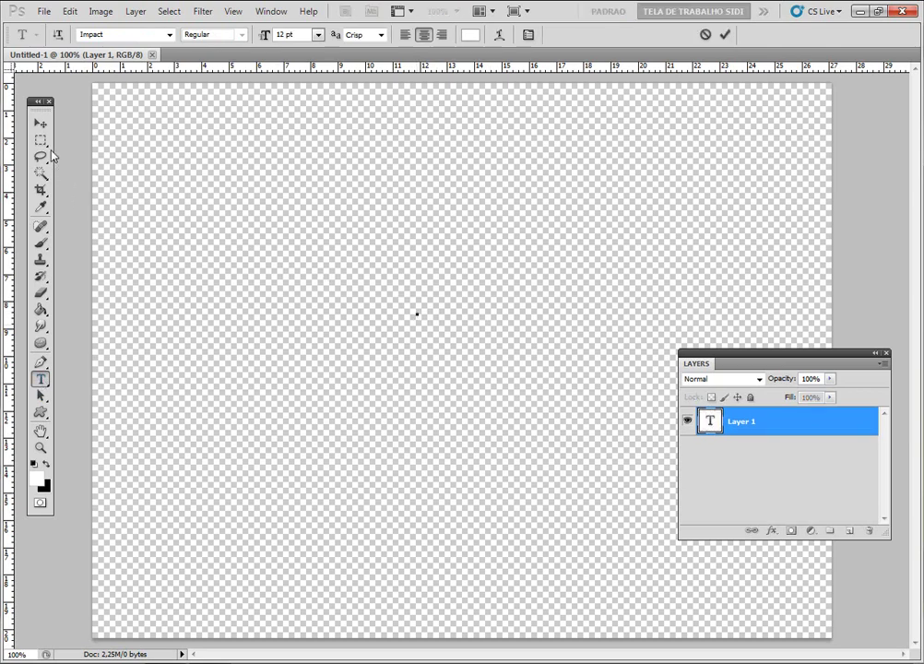
left_click(41, 122)
left_click(40, 378)
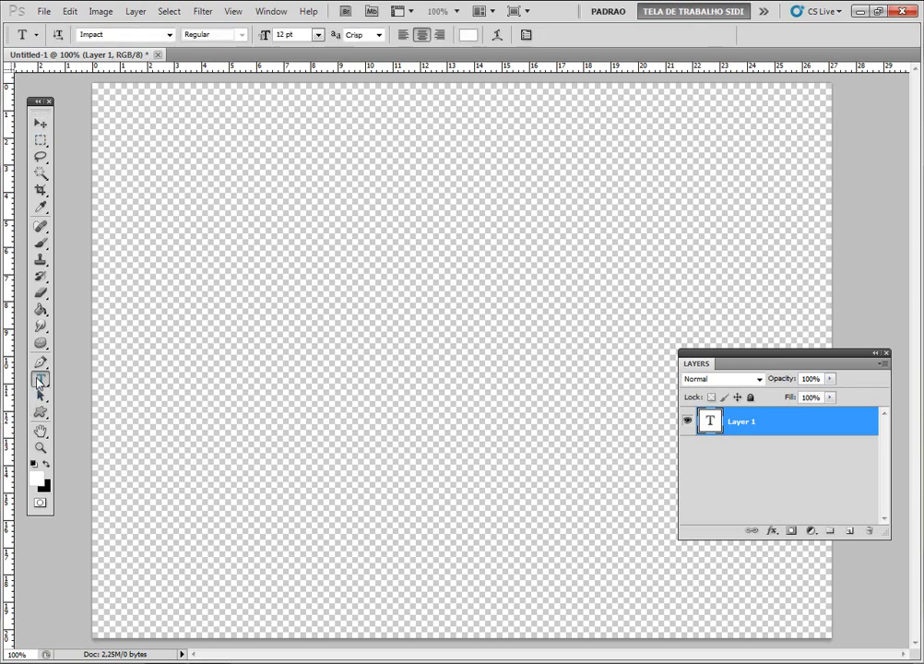
left_click(40, 310)
key("x")
left_click(355, 314)
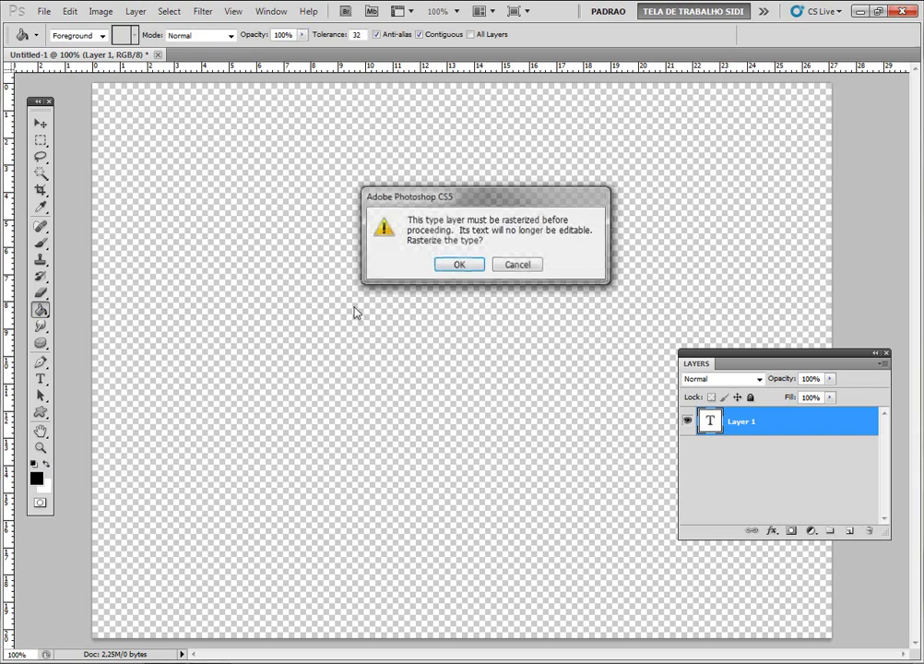
left_click(455, 263)
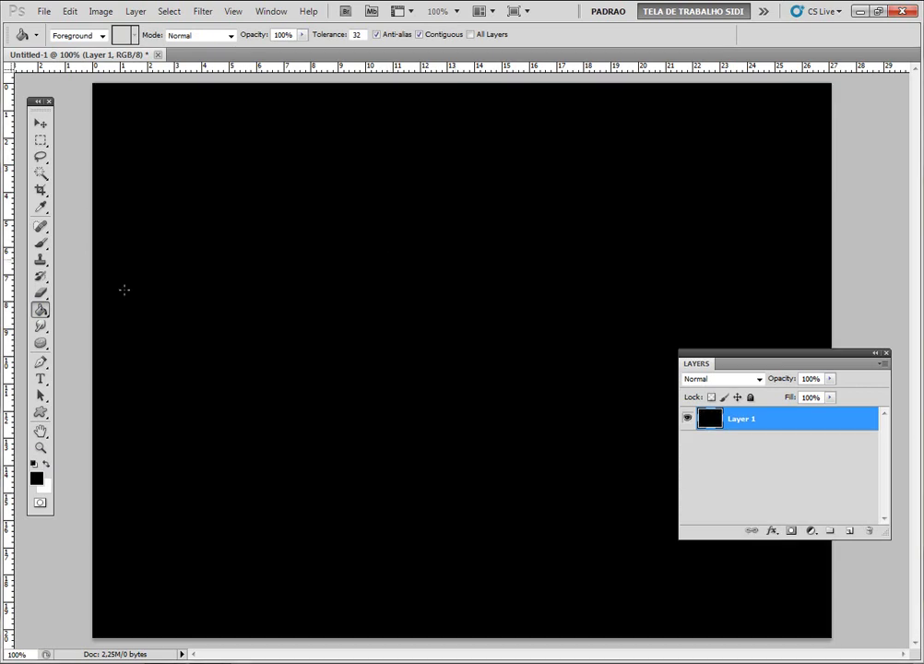
Add white text reading 'WIDEO AULAS NERI NEITZKE' near the canvas centre.
left_click(40, 378)
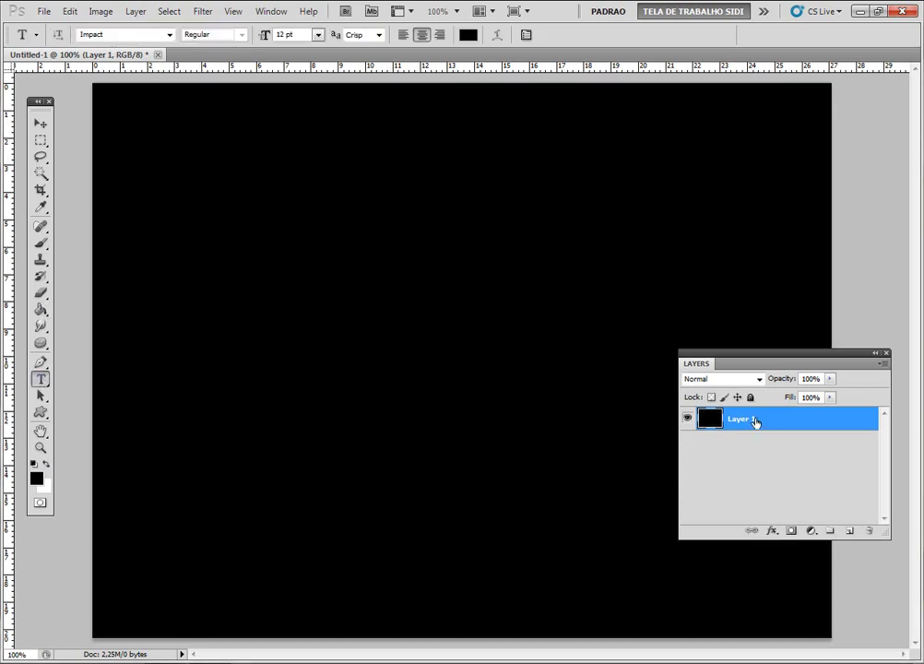
left_click(366, 356)
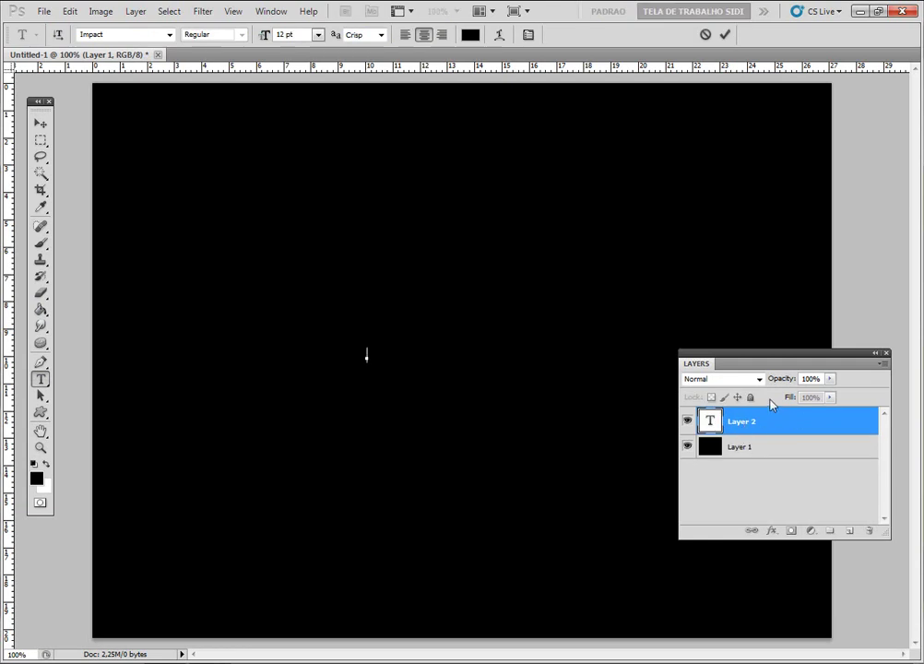
left_click(470, 34)
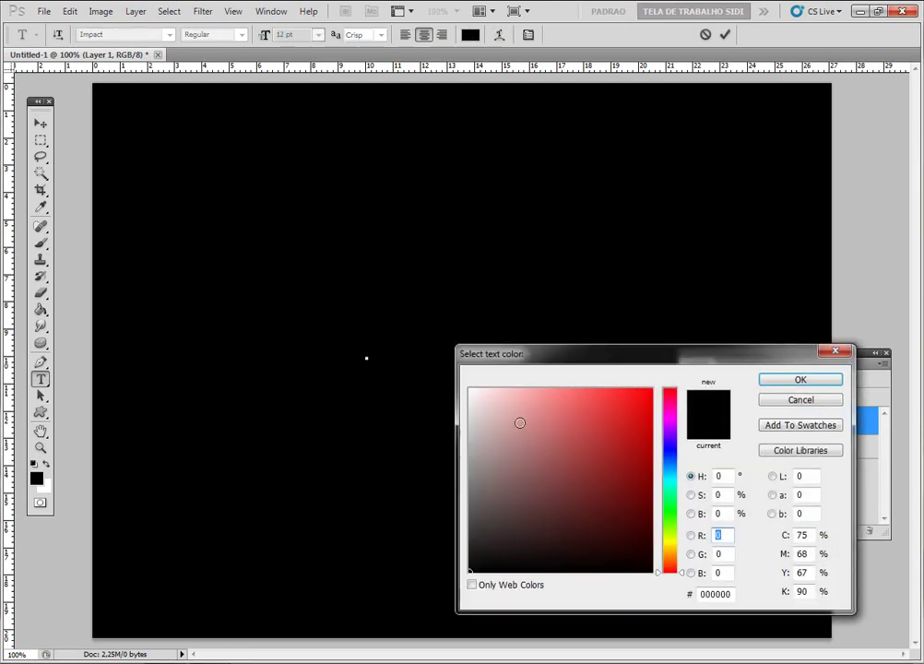
left_click(470, 390)
left_click(800, 379)
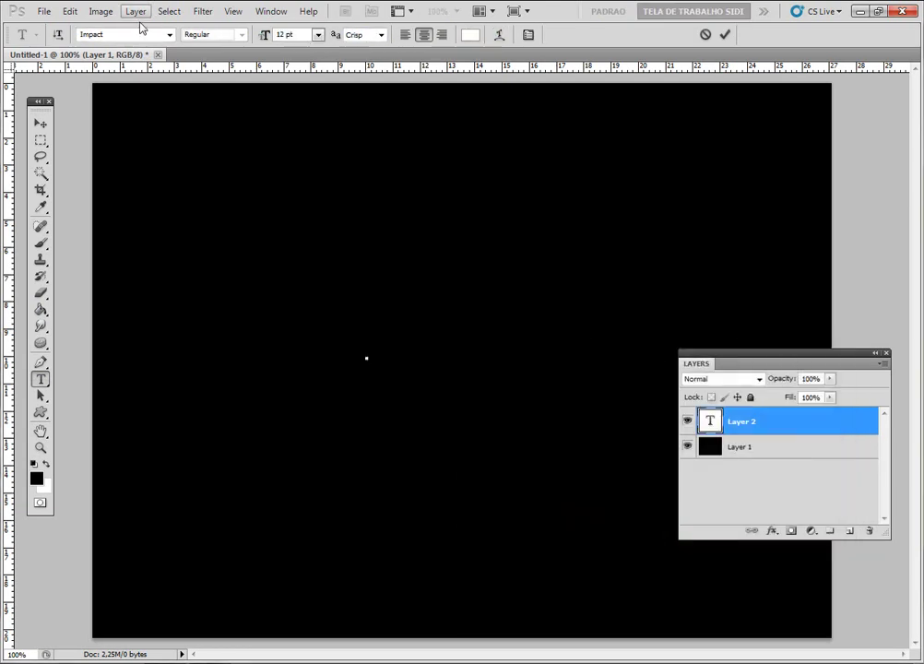
type("SIDI")
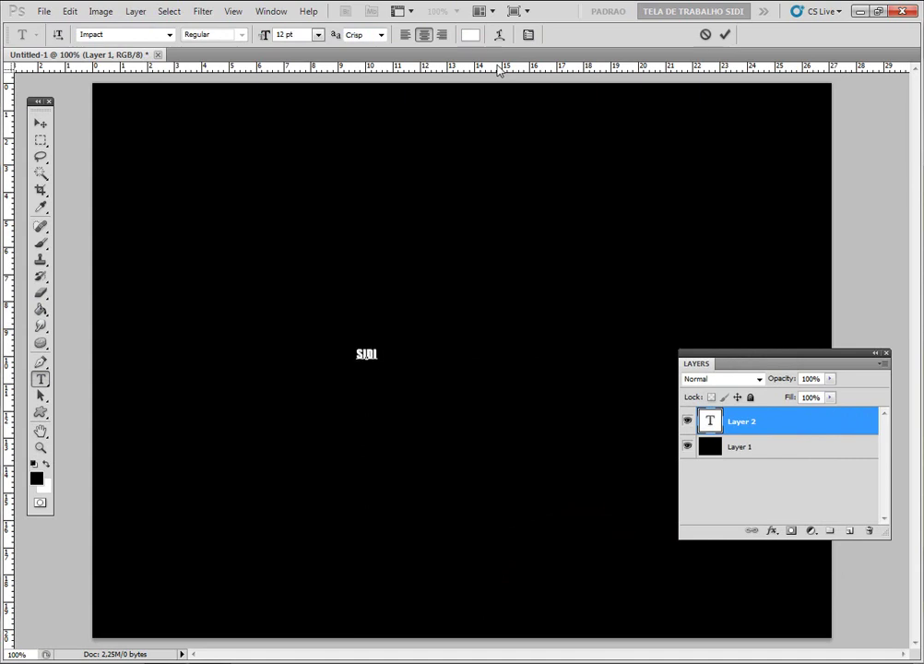
key("BackSpace")
key("BackSpace")
key("BackSpace")
key("BackSpace")
type("WIDEO AULAS")
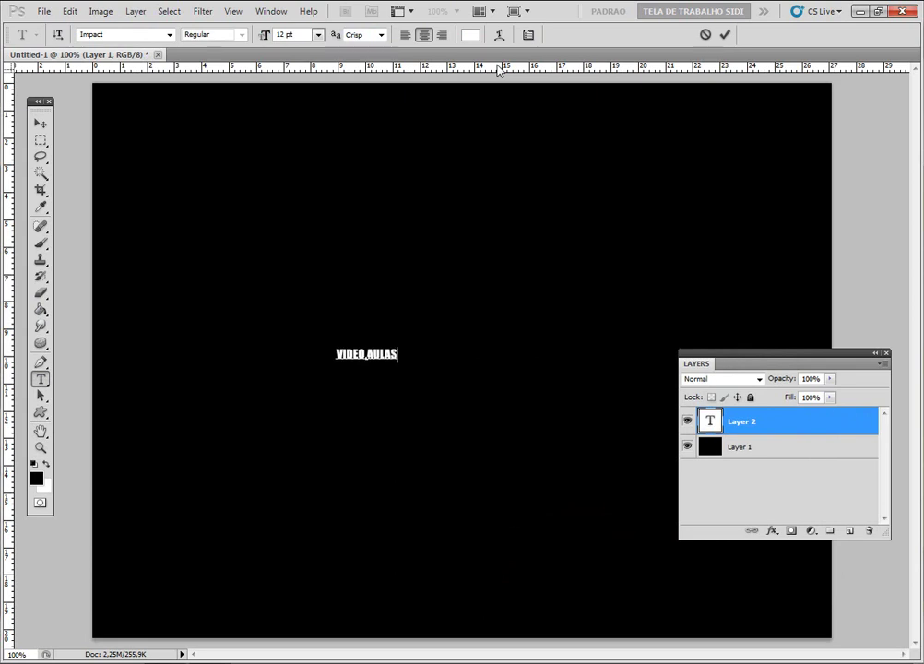
type(" NERI NEIT")
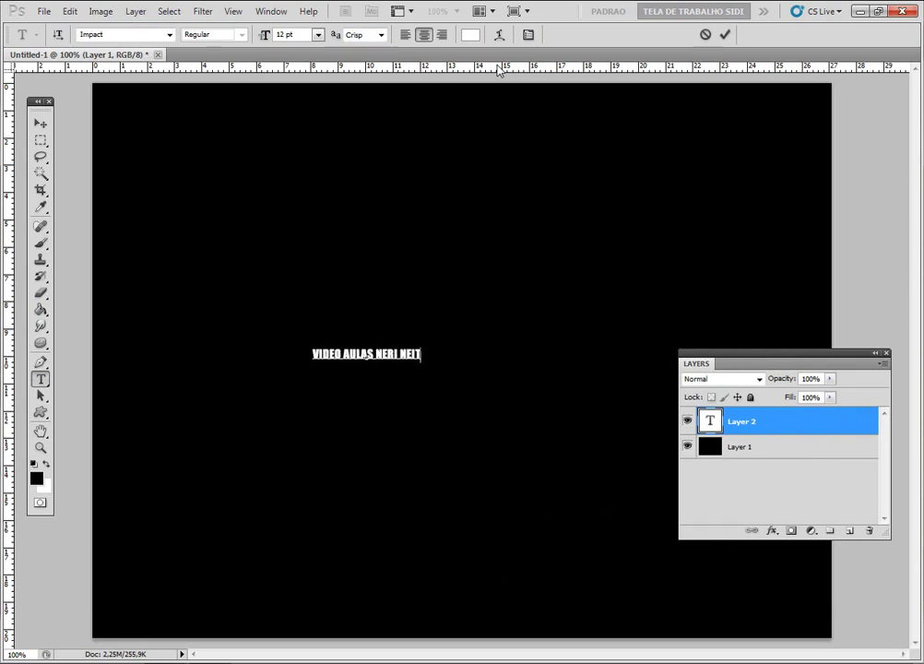
type("ZKE")
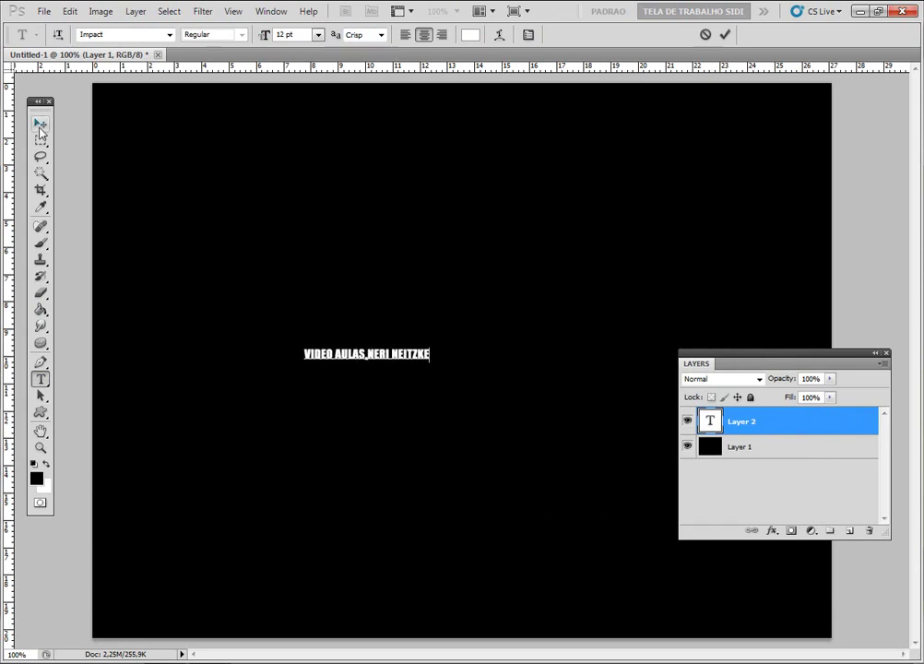
Enlarge the title text with Free Transform to about 28.31 pt.
left_click(40, 122)
key("ctrl+t")
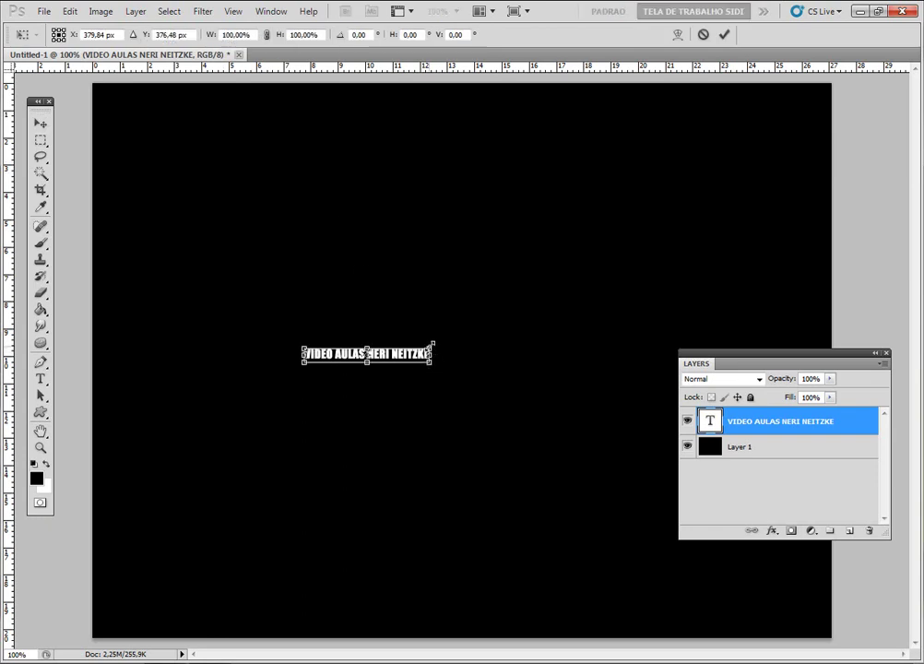
left_click_drag(432, 343, 600, 330)
double_click(572, 357)
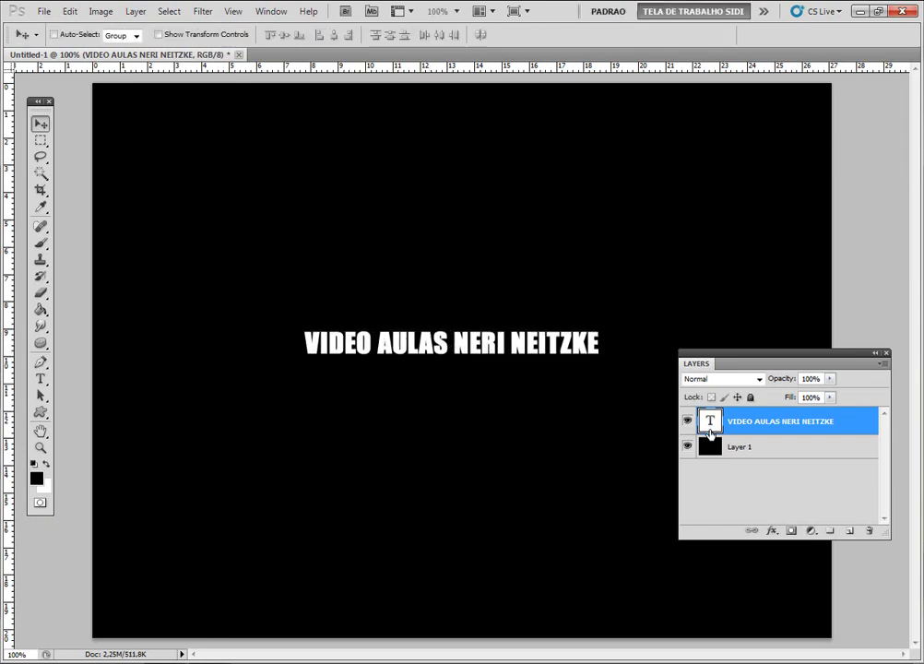
double_click(709, 426)
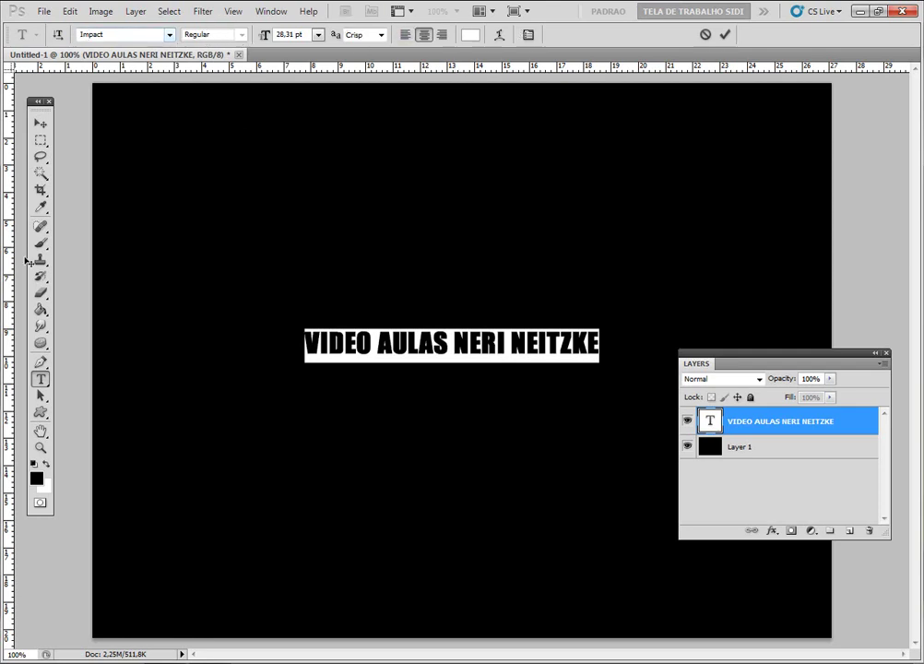
Scale the title to about 123% and tilt it to rise rightward.
left_click(41, 124)
key("ctrl+t")
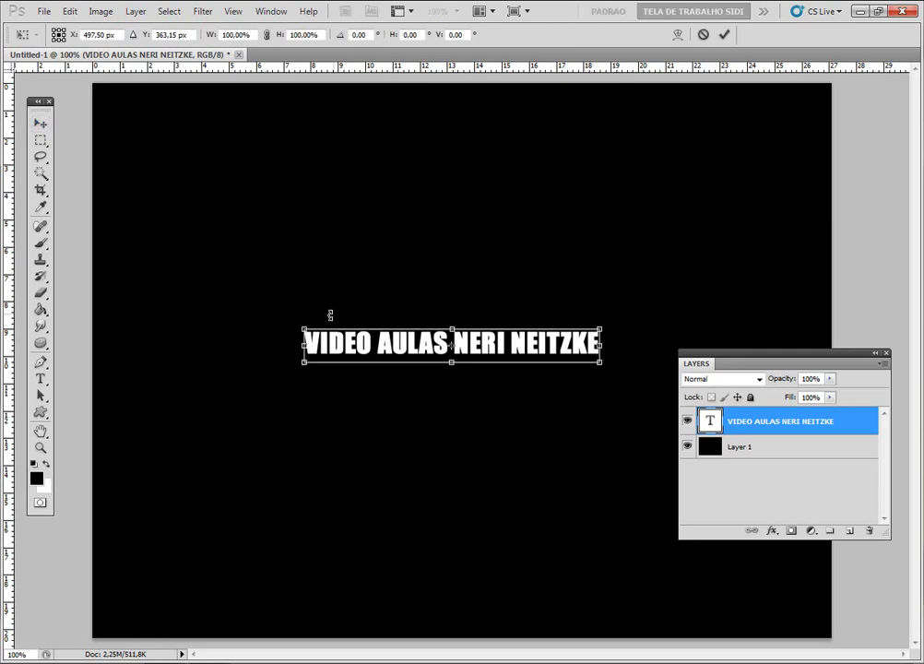
left_click_drag(304, 328, 237, 320)
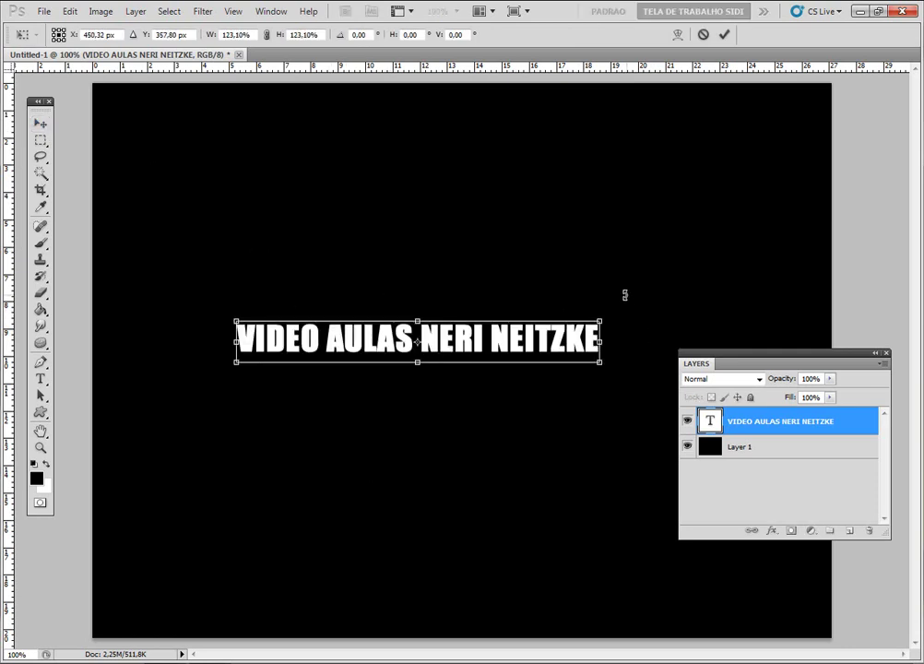
mouse_move(625, 295)
left_mouse_down()
mouse_move(647, 342)
mouse_move(646, 274)
mouse_move(608, 353)
mouse_move(586, 358)
left_mouse_up()
key("Return")
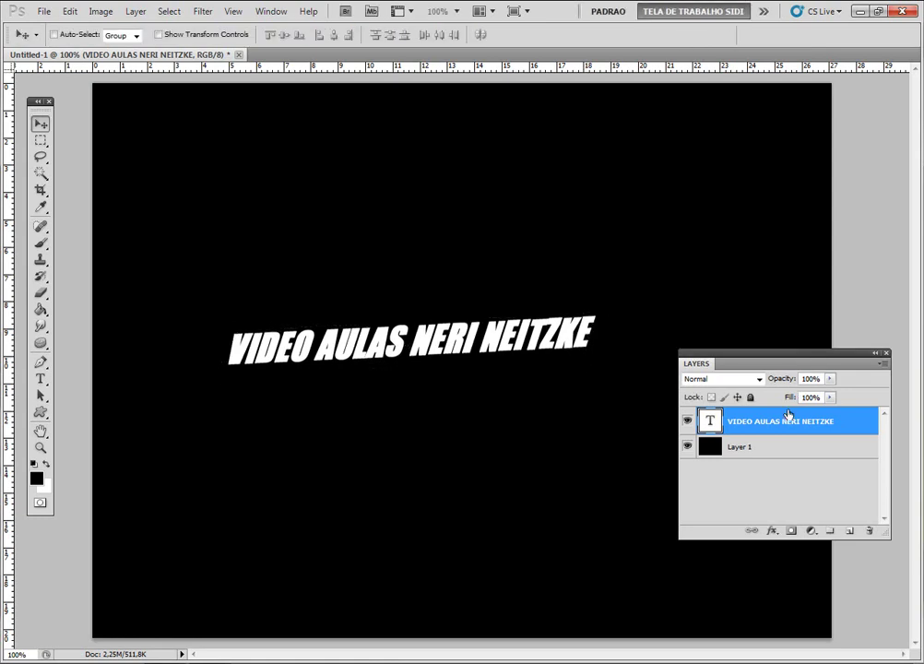
Rasterize and perspective-distort the title, undo the distortion, then delete the text layer.
right_click(788, 414)
left_click(632, 402)
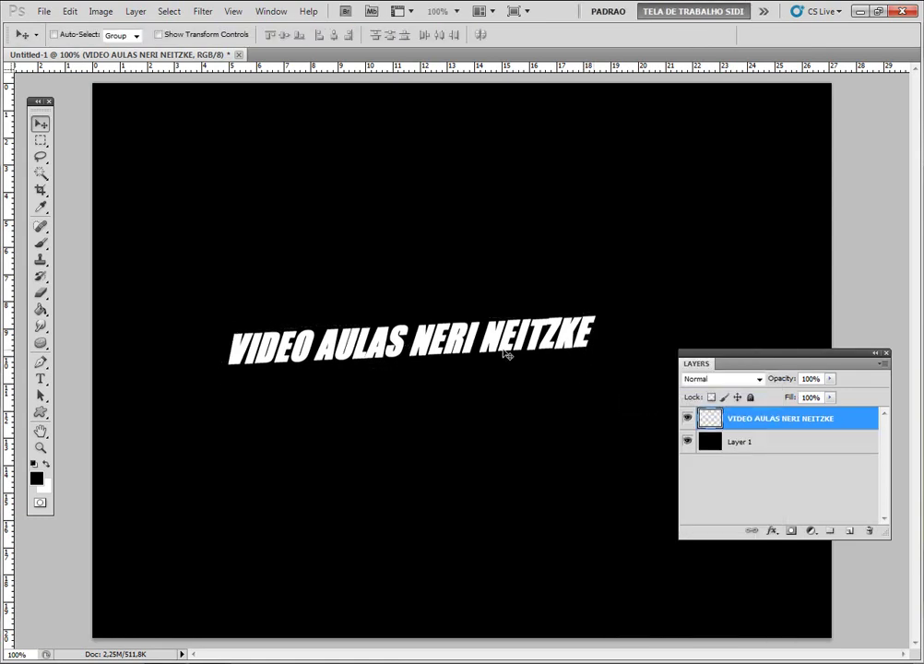
key("ctrl+t")
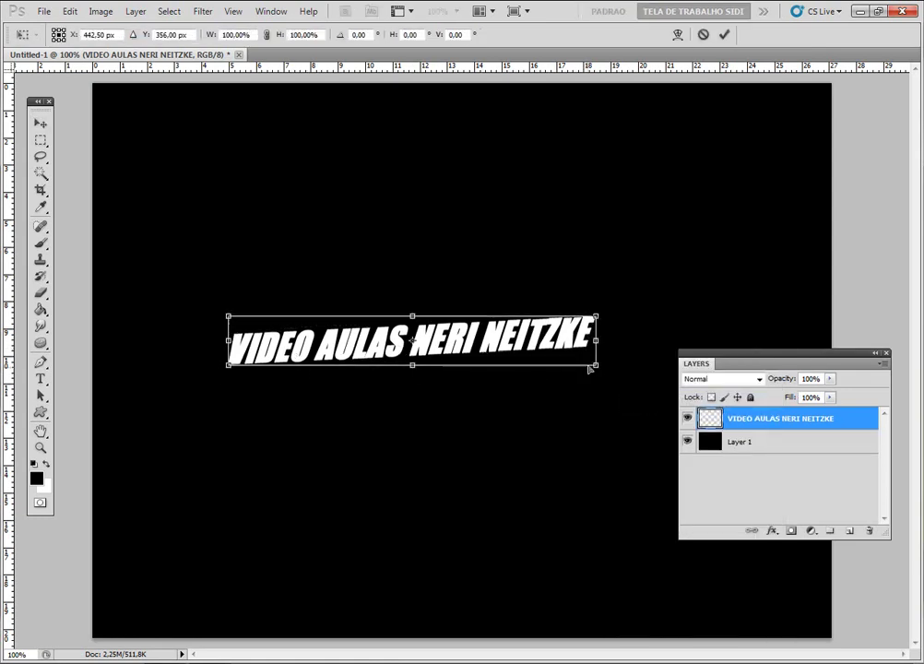
left_click_drag(597, 368, 632, 504)
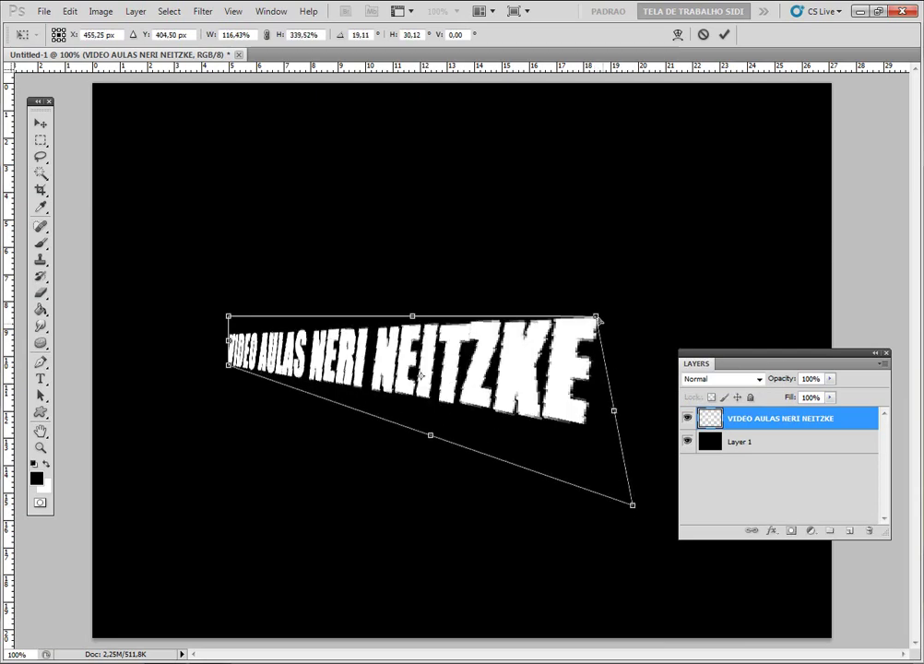
mouse_move(597, 316)
left_mouse_down()
mouse_move(649, 278)
mouse_move(579, 155)
mouse_move(526, 208)
mouse_move(549, 302)
left_mouse_up()
key("Return")
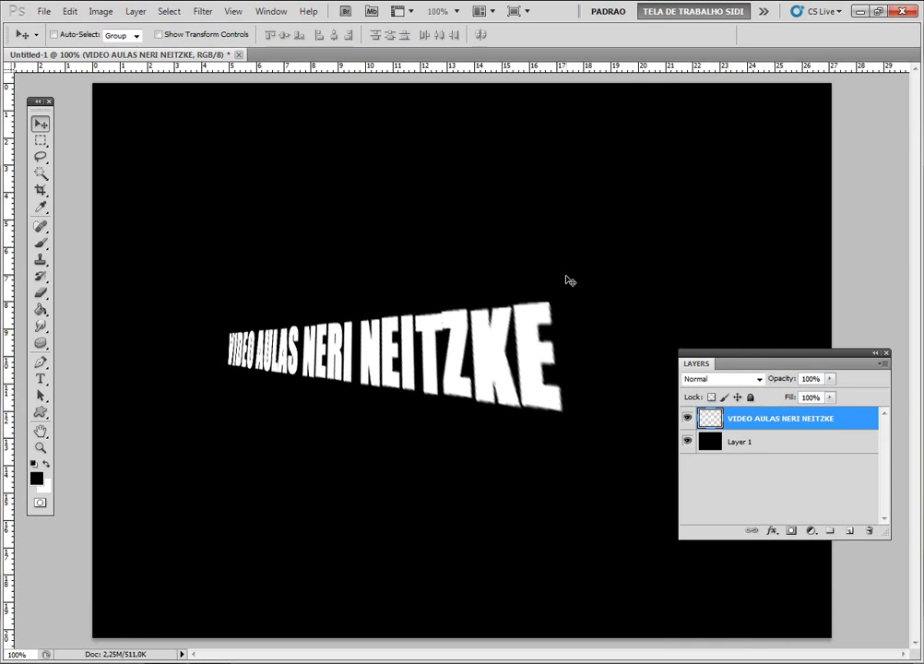
key("ctrl+z")
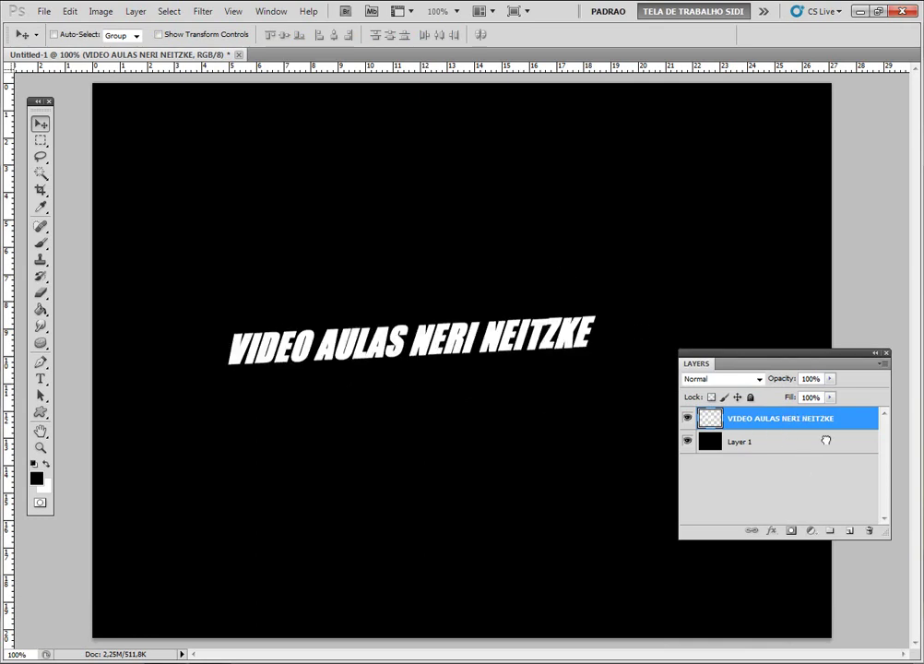
left_click_drag(796, 422, 869, 530)
Draw a paragraph text box across the canvas and fill it with filler text.
key("t")
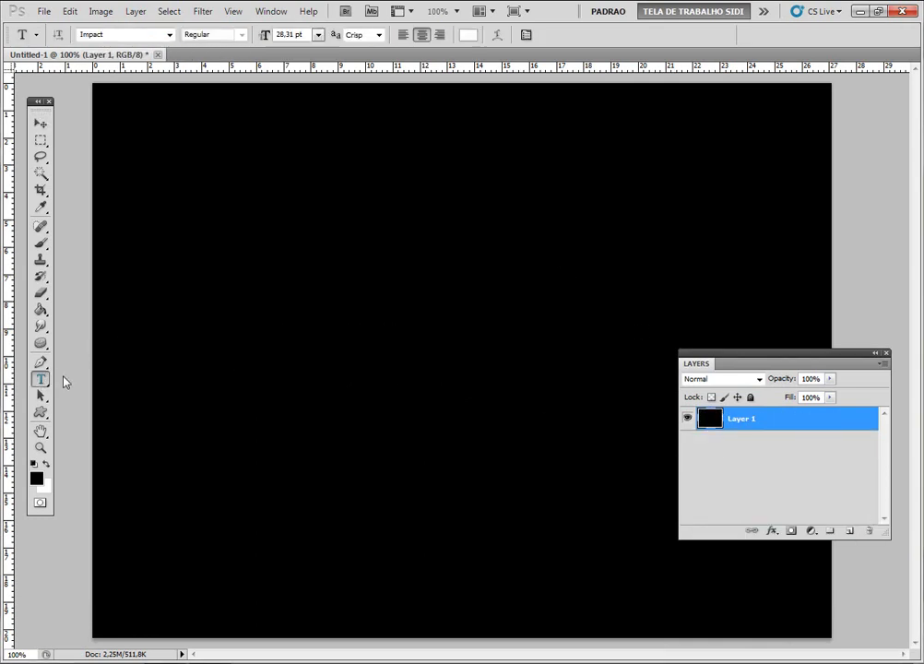
mouse_move(214, 176)
left_mouse_down()
mouse_move(667, 461)
mouse_move(681, 477)
mouse_move(670, 522)
mouse_move(682, 494)
left_mouse_up()
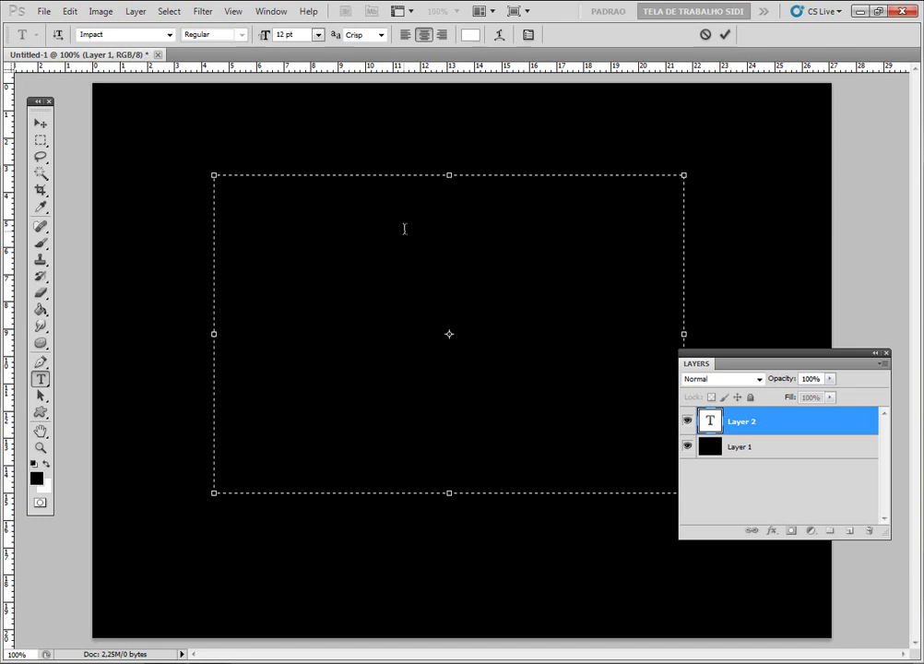
type("D KJASNFSKAJFAFJSAKFNSA")
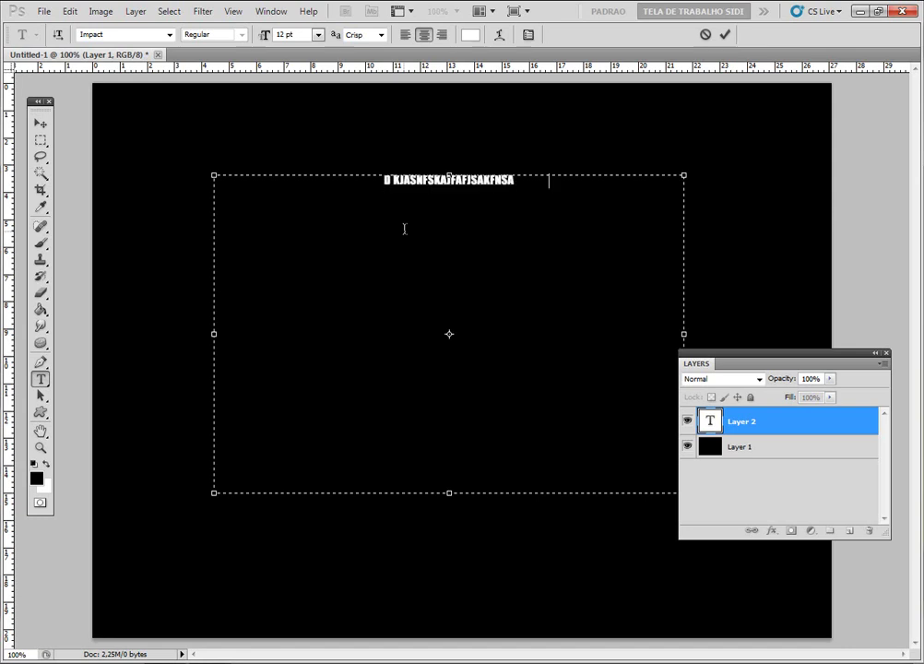
type("KFJHSAKJFHASFKHSA FKJSA HFKJASHFKJSAHFKJSAHFKASFHASKJFHASK- ")
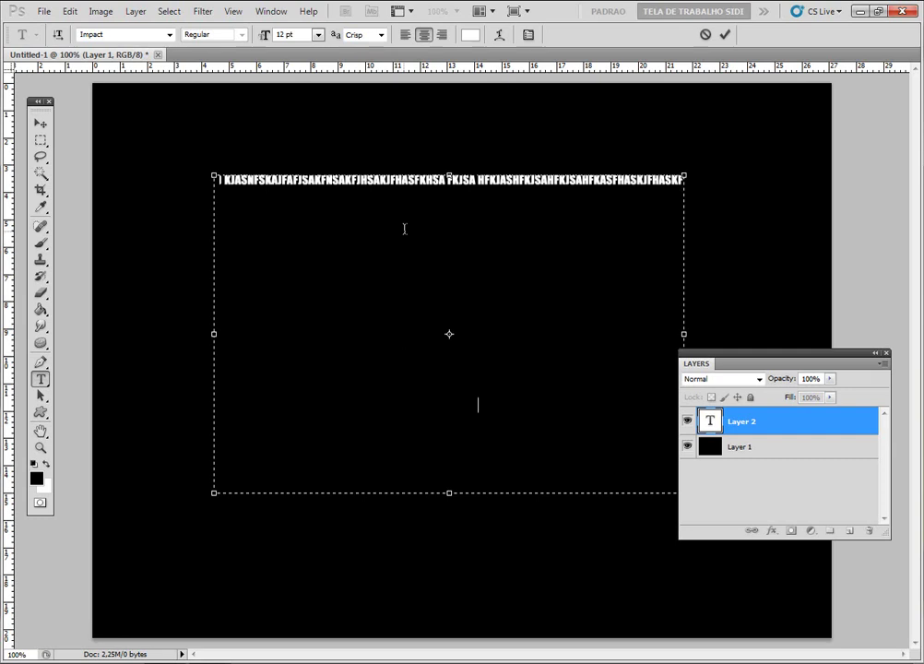
type("FASHKFJAHSKFJAHSKFJSAHFKJASHFKJSAHFKJASHFKJSAHFKASHF")
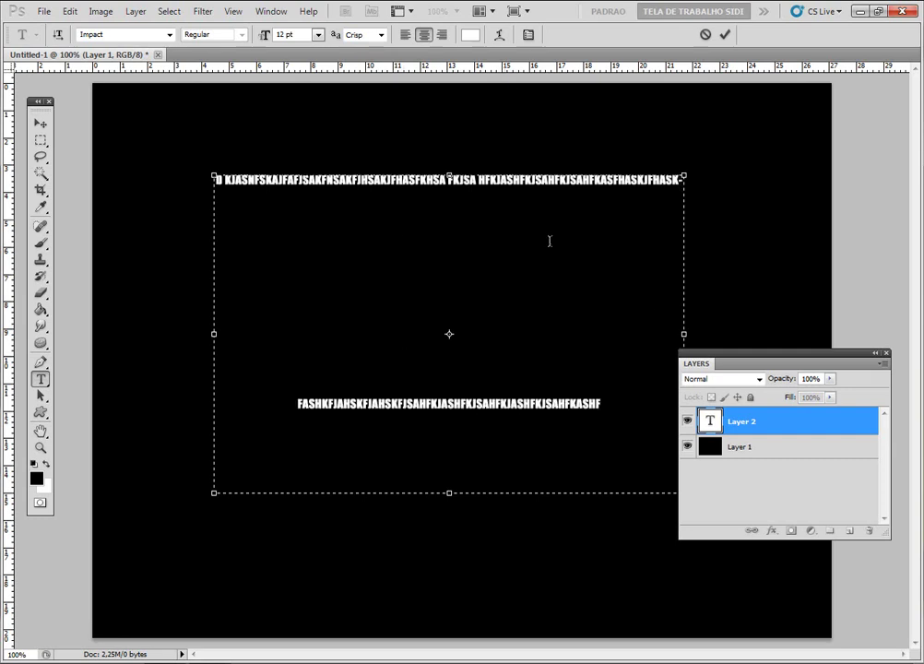
key("ctrl+Return")
Set the paragraph's leading to 12 pt, then delete the text layer.
left_click(448, 233)
key("ctrl+a")
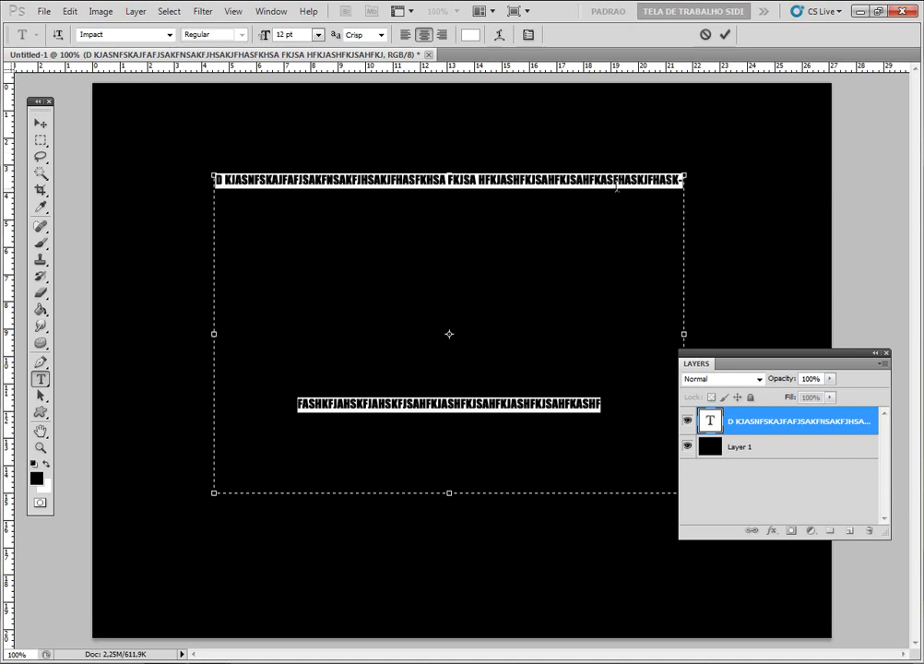
left_click(529, 35)
mouse_move(612, 385)
left_mouse_down()
mouse_move(620, 363)
mouse_move(710, 253)
left_mouse_up()
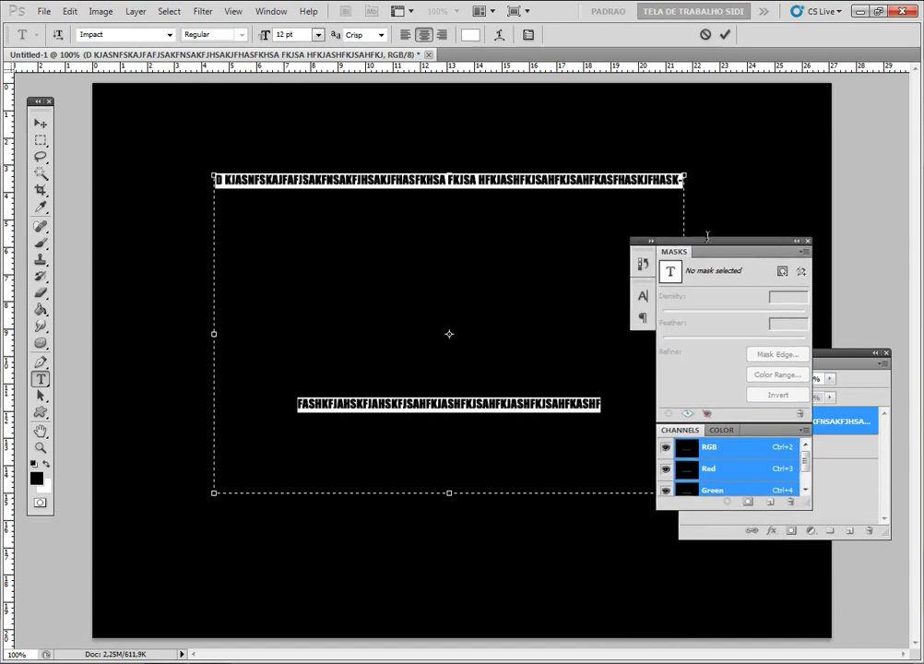
left_click(643, 296)
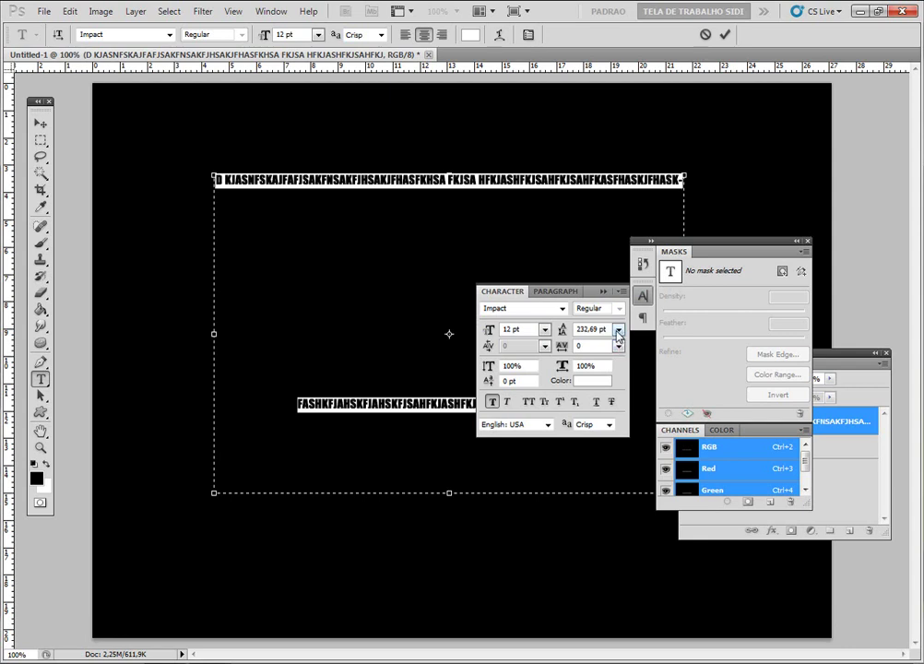
left_click(618, 329)
left_click(601, 446)
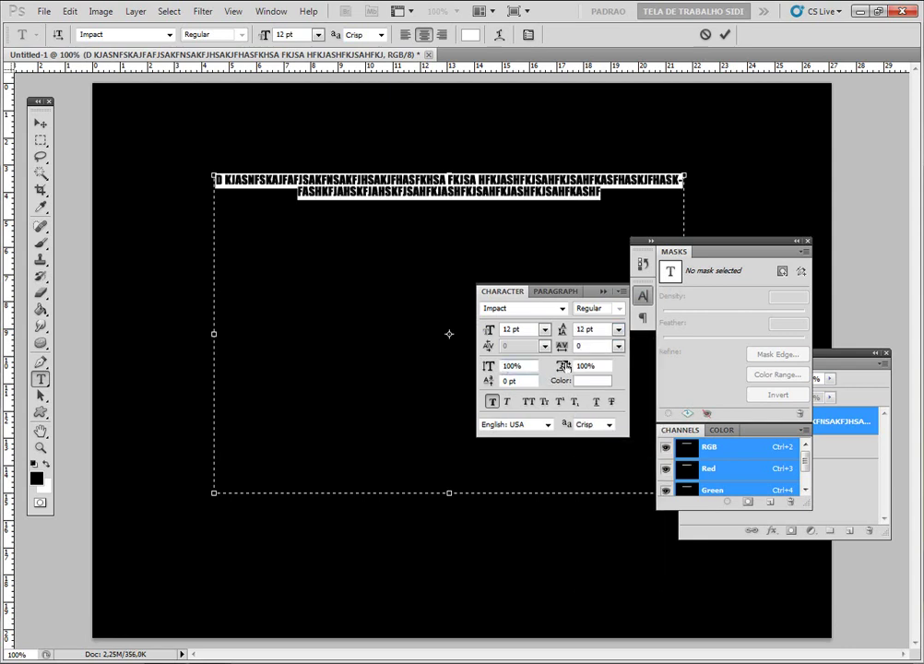
left_click(807, 241)
left_click(40, 123)
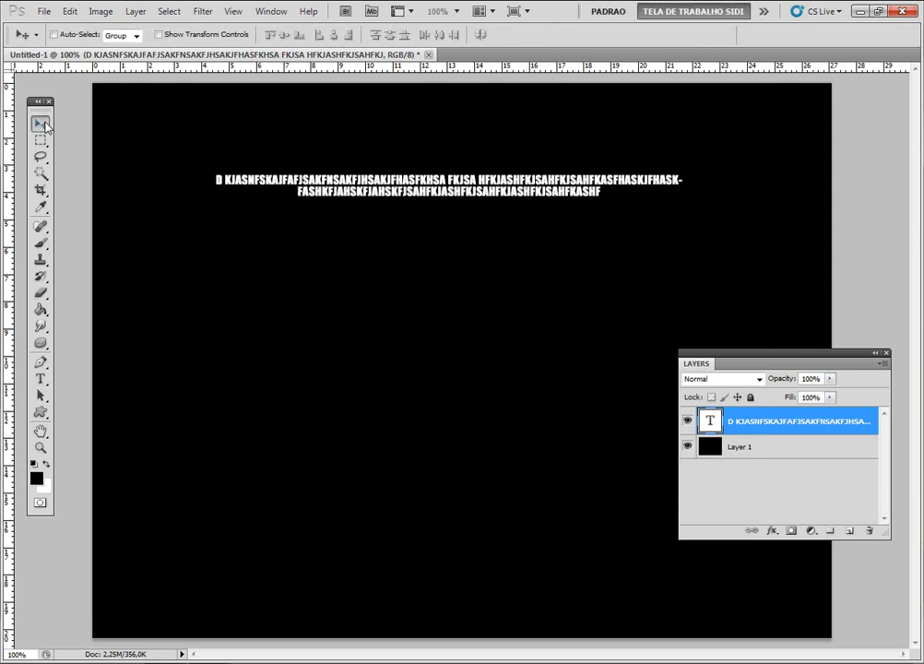
key("Delete")
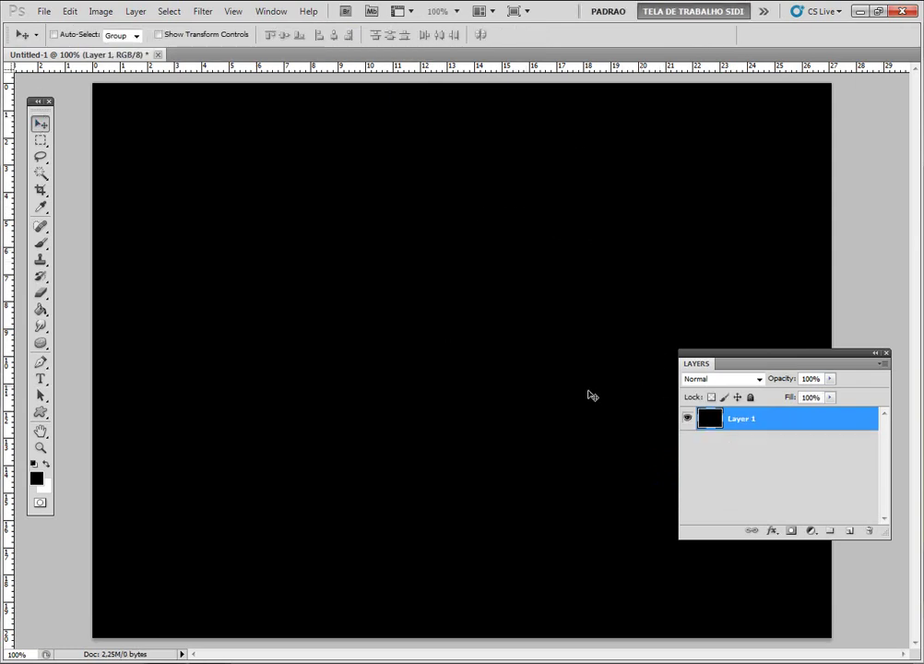
Type SIDI as a new text layer and scale it up with Free Transform.
left_click(39, 378)
left_click(350, 311)
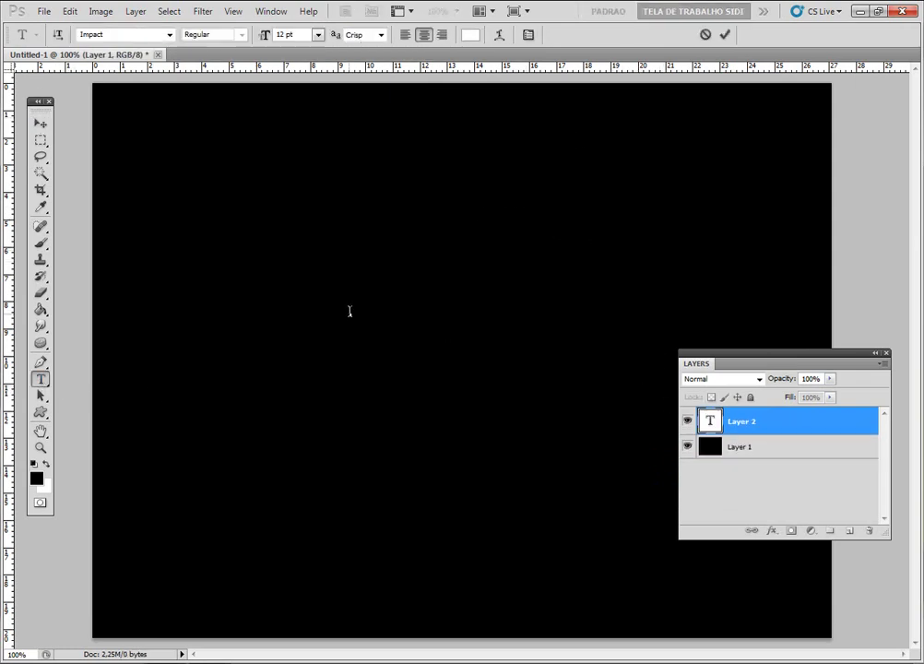
type("SIDI")
left_click(40, 122)
key("ctrl+t")
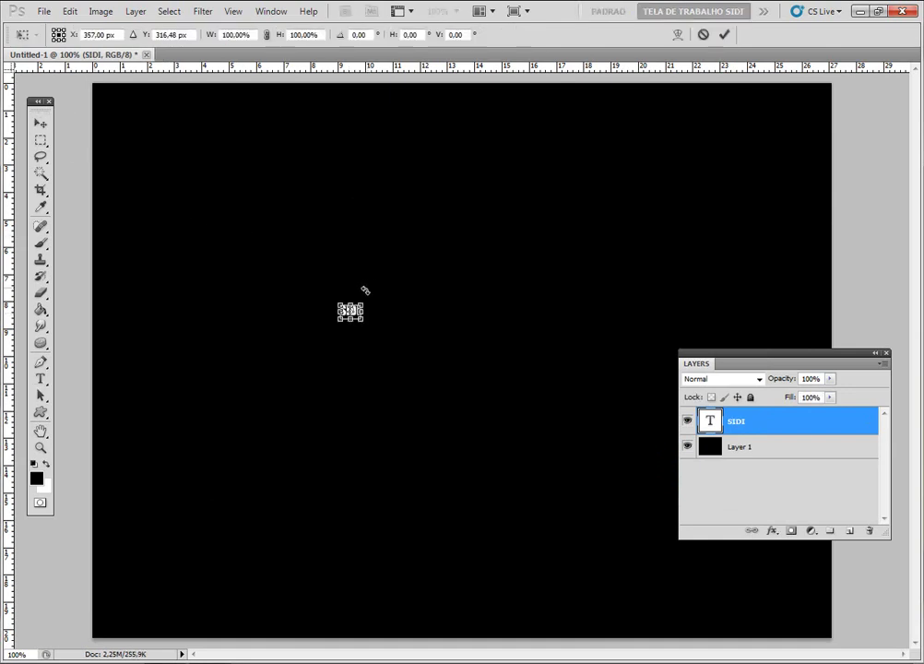
left_click_drag(362, 304, 462, 263)
key("Return")
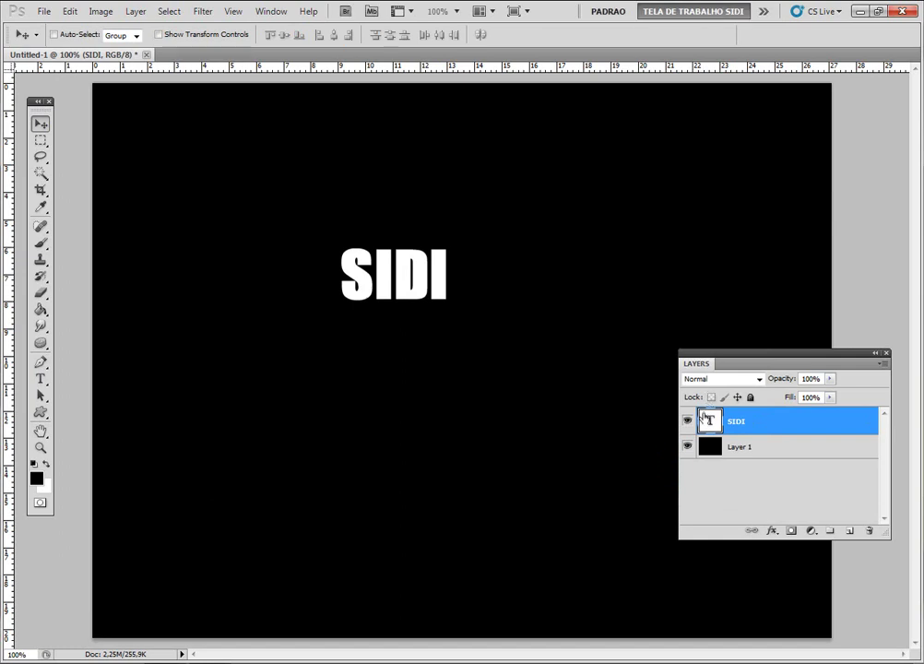
Open Warp Text for SIDI, dismissing the faux bold warning, and try the Arc style.
double_click(705, 421)
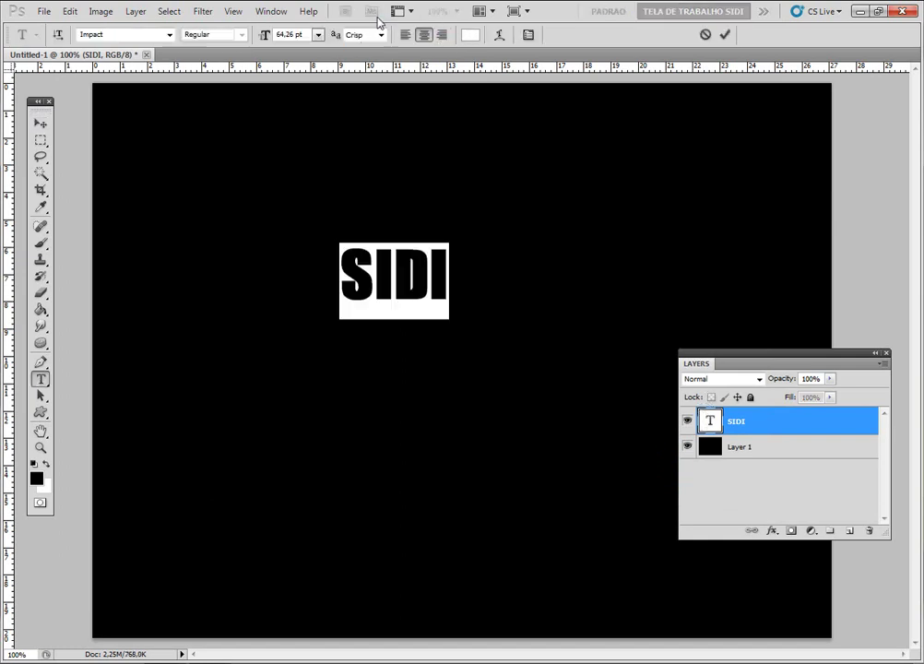
left_click(41, 123)
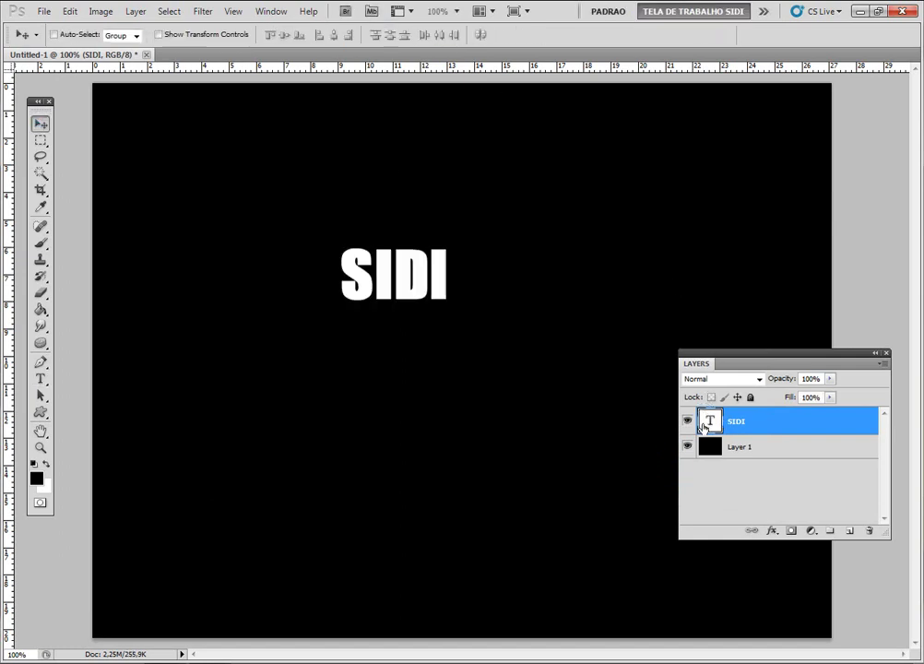
double_click(711, 423)
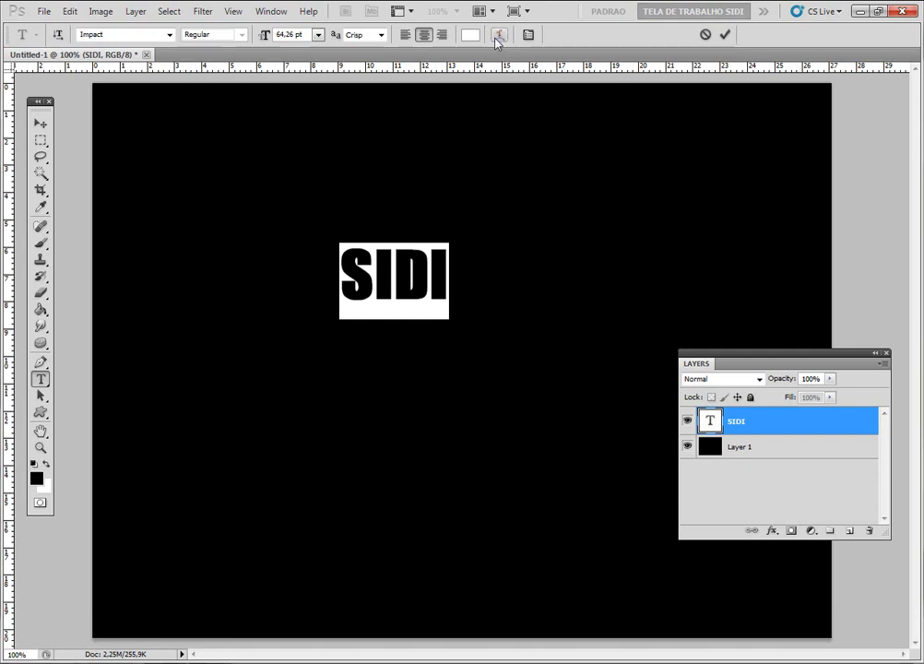
left_click(498, 35)
left_click(473, 265)
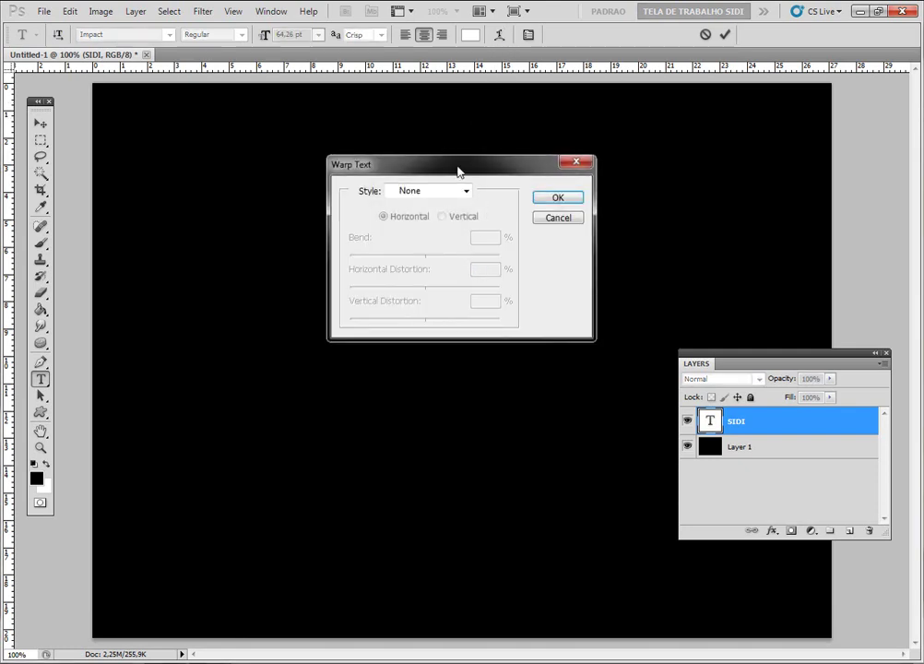
left_click_drag(458, 169, 660, 140)
left_click(649, 161)
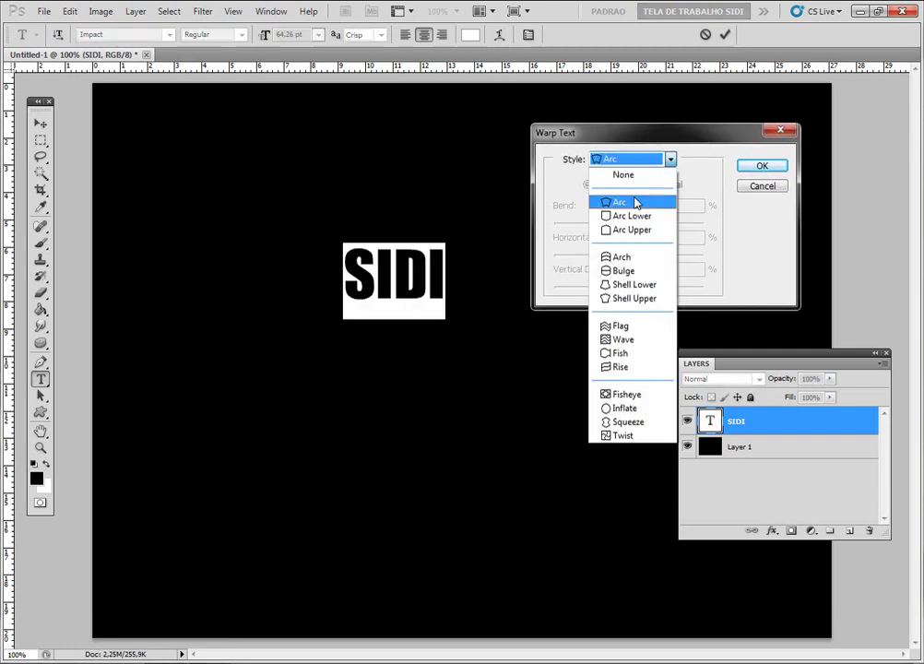
left_click(636, 202)
Switch the warp to Bulge with Bend +98, horizontal skew and -46 vertical distortion.
left_click(634, 161)
left_click(632, 216)
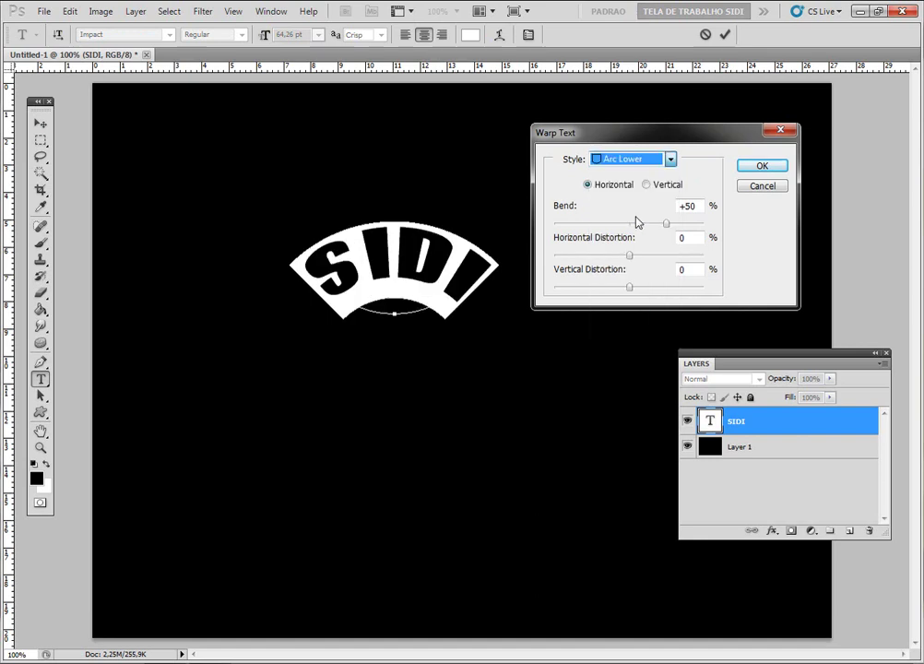
left_click(634, 161)
left_click(623, 270)
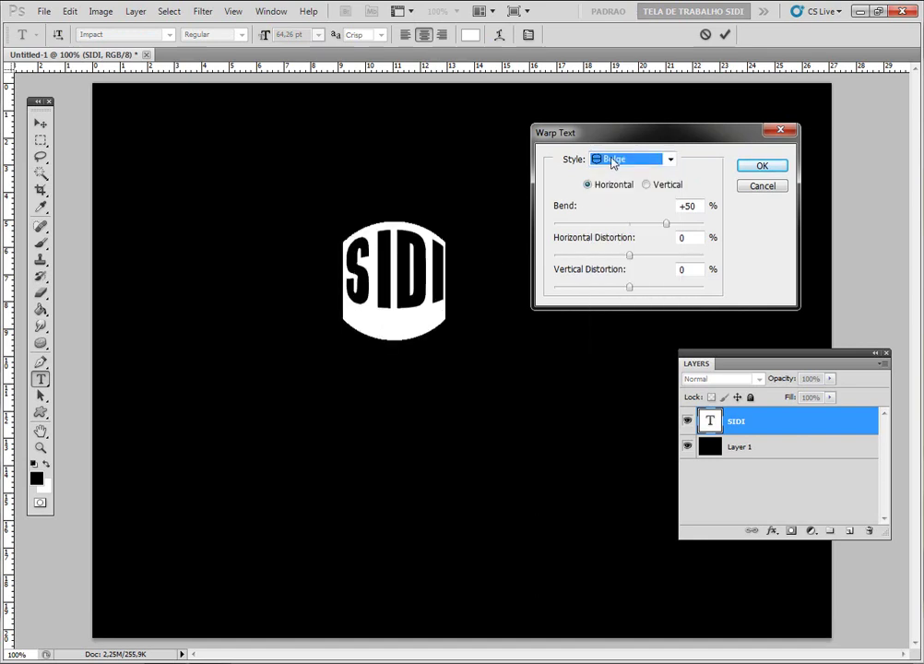
left_click(613, 160)
left_click(623, 269)
mouse_move(666, 223)
left_mouse_down()
mouse_move(577, 227)
mouse_move(703, 226)
left_mouse_up()
mouse_move(631, 256)
left_mouse_down()
mouse_move(584, 257)
mouse_move(682, 257)
mouse_move(668, 257)
left_mouse_up()
left_click_drag(629, 287, 594, 287)
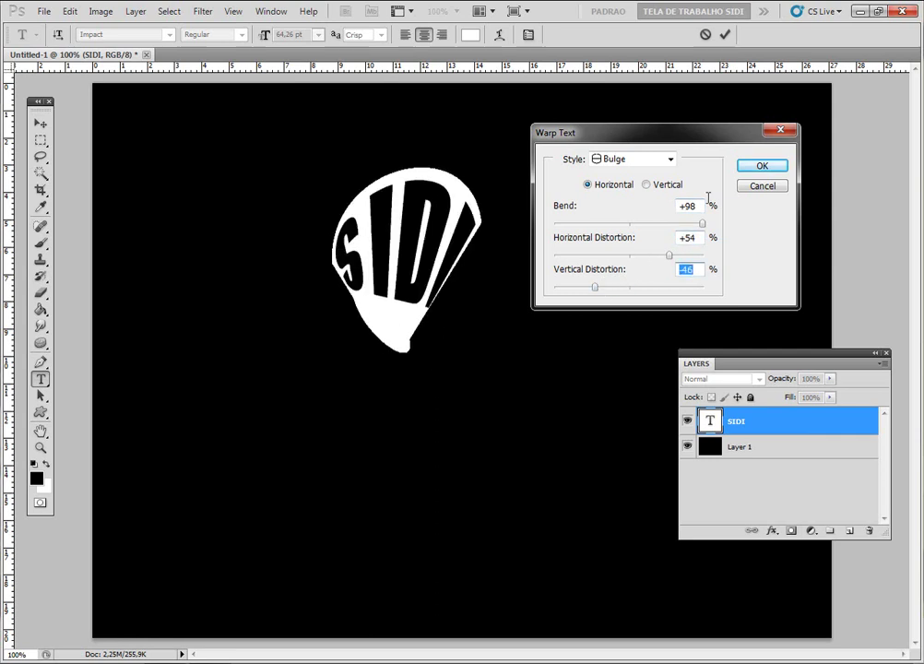
Apply the warp, commit the text, and delete the SIDI layer.
left_click(766, 165)
left_click(41, 124)
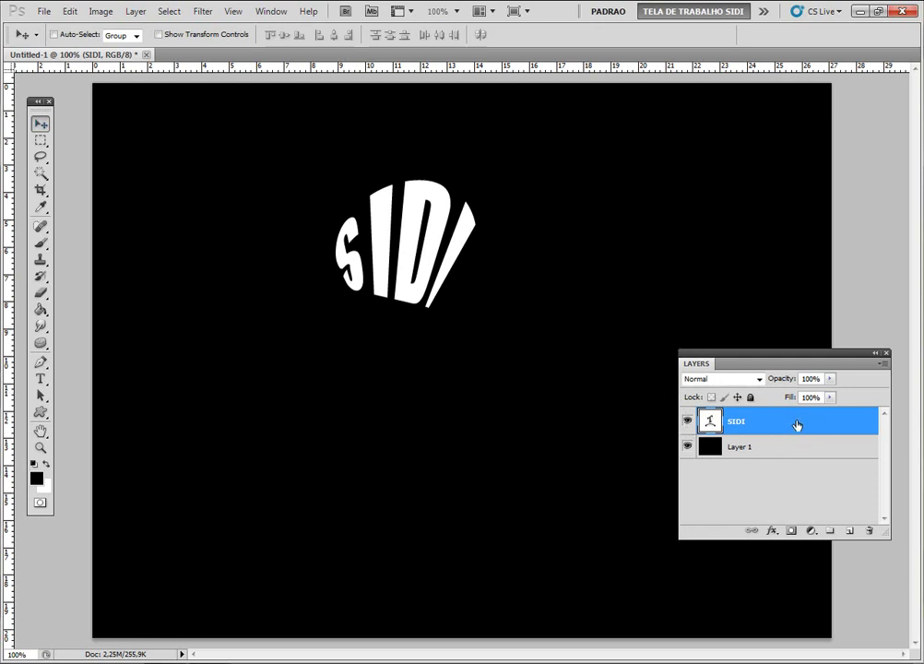
left_click_drag(796, 424, 869, 531)
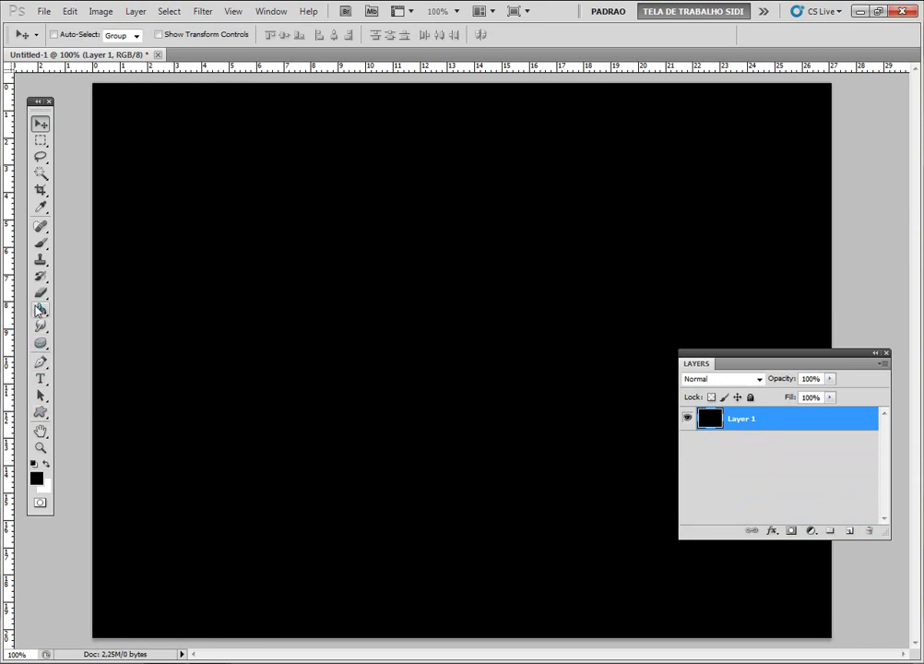
Make white the foreground colour and fill Layer 1 with the Paint Bucket.
left_click(41, 310)
left_click(47, 464)
left_click(301, 336)
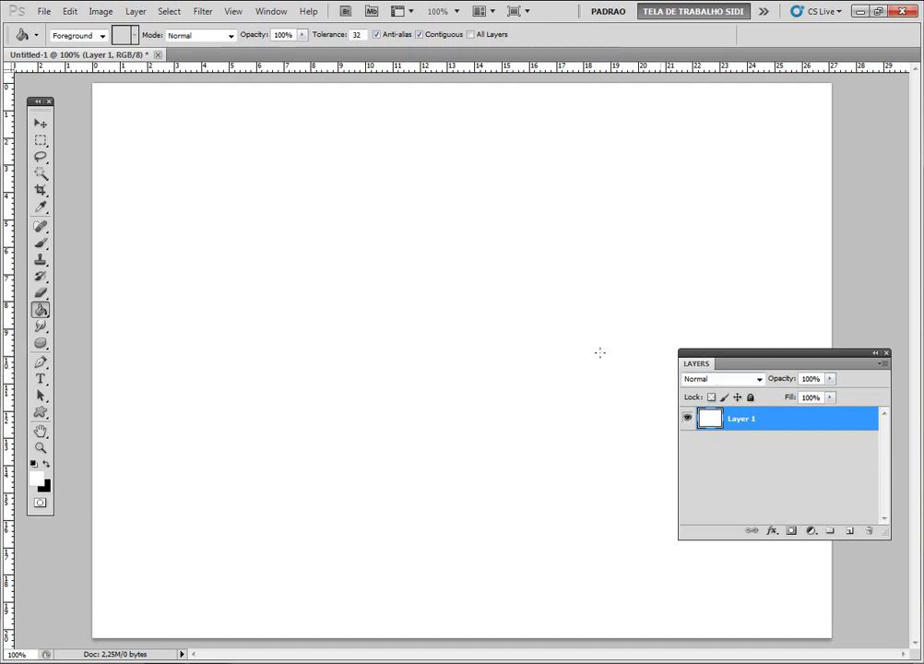
left_click(41, 242)
Select the Pencil and set its brush size to 15 px.
left_click(94, 255)
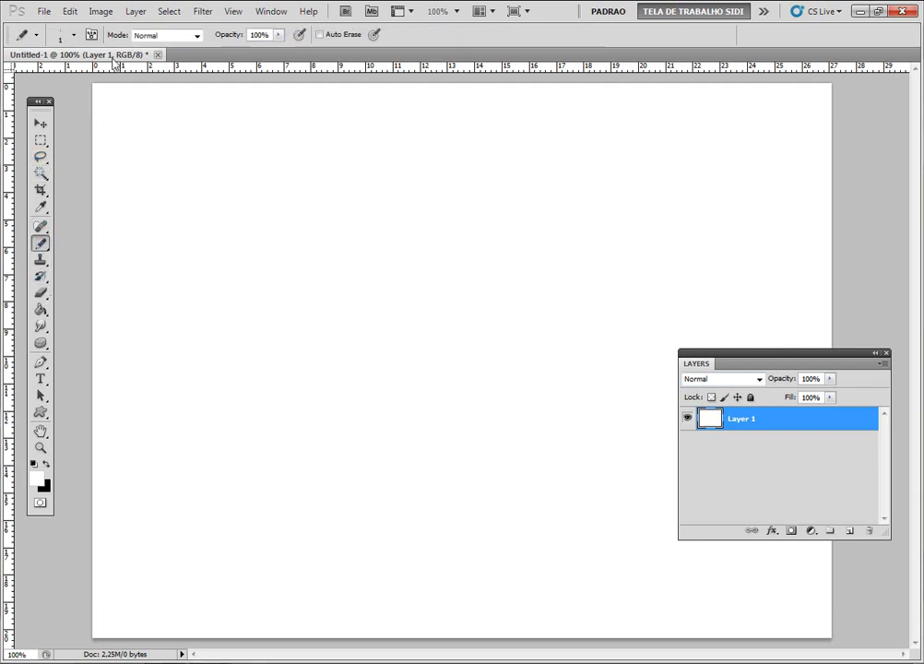
left_click(74, 35)
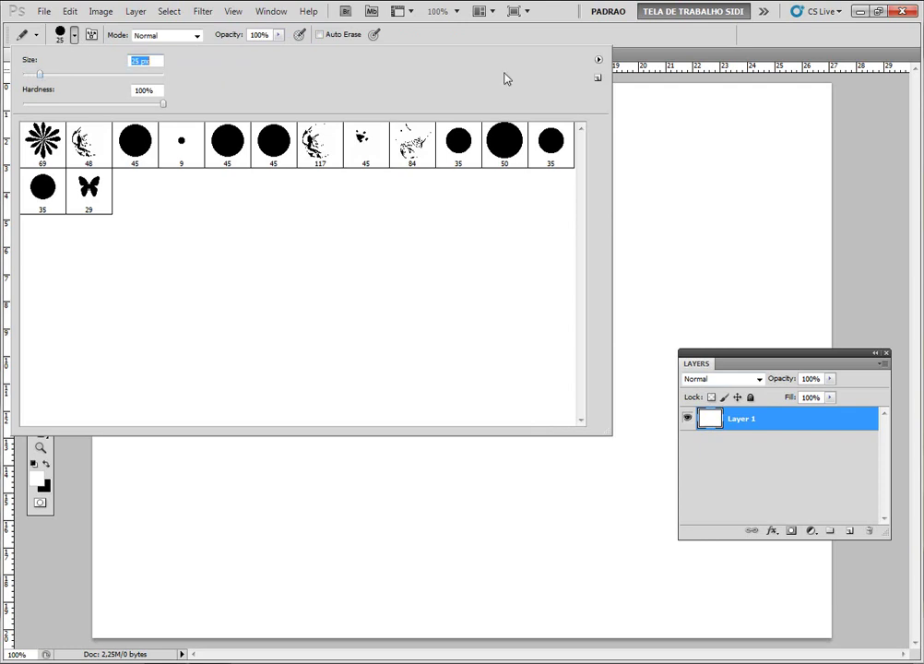
left_click(458, 141)
left_click(498, 28)
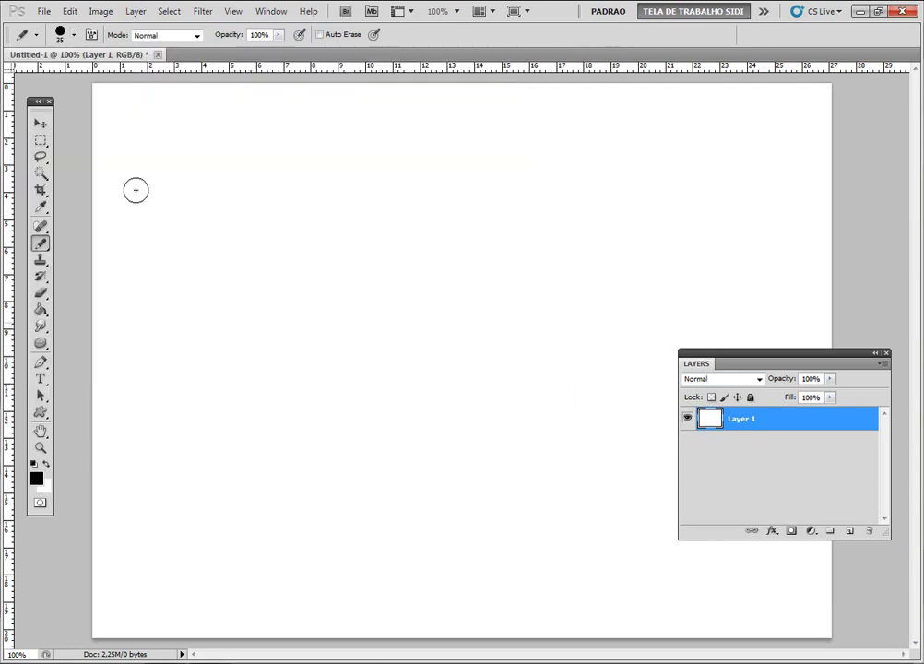
left_click(74, 35)
left_click_drag(45, 74, 27, 73)
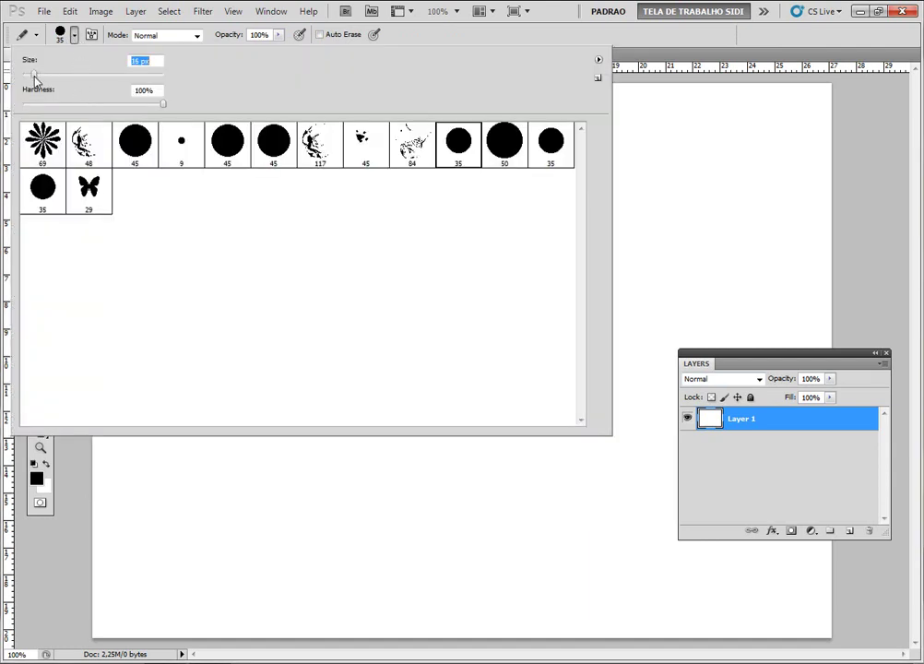
key("Return")
Draw a wavy dotted line and a dotted heart outline across the canvas.
mouse_move(247, 362)
left_mouse_down()
mouse_move(308, 323)
mouse_move(451, 367)
mouse_move(769, 254)
left_mouse_up()
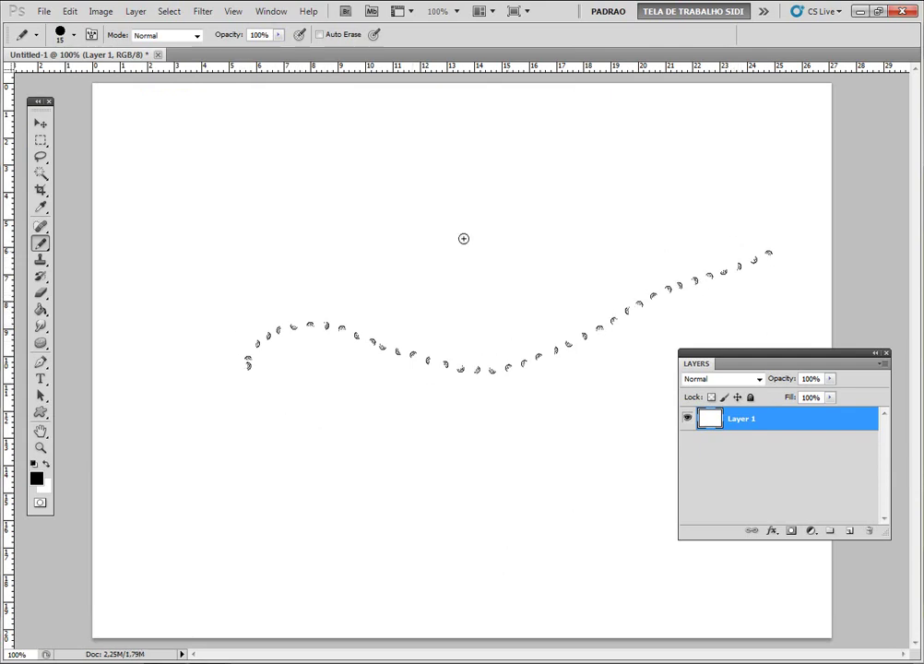
mouse_move(434, 266)
left_mouse_down()
mouse_move(408, 210)
mouse_move(219, 295)
left_mouse_up()
left_click_drag(228, 358, 397, 534)
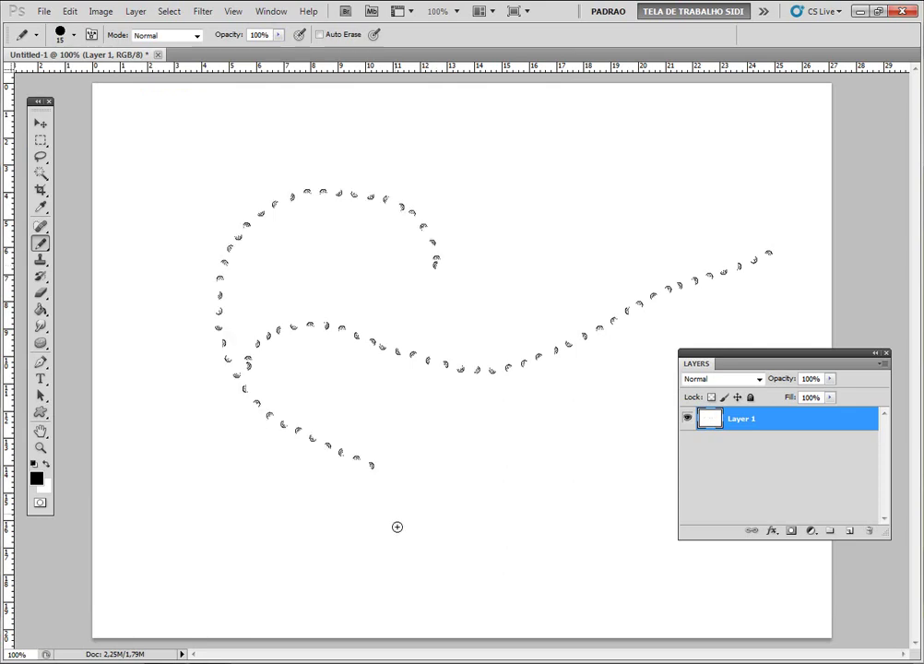
left_click_drag(545, 438, 403, 581)
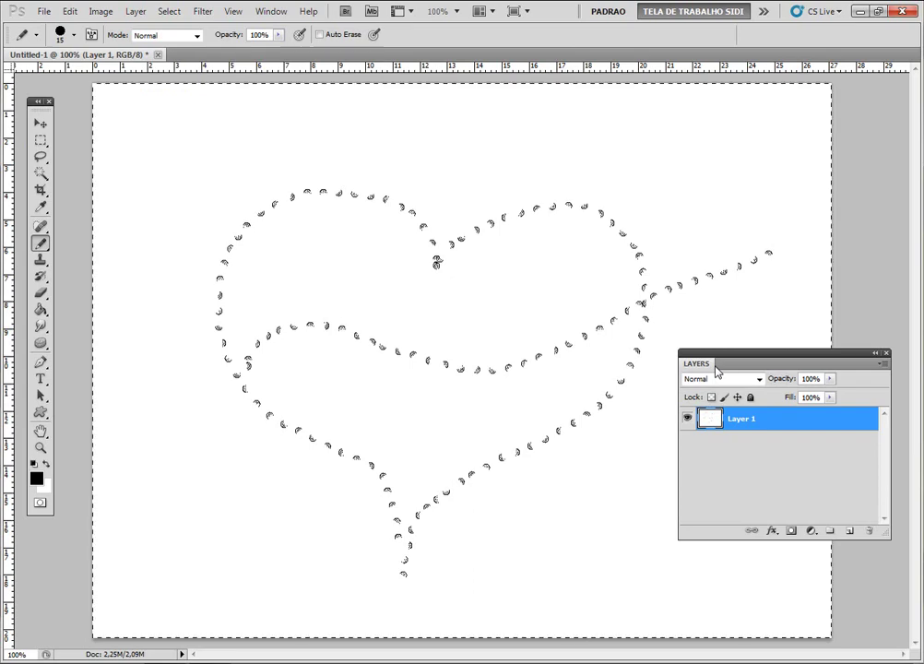
Clear the heart drawing, deselect, and refill Layer 1 with white.
key("Delete")
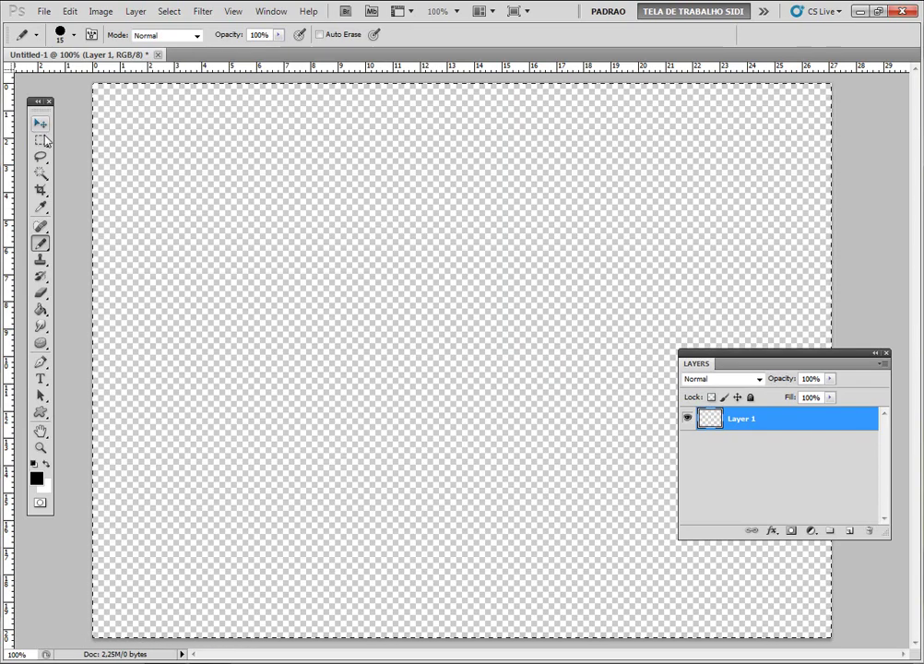
left_click(40, 141)
left_click(204, 368)
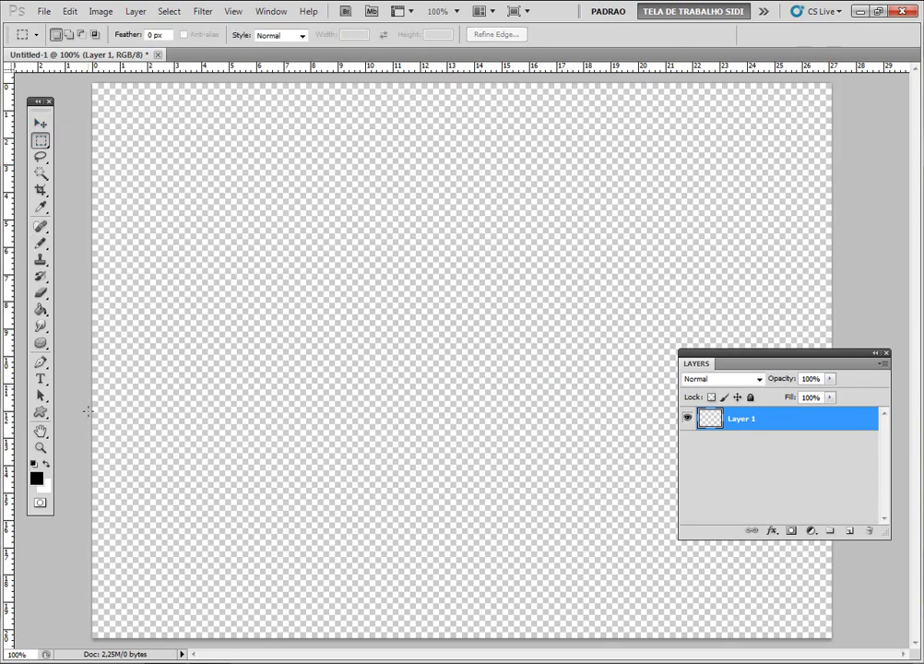
left_click(40, 309)
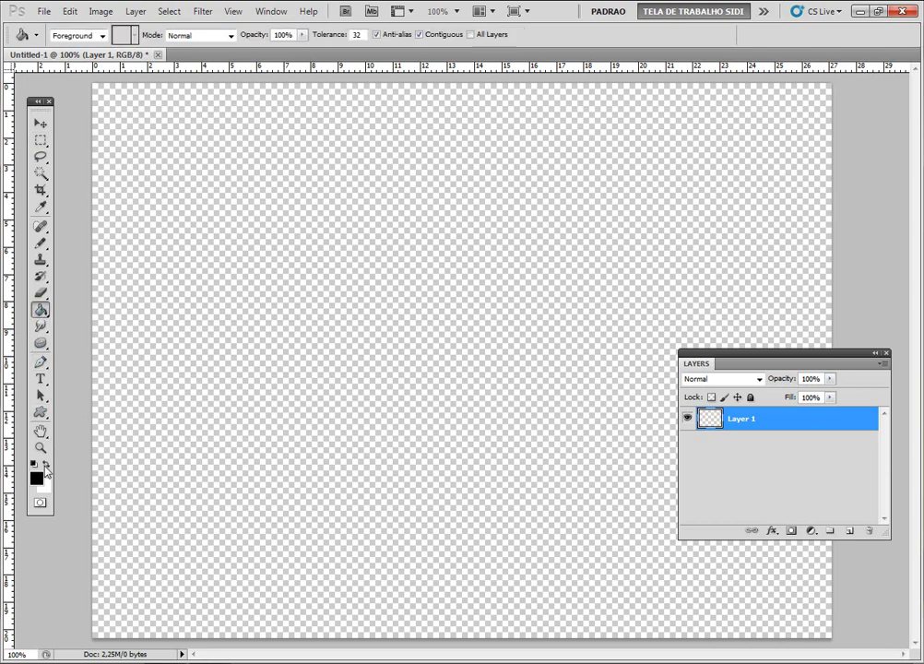
left_click(393, 296)
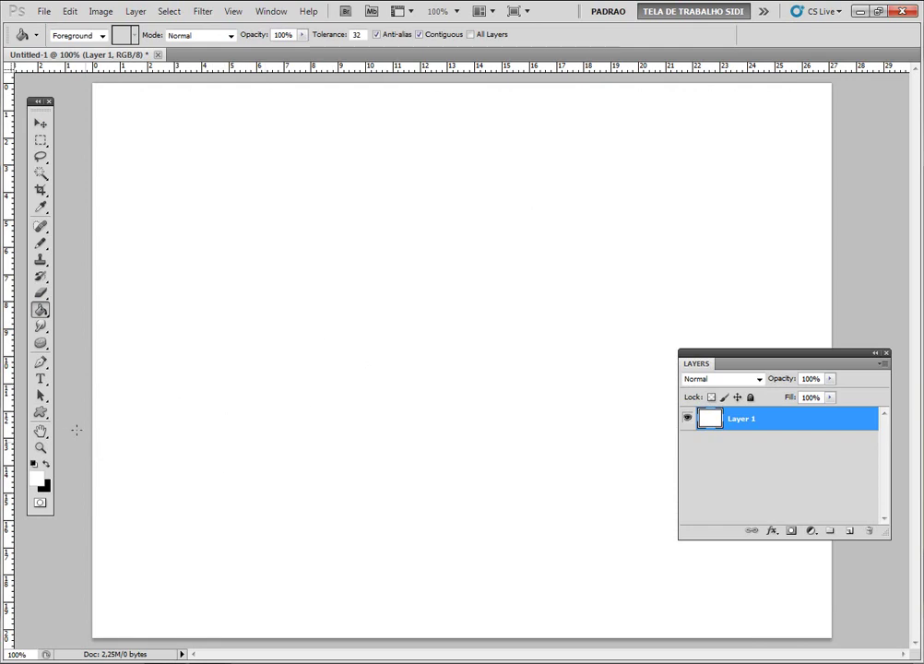
left_click(42, 416)
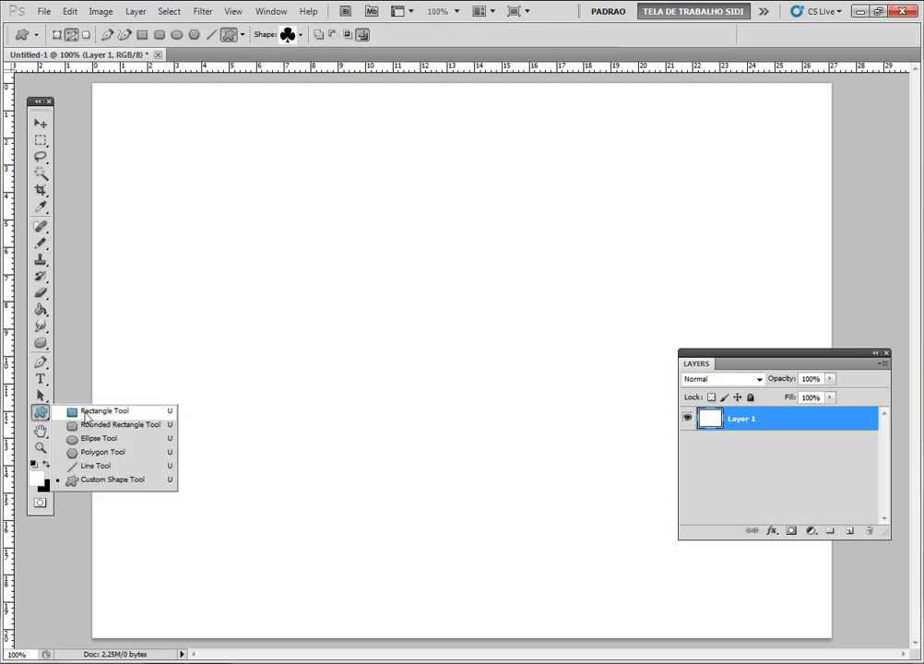
left_click(114, 441)
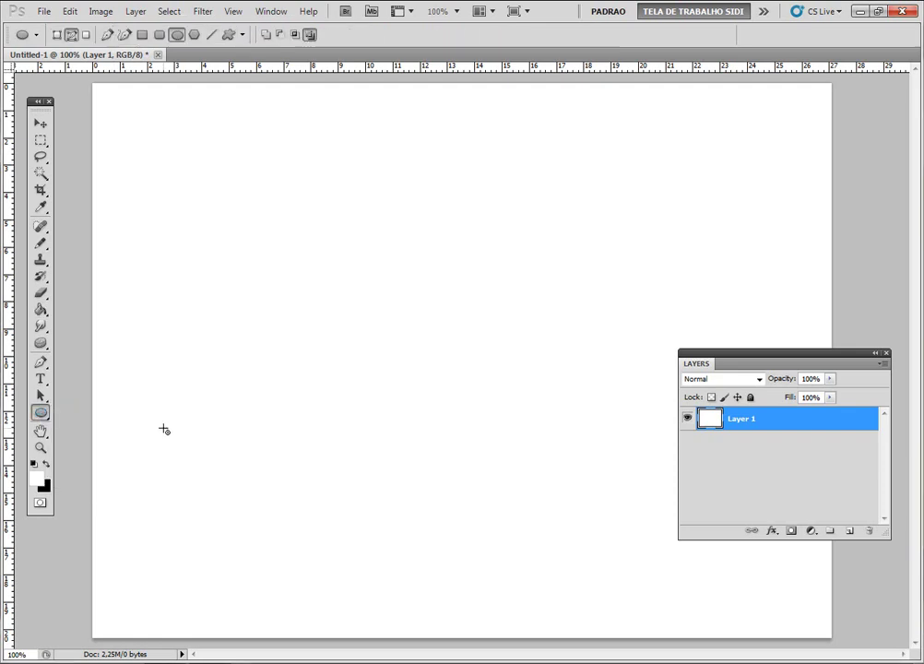
left_click(86, 36)
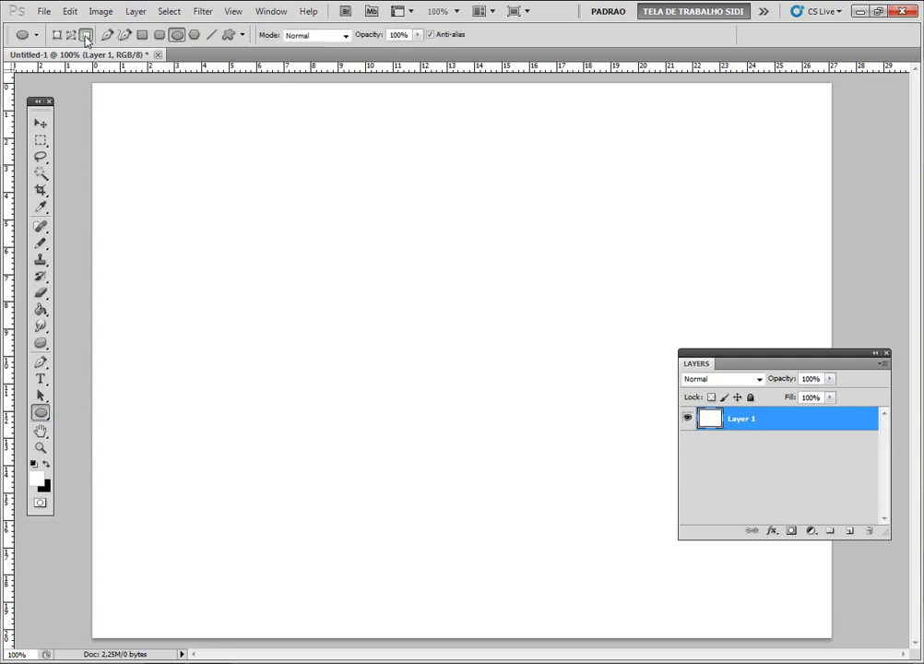
left_click(46, 464)
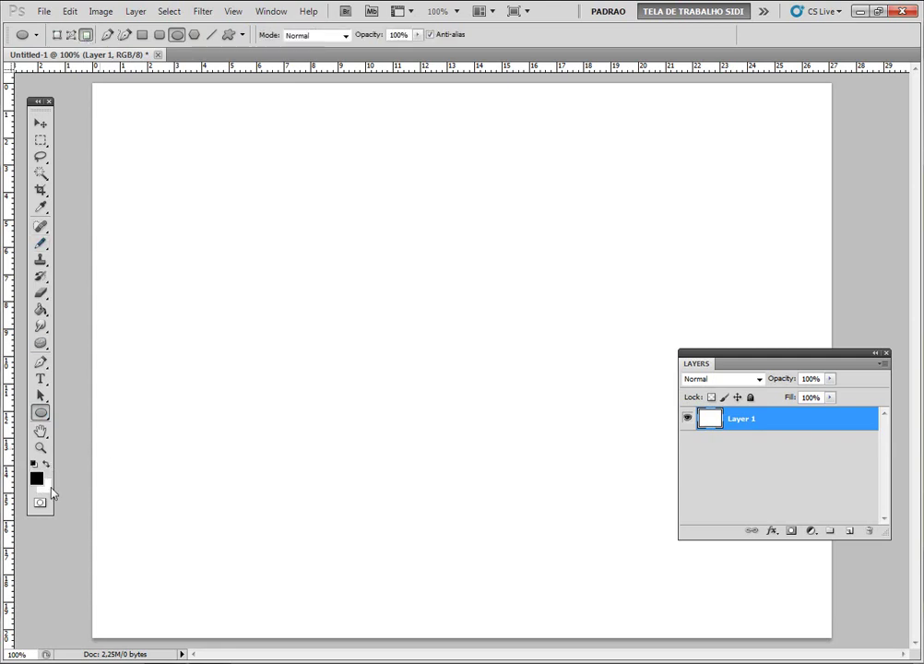
right_click(42, 415)
left_click(42, 415)
left_click_drag(319, 252, 669, 552)
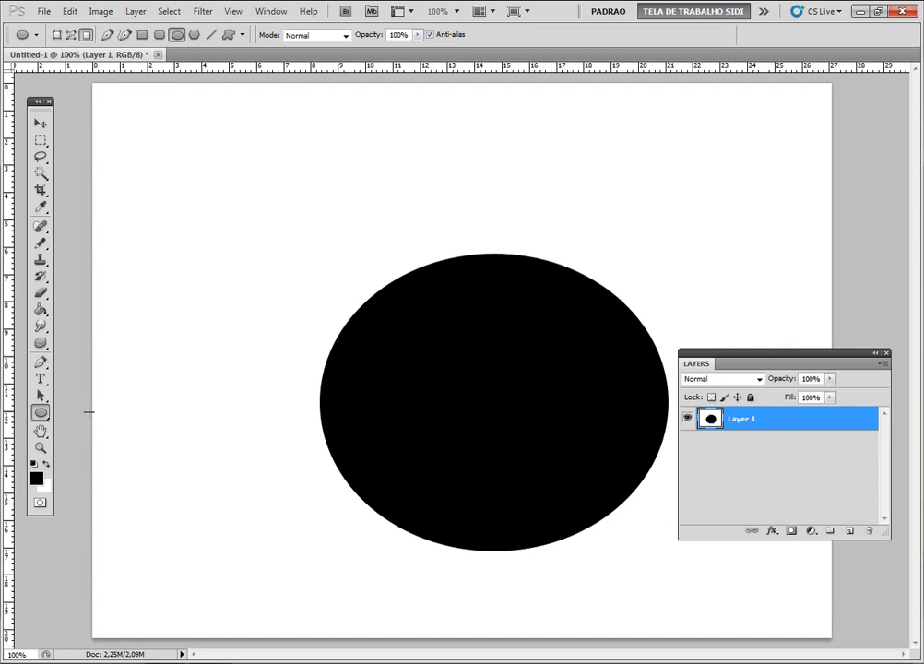
key("ctrl+z")
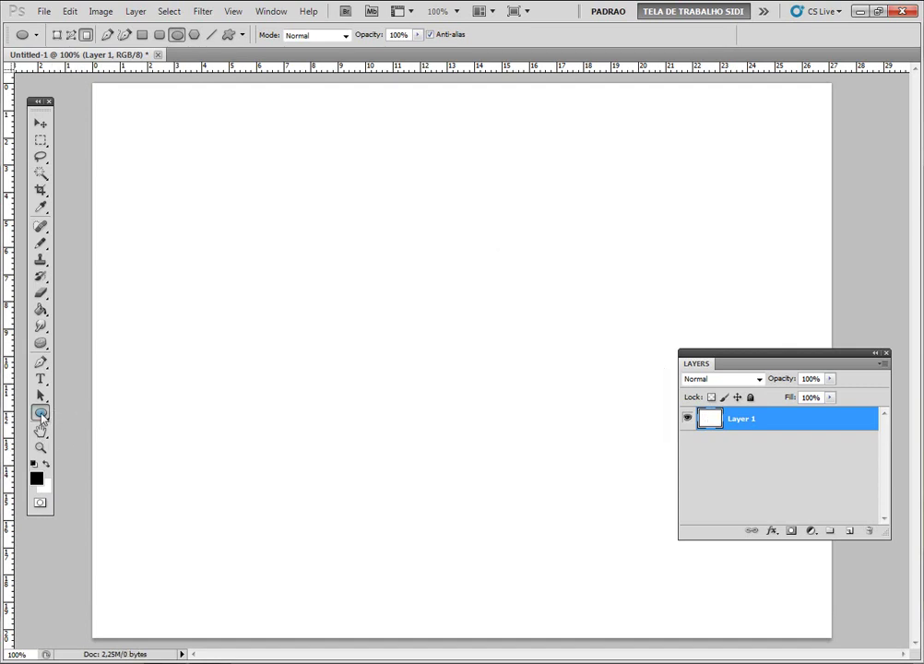
right_click(41, 417)
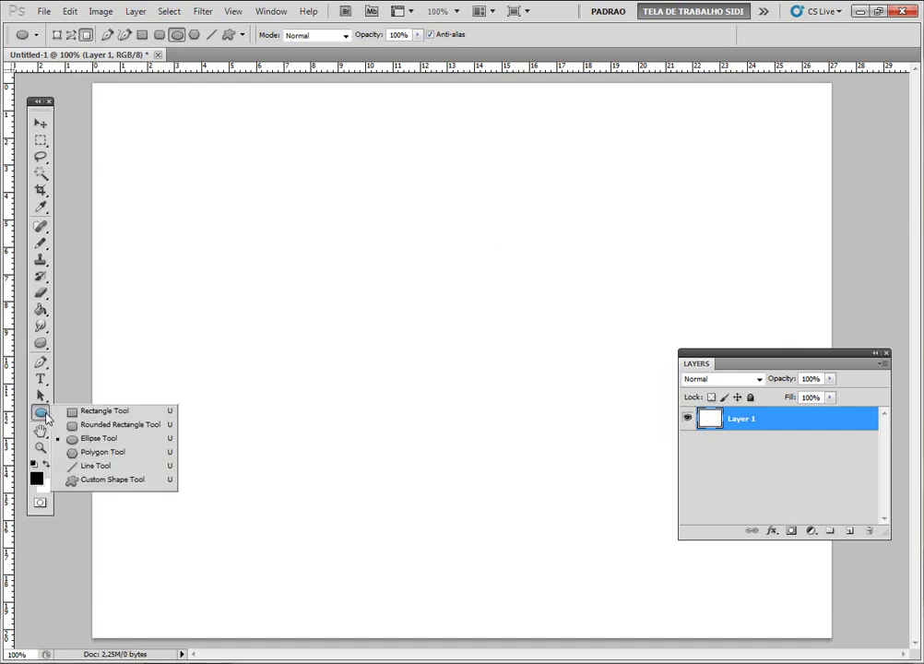
left_click(111, 414)
left_click_drag(307, 208, 600, 530)
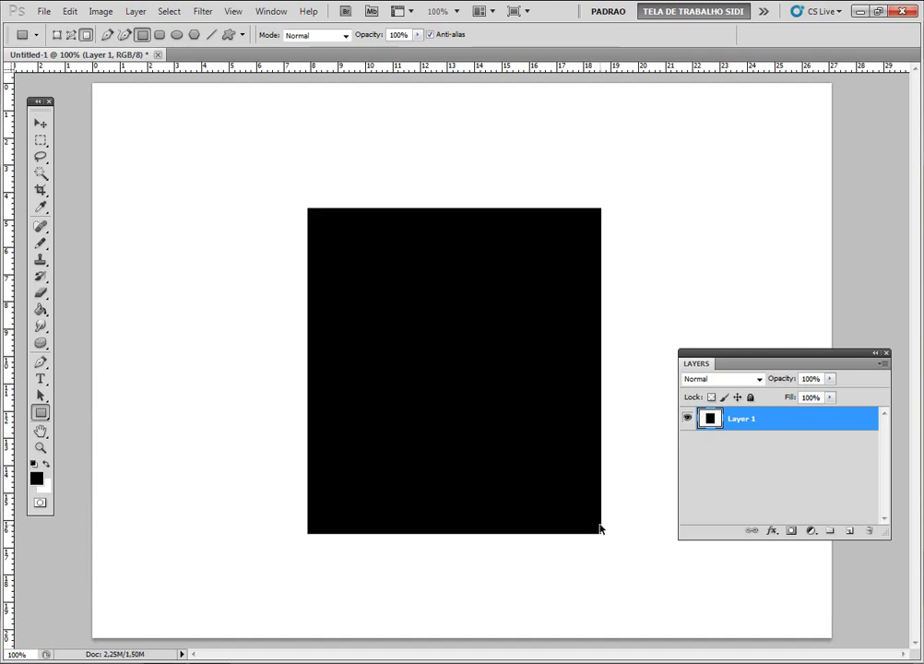
key("ctrl+z")
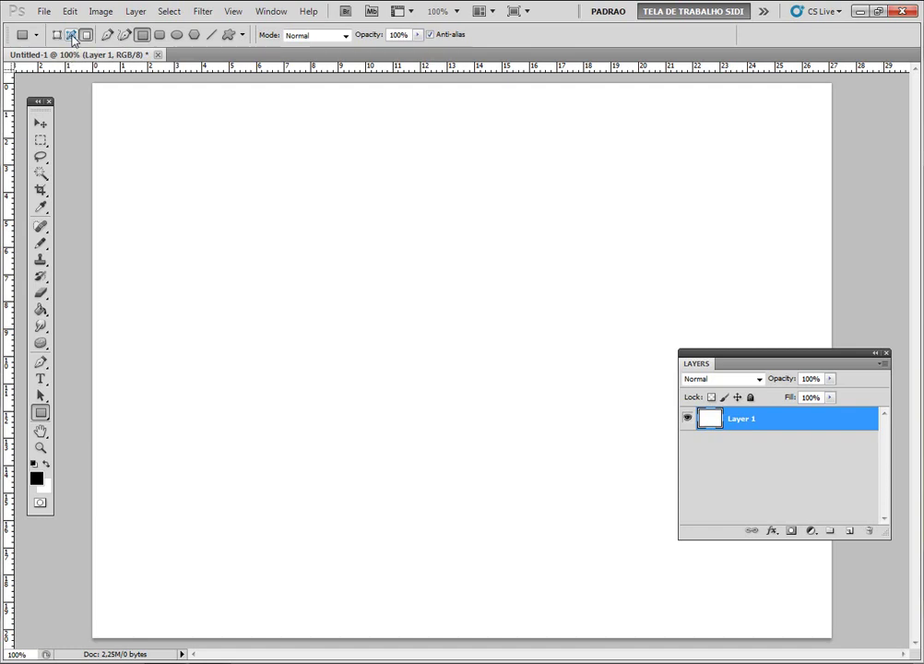
left_click(71, 35)
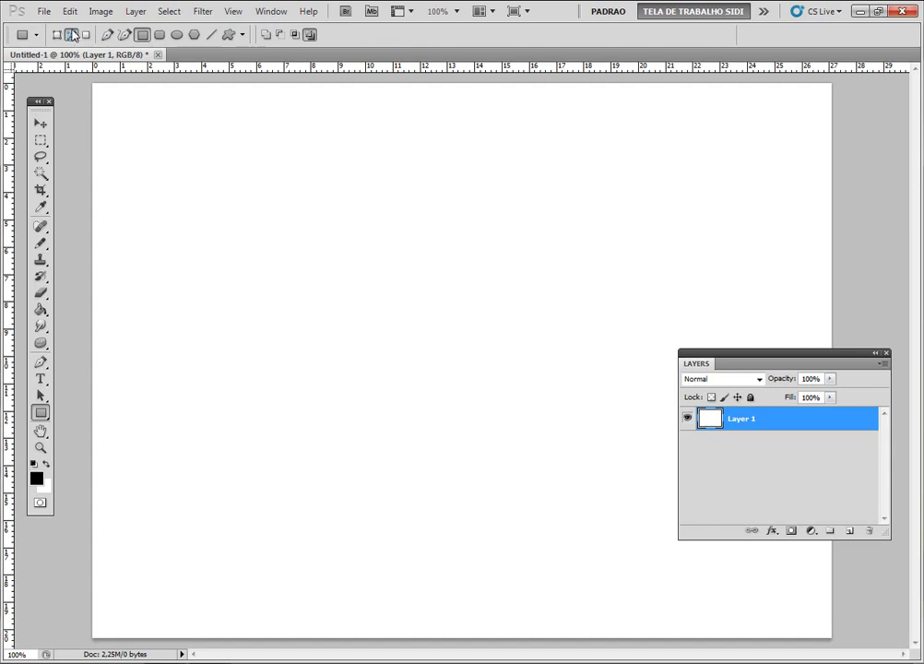
Add a new empty layer and show the Paths panel beside the canvas.
left_click(848, 532)
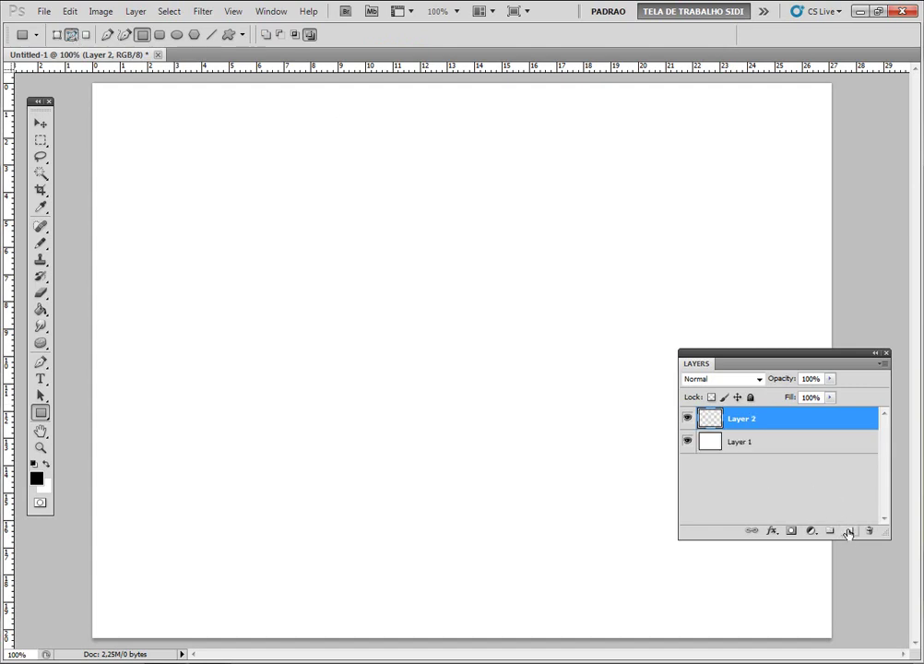
left_click(273, 12)
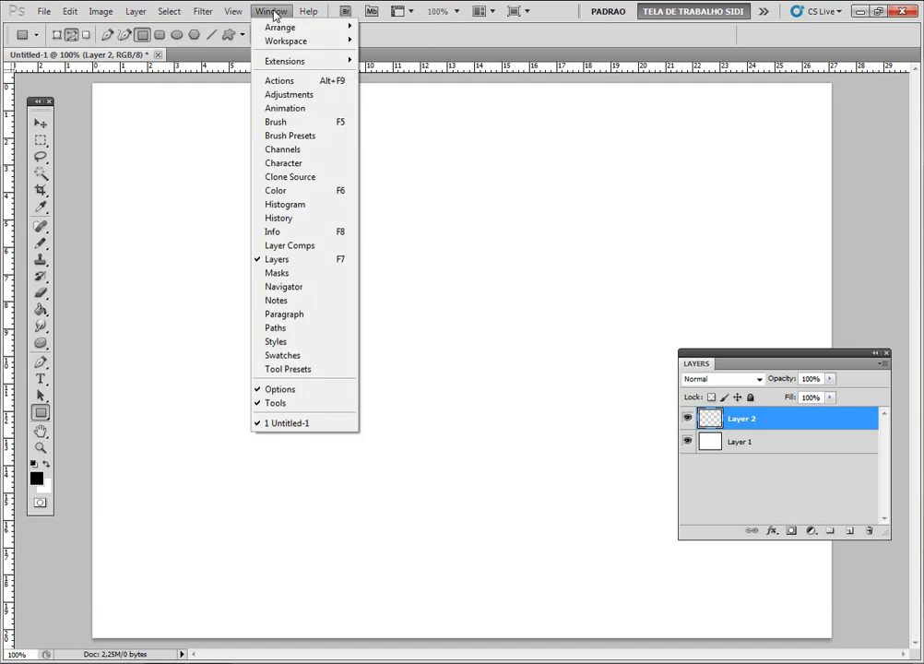
left_click(311, 327)
mouse_move(688, 163)
left_mouse_down()
mouse_move(782, 153)
mouse_move(758, 149)
left_mouse_up()
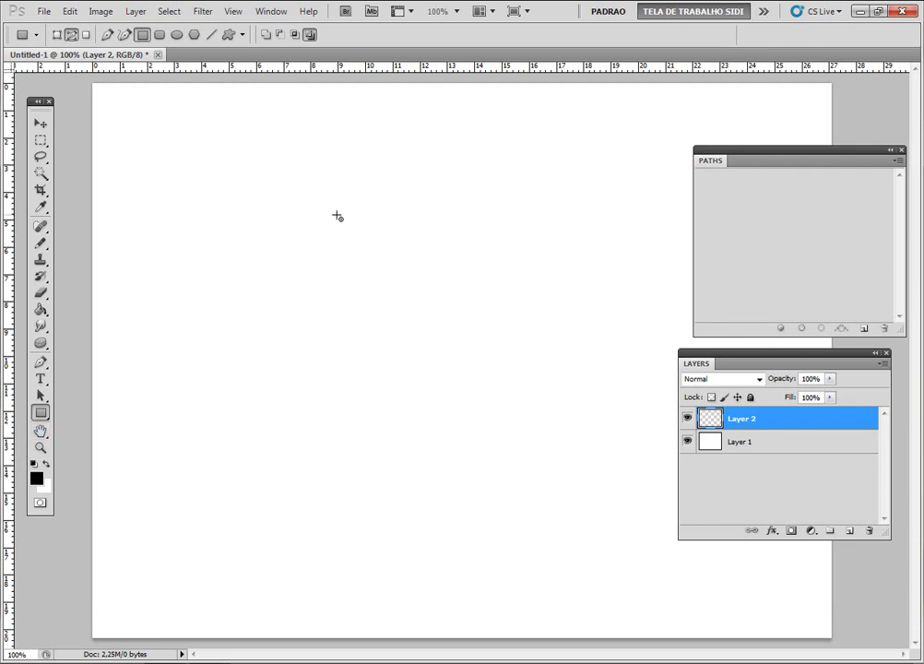
Draw a rectangular work path near the canvas centre, toggling the background layer's visibility.
left_click_drag(337, 214, 609, 451)
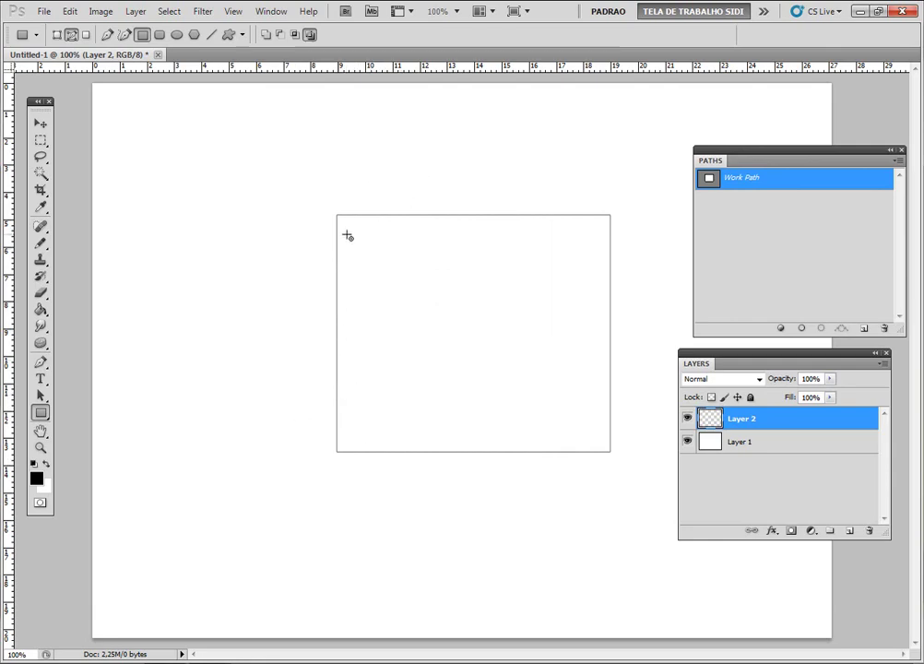
left_click(687, 444)
left_click(687, 444)
left_click(687, 443)
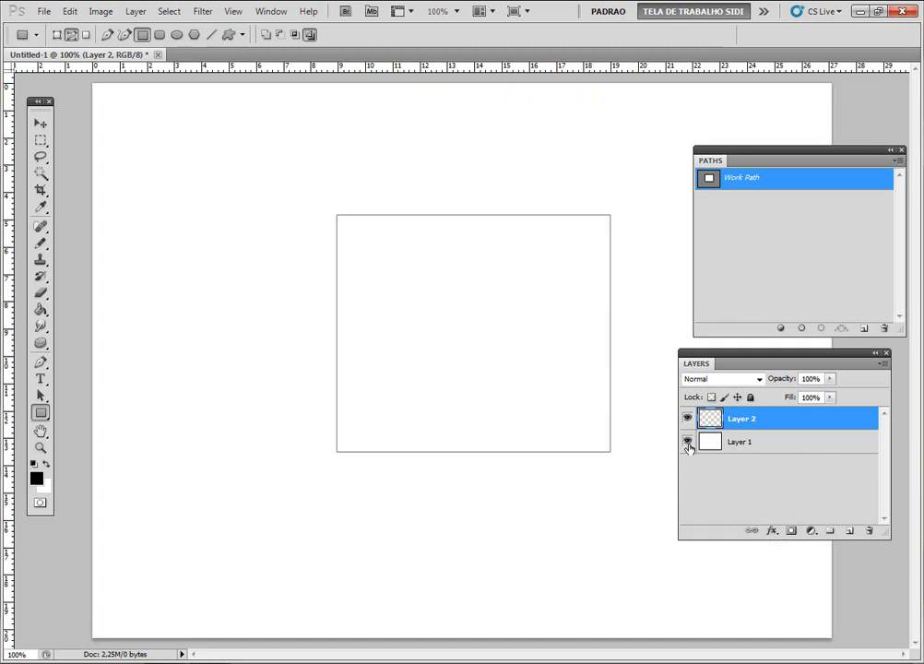
left_click(41, 379)
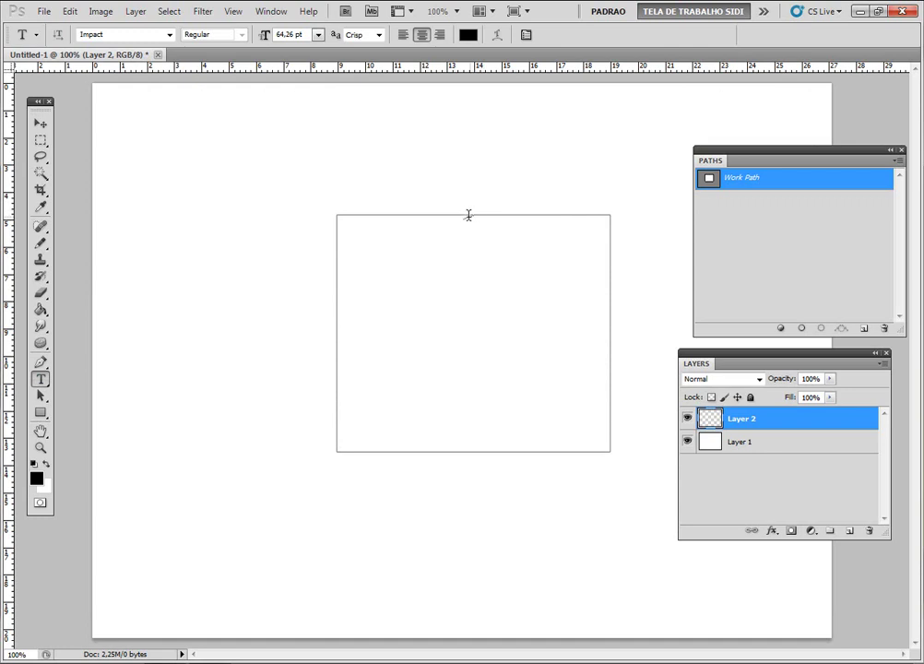
Start text on the rectangle path in red ff0000 Imprint MT Shadow and type the video-lessons title with the professor's name.
left_click(356, 213)
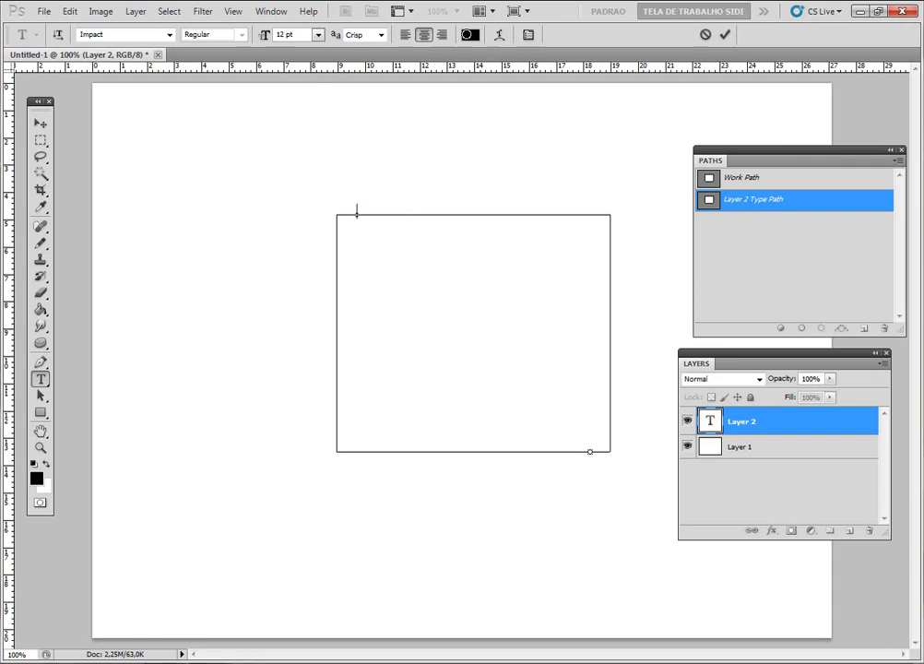
left_click(470, 35)
left_click_drag(590, 387, 765, 403)
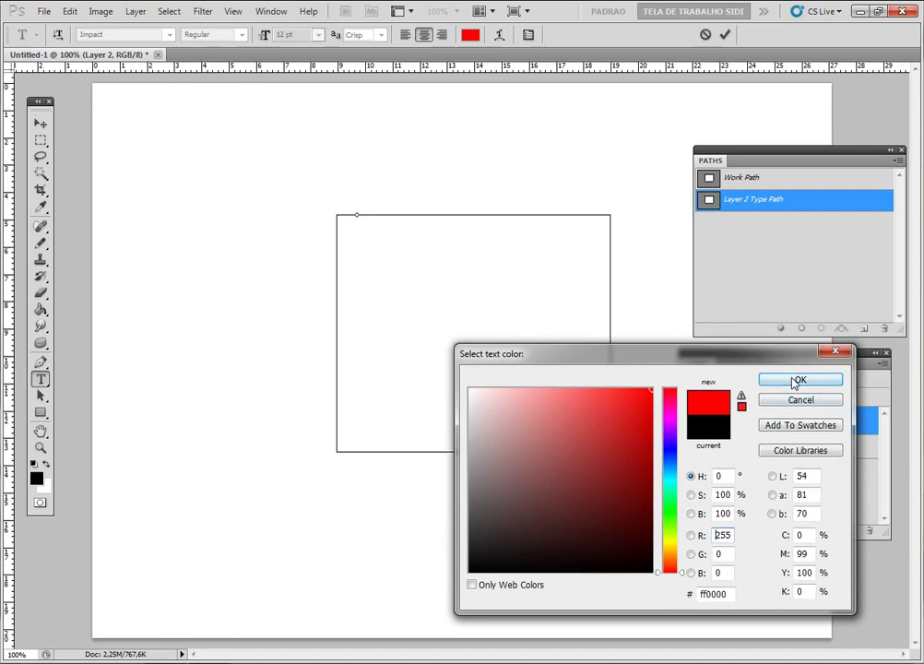
left_click(798, 379)
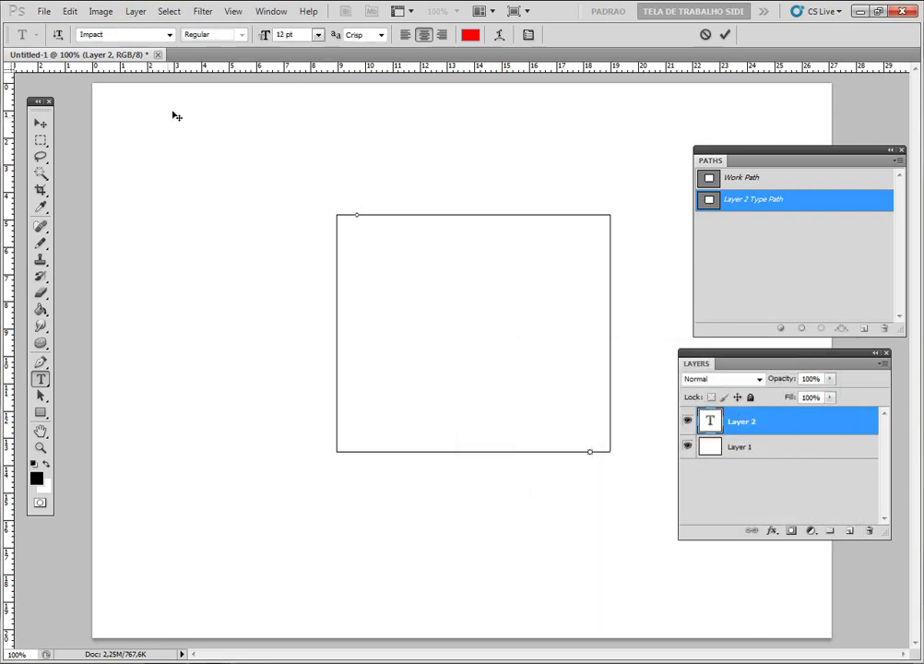
left_click(170, 34)
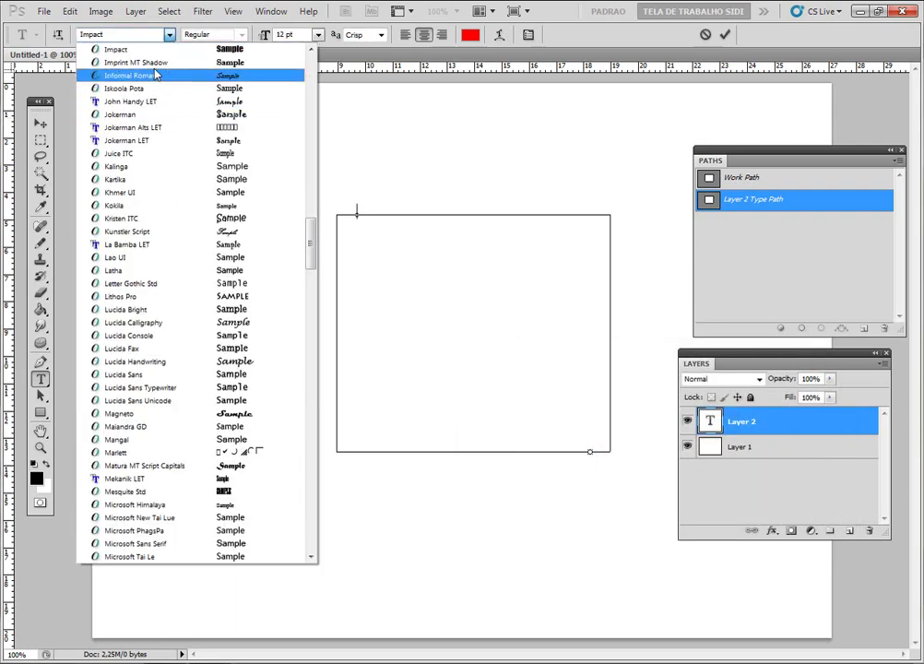
left_click(165, 62)
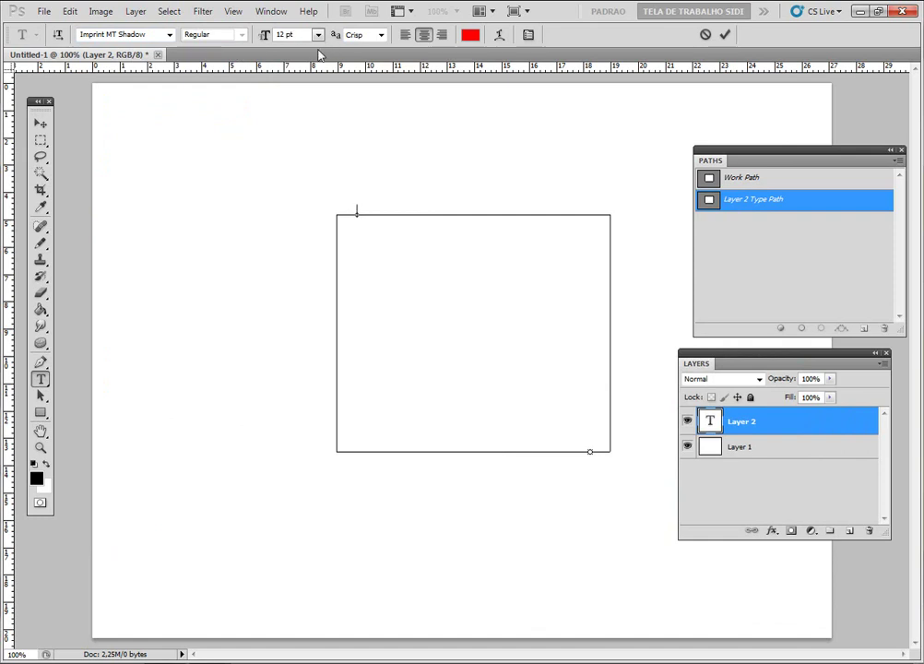
type("VIDEO ")
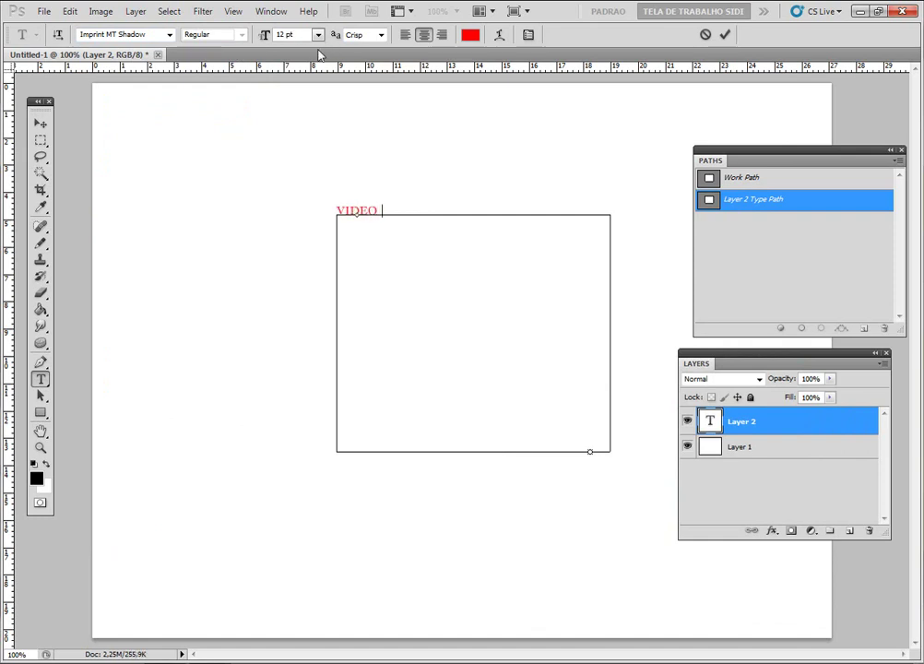
type("AULAS PRO")
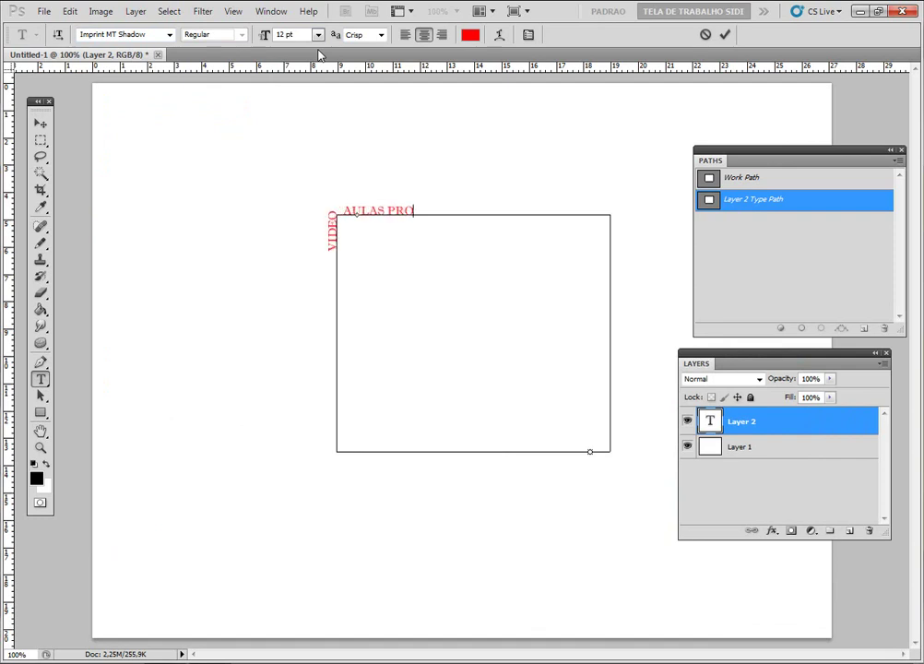
type("F NERI N")
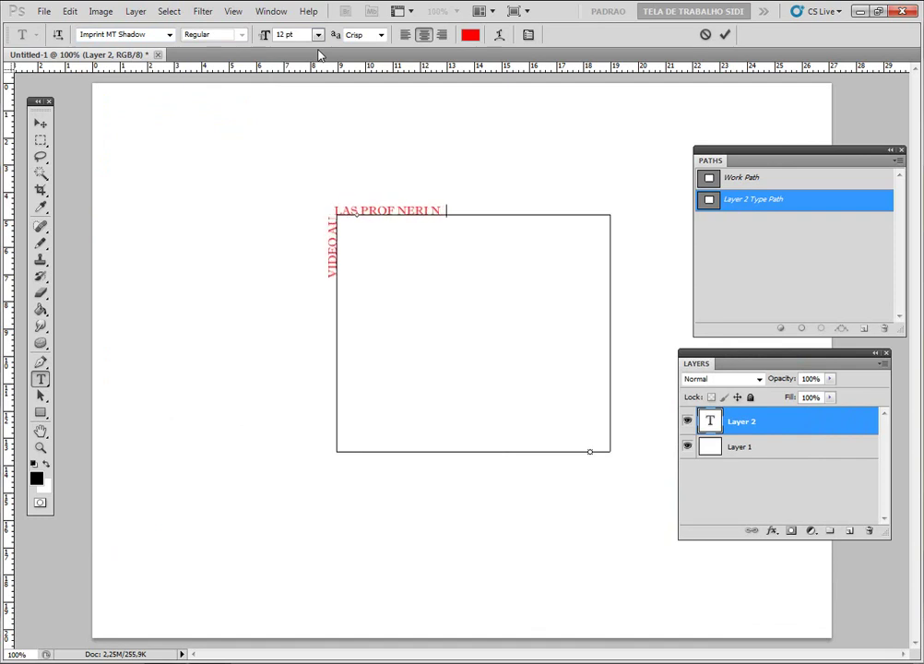
type("EITZKE")
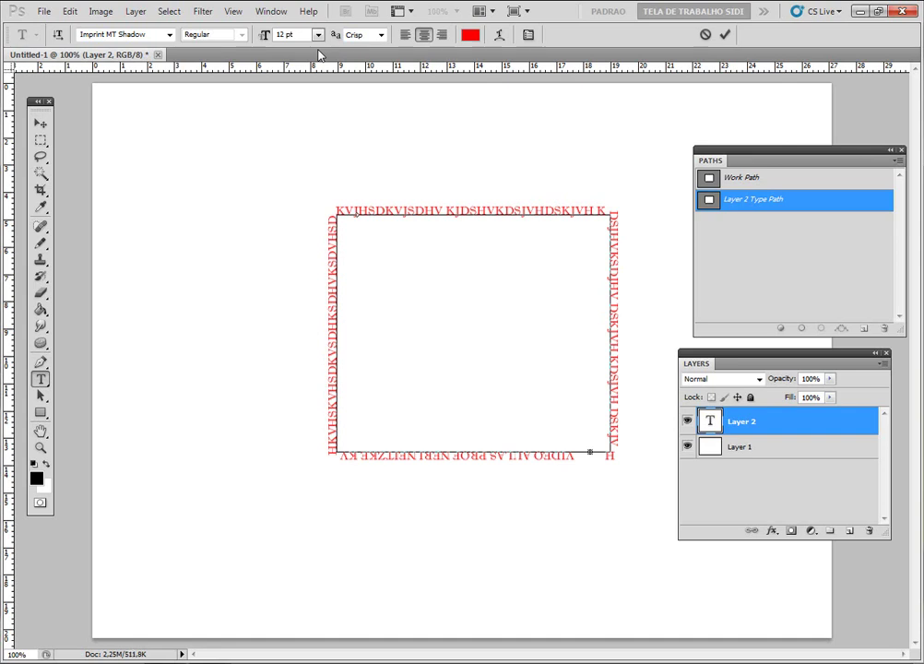
Commit the path text and briefly hide and reshow the text and background layers.
left_click(40, 124)
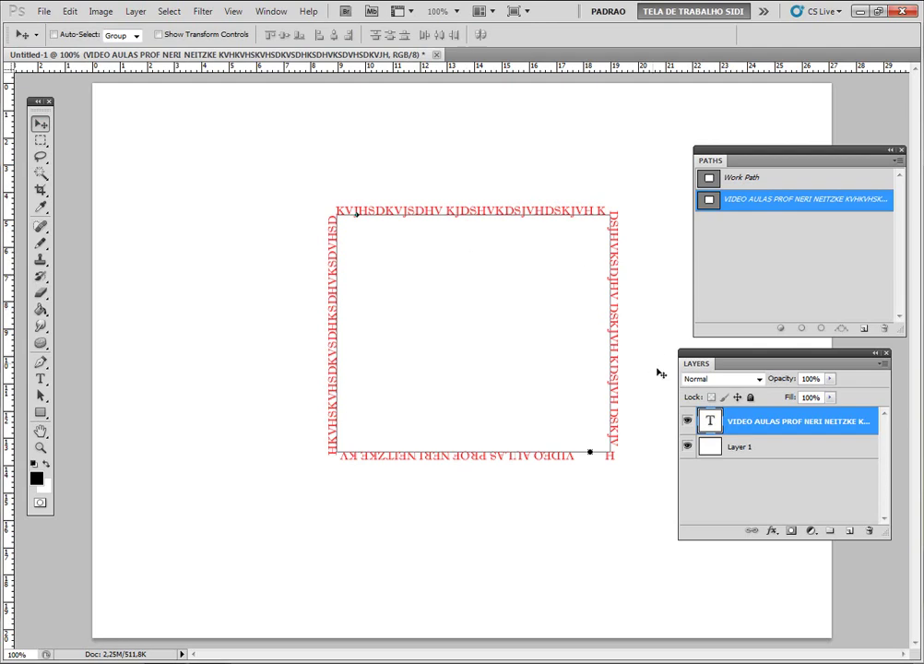
left_click(686, 420)
left_click(686, 446)
left_click(687, 421)
left_click(686, 420)
left_click(687, 420)
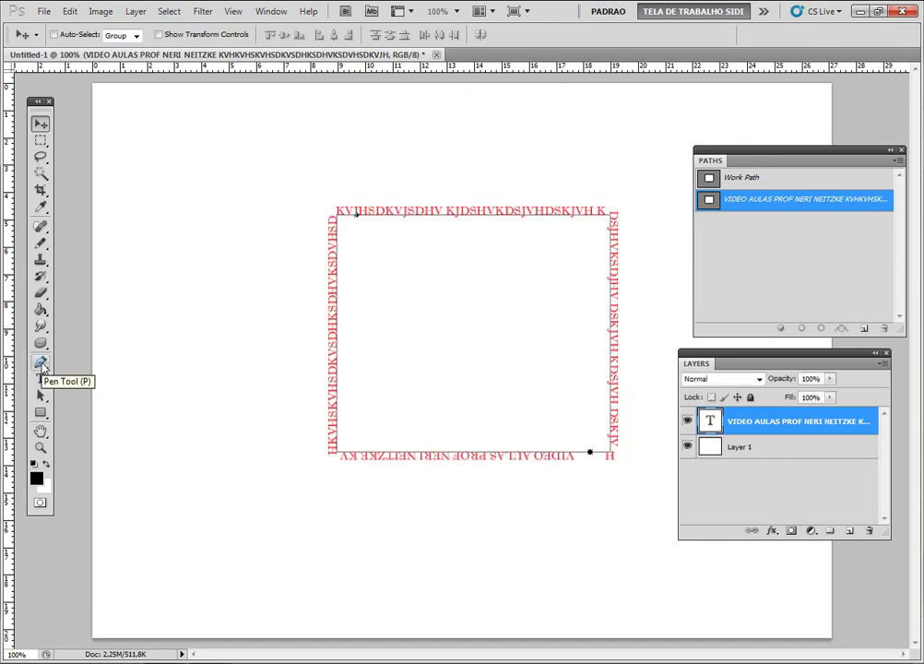
Hide the text path outline and nudge the path text slightly down and left.
left_click(41, 364)
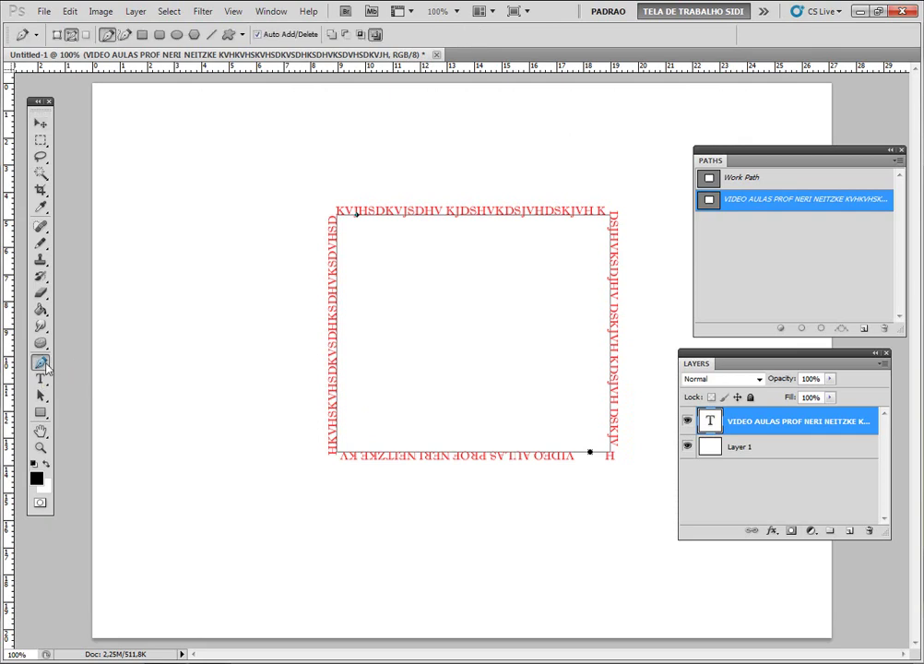
key("Escape")
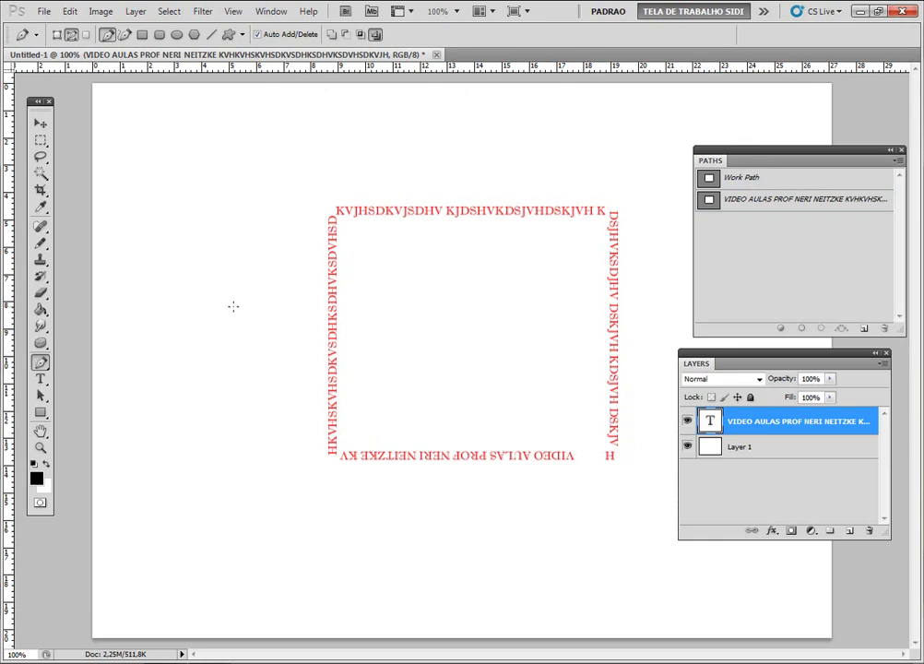
left_click(41, 123)
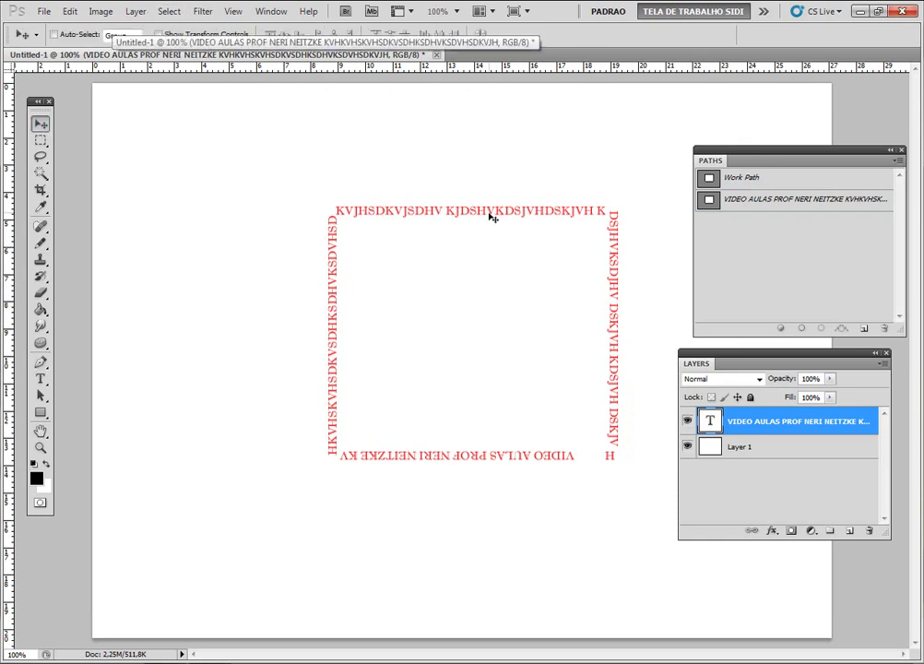
mouse_move(479, 212)
left_mouse_down()
mouse_move(330, 196)
mouse_move(325, 342)
mouse_move(477, 165)
mouse_move(332, 246)
mouse_move(482, 188)
mouse_move(333, 266)
mouse_move(522, 237)
mouse_move(428, 238)
mouse_move(495, 228)
mouse_move(423, 229)
mouse_move(485, 239)
left_mouse_up()
Resize the red path text to 9 pt, trying 10 pt first.
key("t")
key("Return")
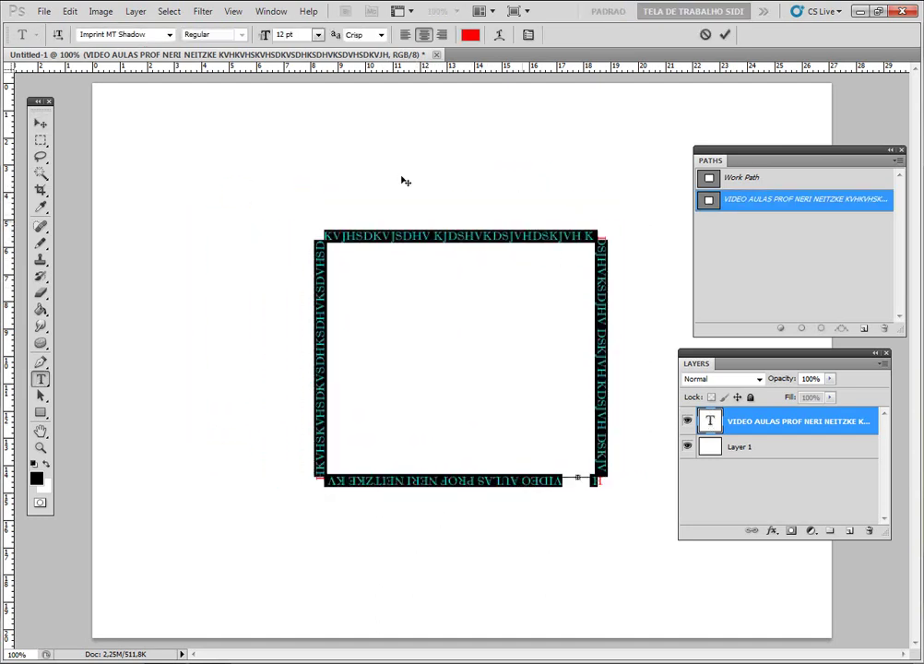
left_click(318, 35)
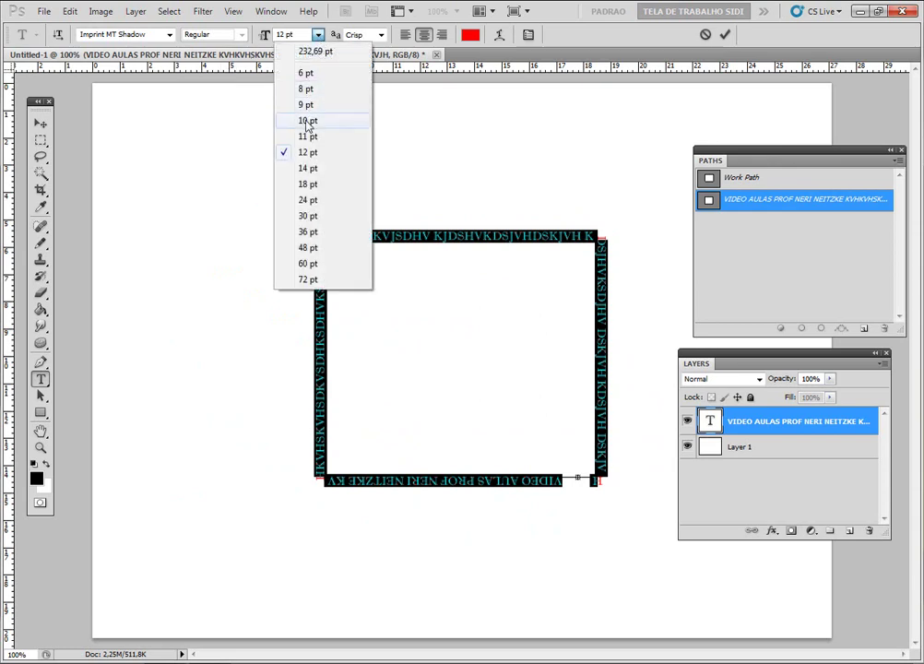
left_click(305, 122)
left_click(318, 35)
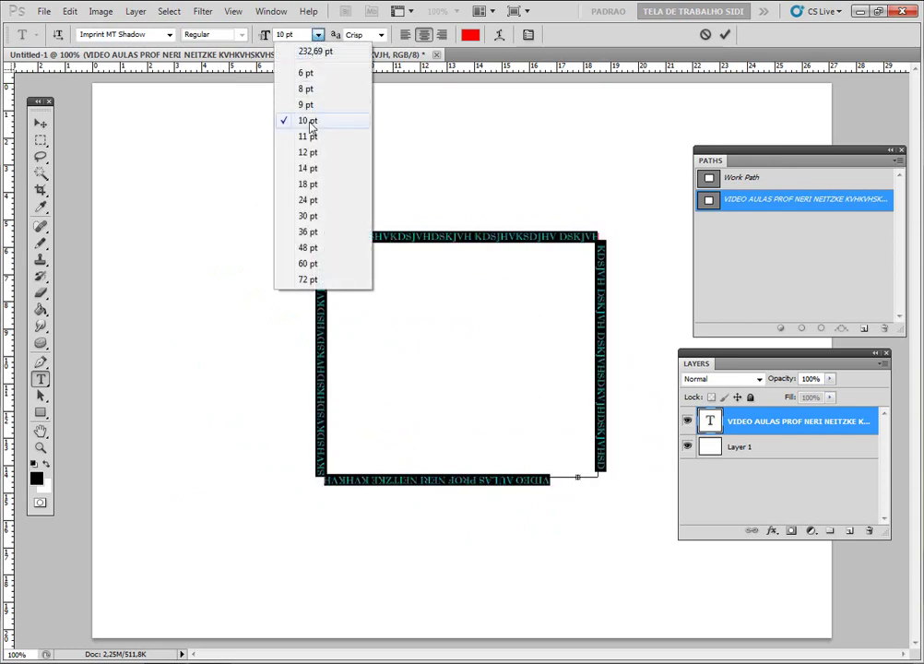
left_click(312, 107)
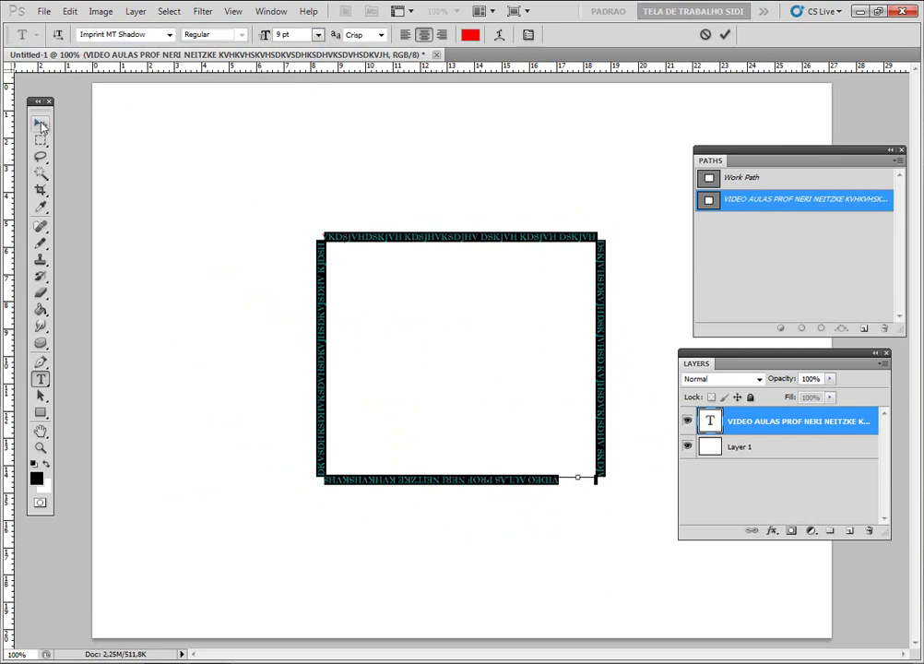
left_click(39, 123)
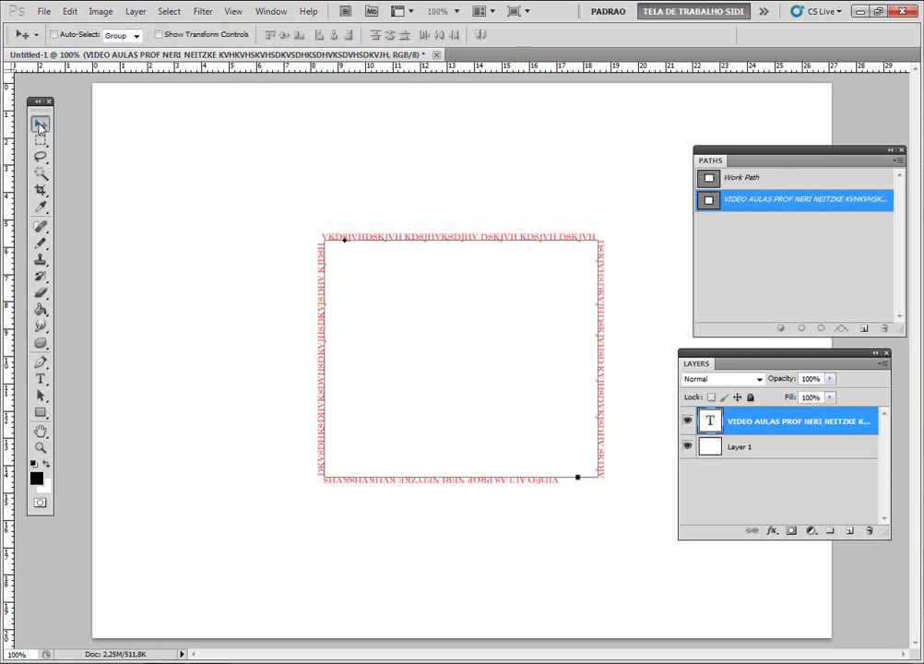
Try tracking values -50 and 25 in the Character panel, committing at -50.
double_click(709, 420)
left_click(528, 35)
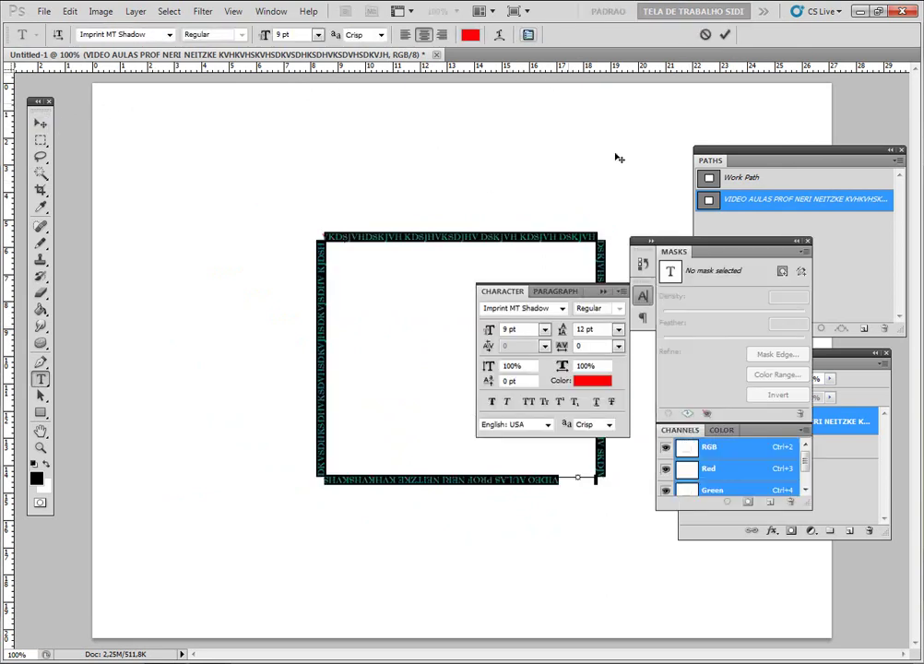
left_click(618, 346)
left_click(614, 393)
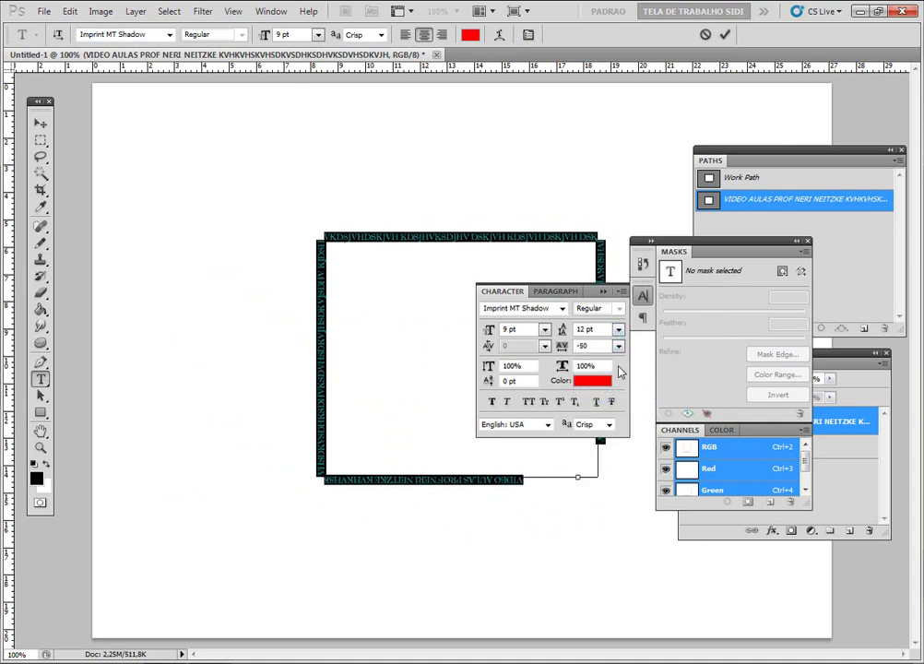
left_click(617, 346)
left_click(604, 516)
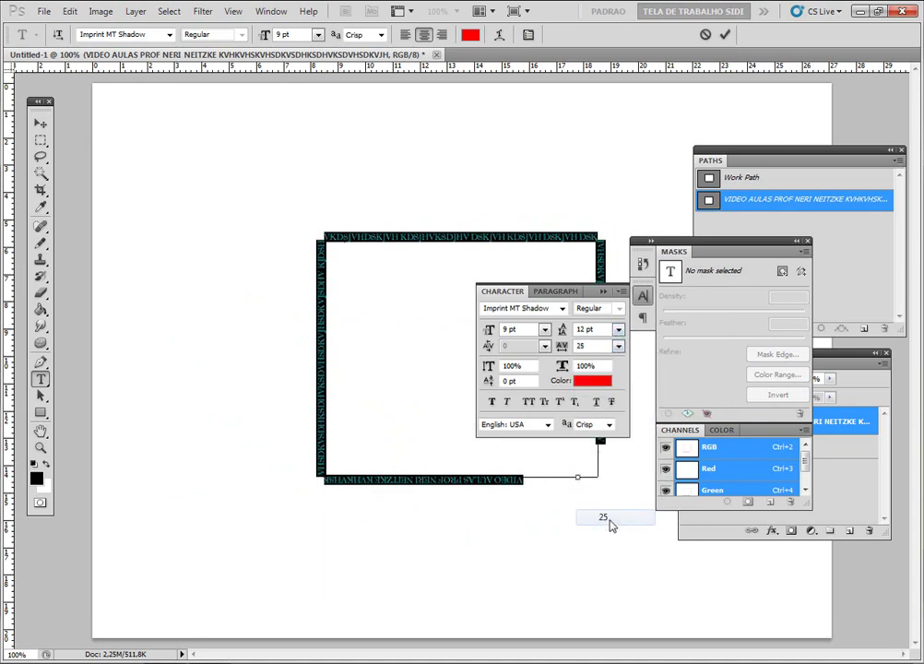
left_click(618, 346)
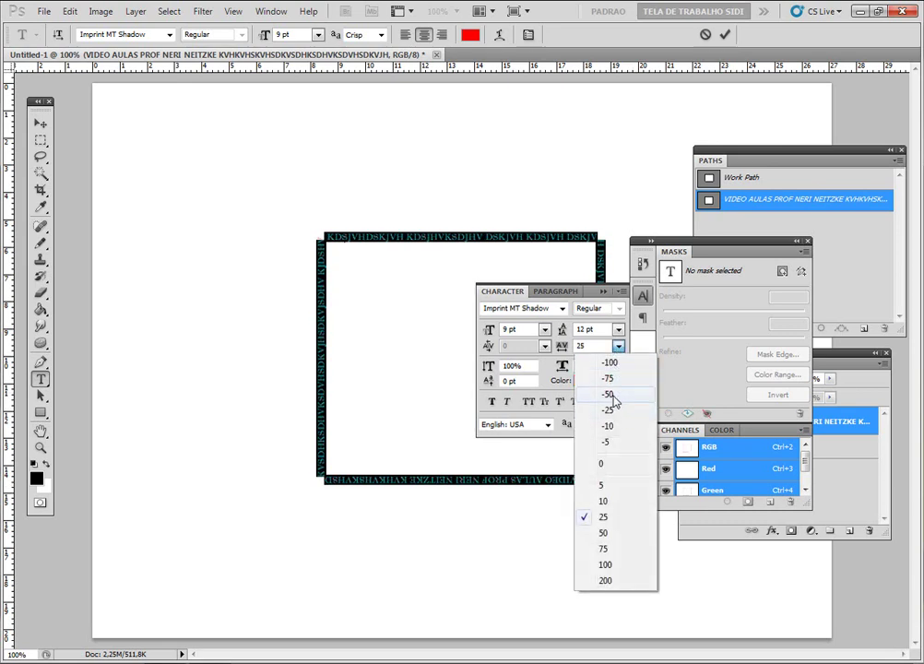
left_click(608, 394)
left_click(40, 122)
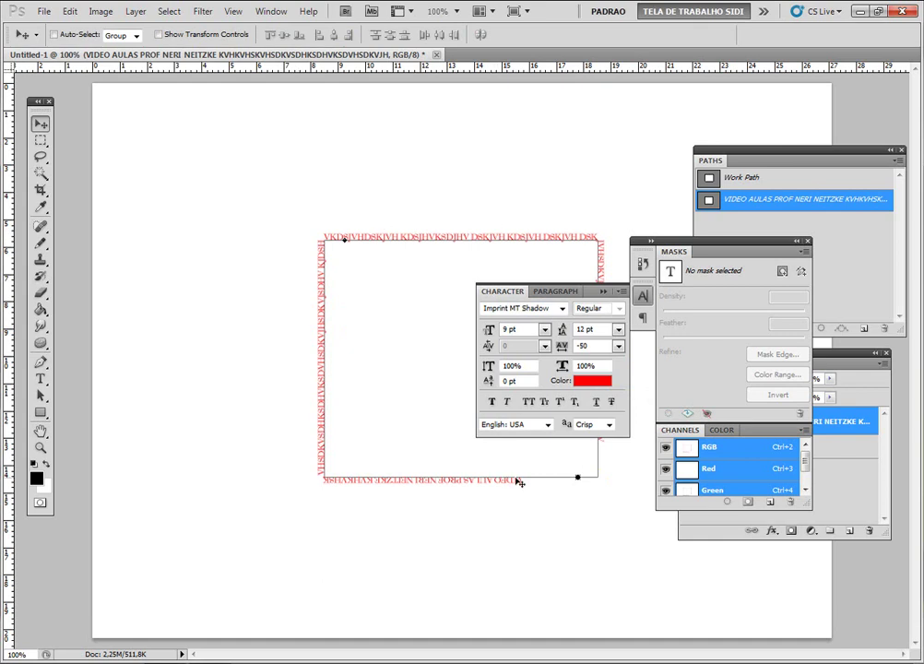
Set the path text tracking to 75 and close the Character panel.
left_click(818, 421)
double_click(710, 421)
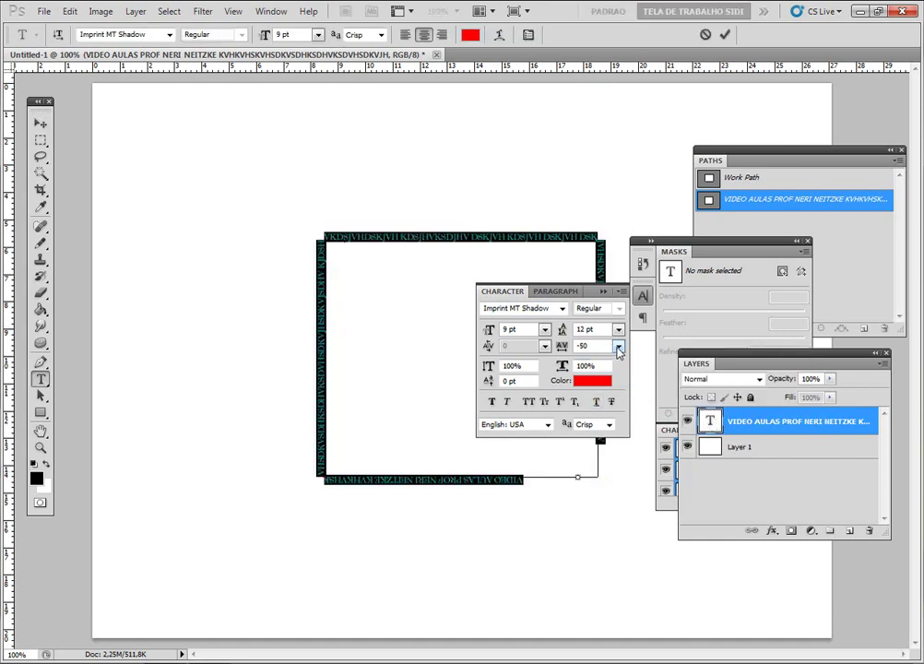
left_click(617, 347)
left_click(607, 550)
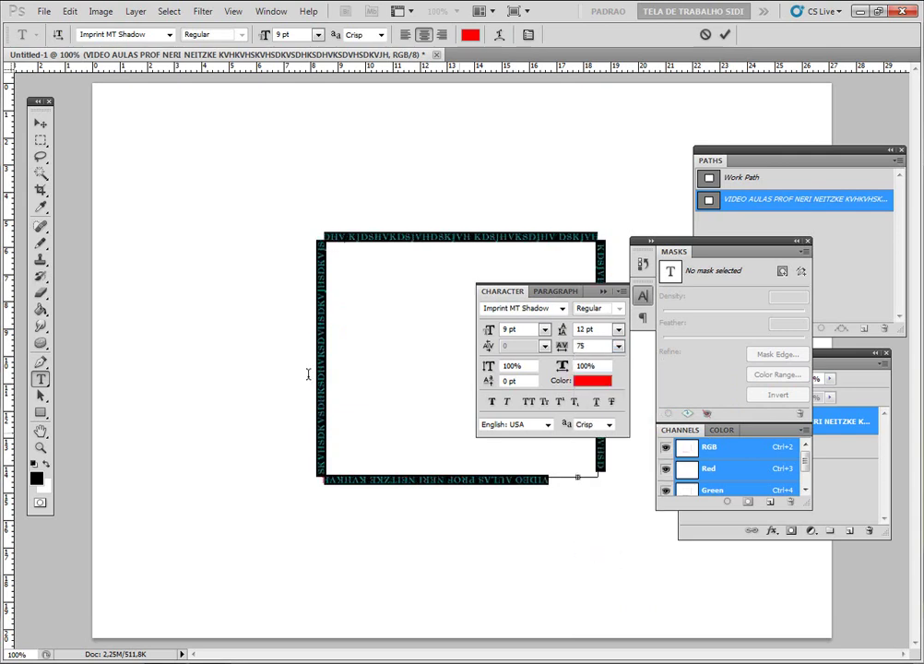
left_click(39, 123)
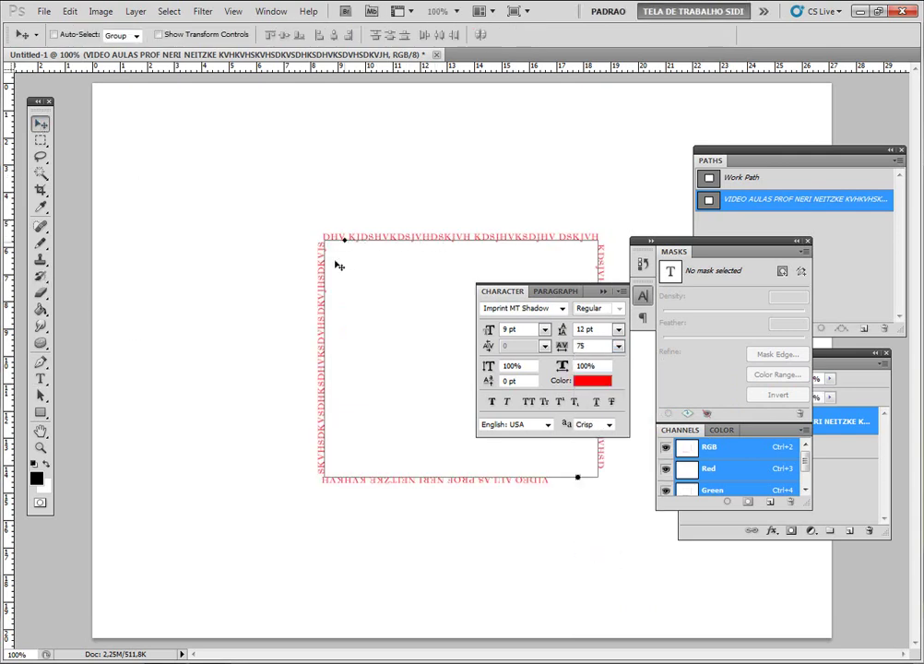
left_click(806, 242)
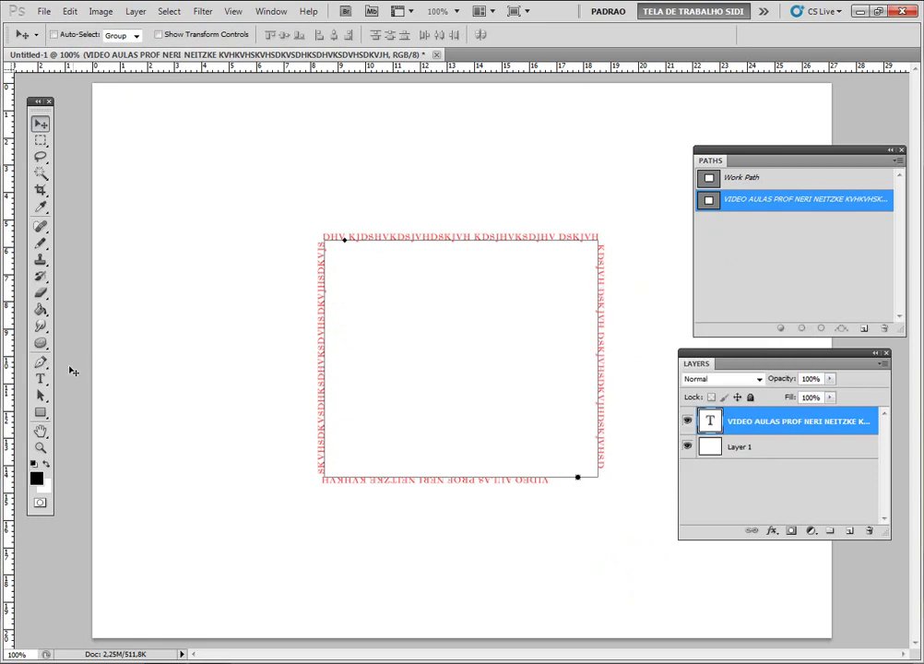
left_click(41, 363)
Deselect the square path, add empty Layer 2 and hide the square text layer.
key("Return")
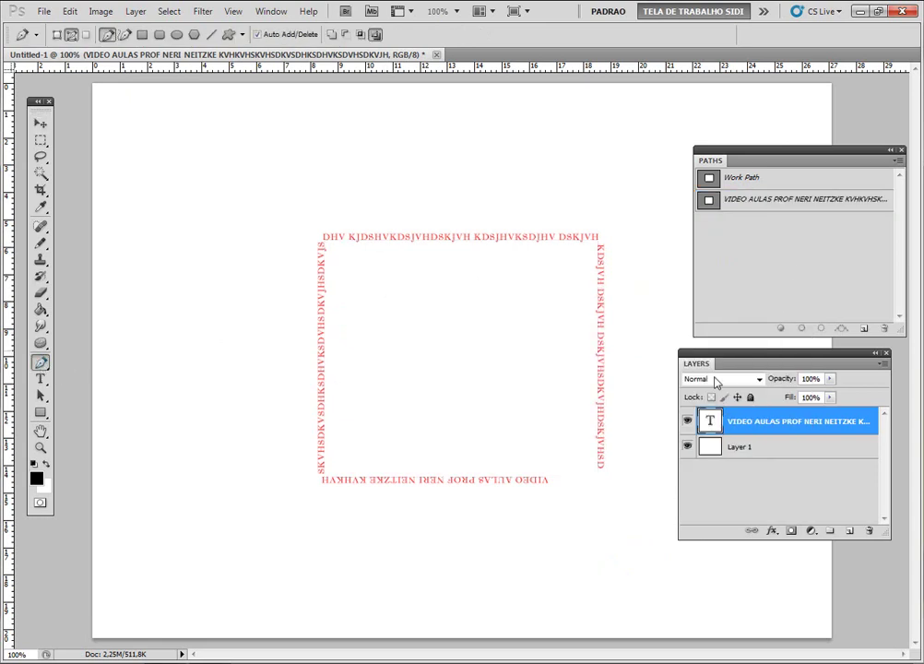
left_click(849, 530)
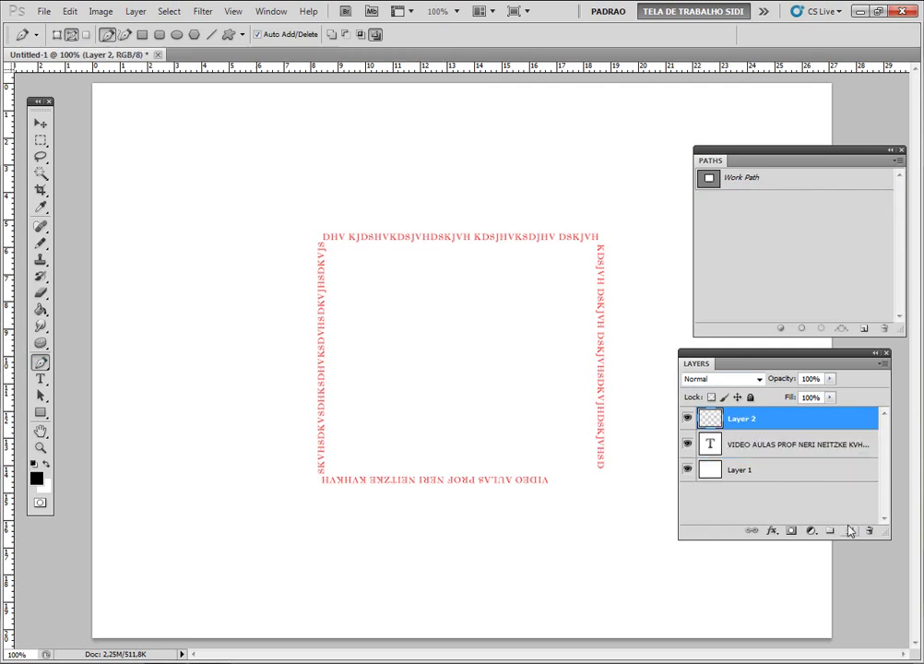
left_click(687, 444)
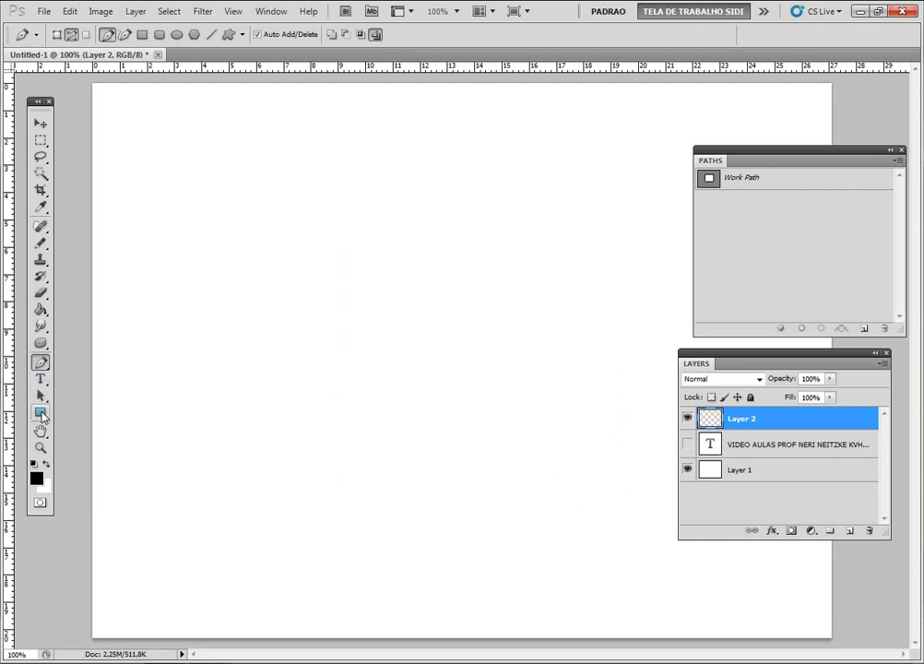
left_click(40, 413)
Draw a large circle work path, about 380 px, with the Ellipse tool in Paths mode.
left_click(100, 438)
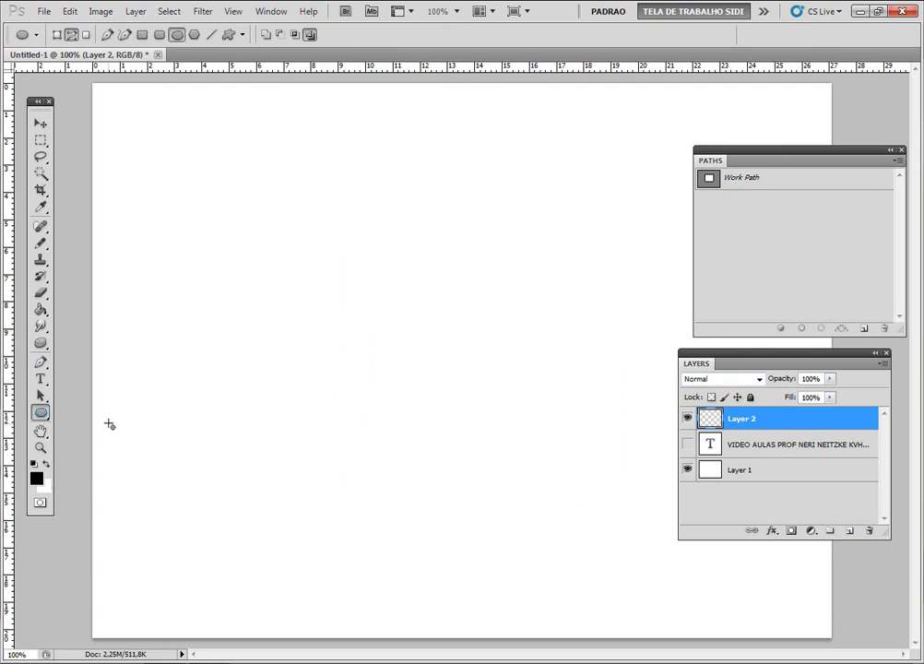
left_click(71, 37)
mouse_move(247, 193)
left_mouse_down()
mouse_move(329, 290)
mouse_move(481, 404)
left_mouse_up()
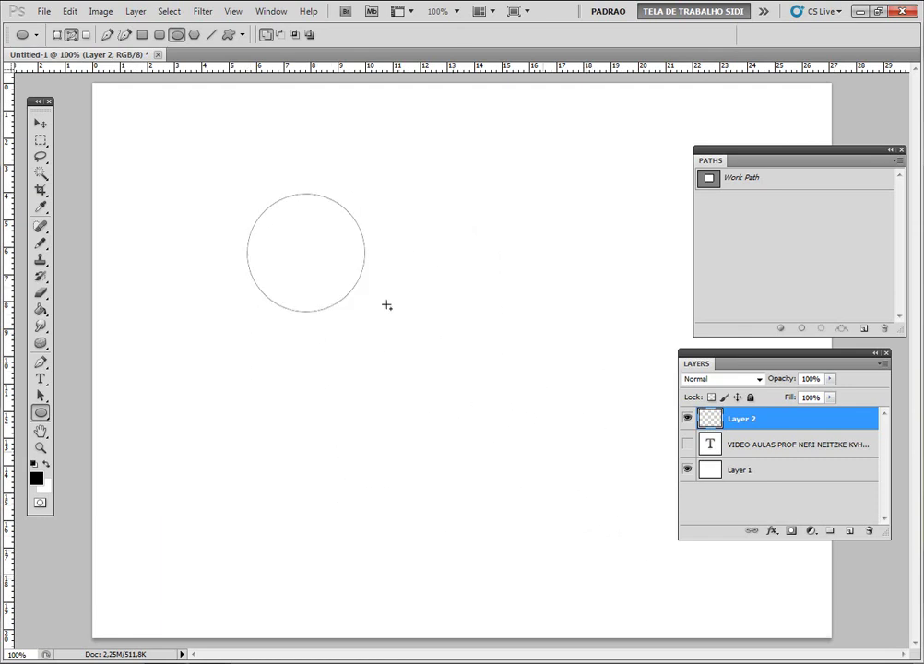
left_click_drag(481, 404, 635, 545)
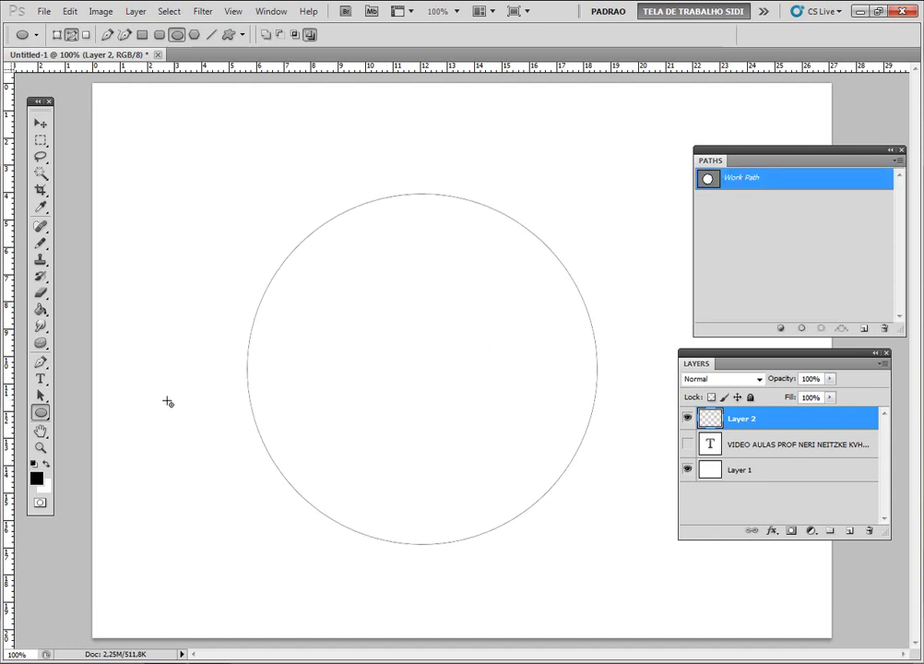
Type a placeholder letter string around the circle in dark blue 000f82 at 12 pt and commit.
left_click(40, 377)
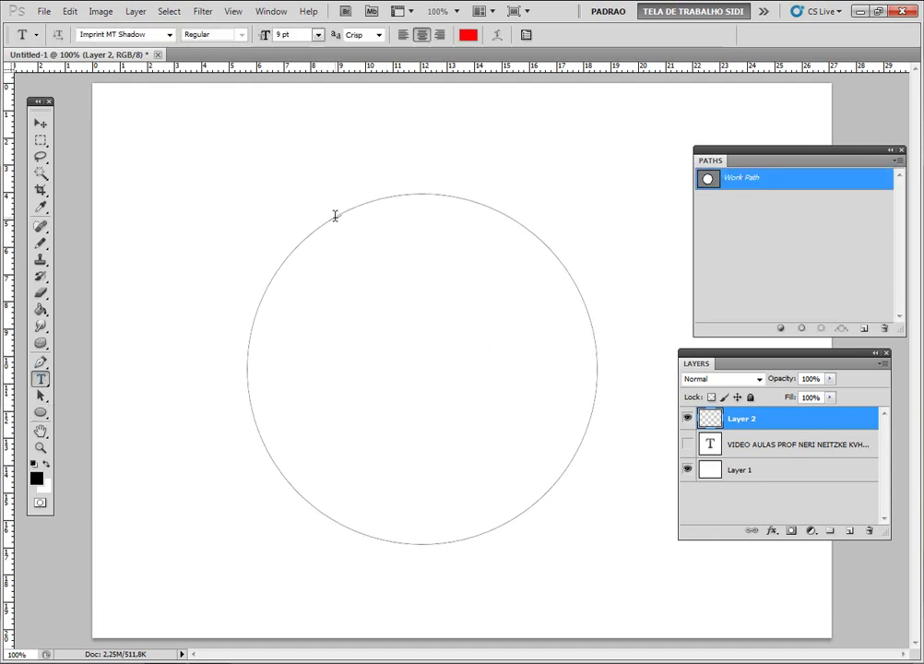
left_click(290, 251)
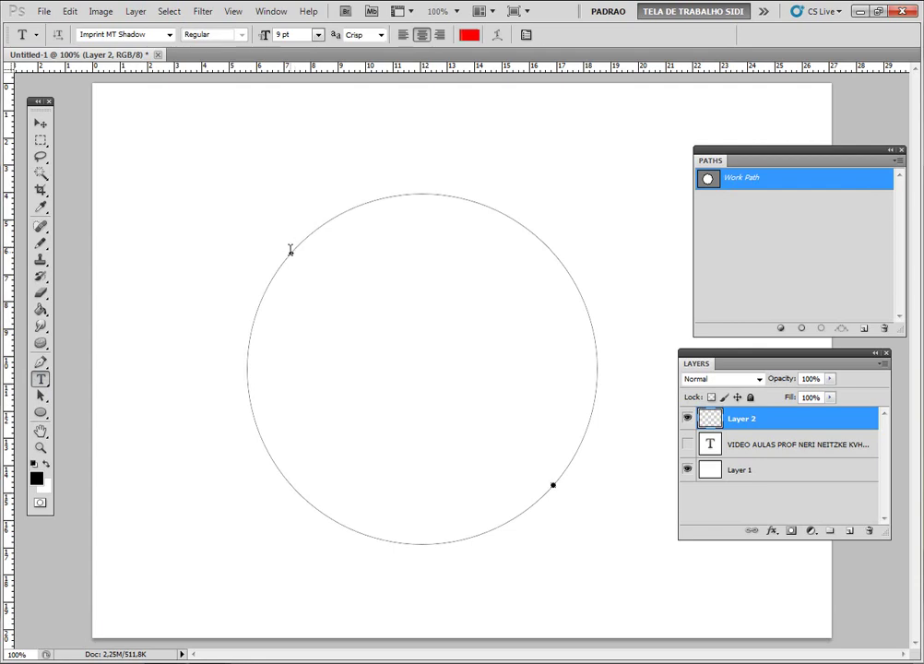
left_click(470, 34)
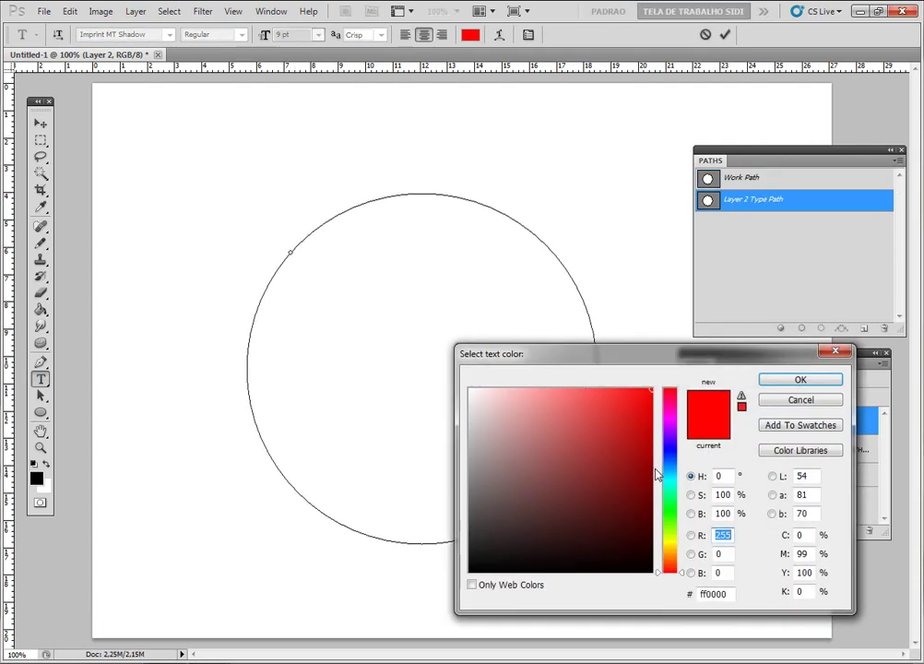
left_click(670, 453)
left_click(651, 477)
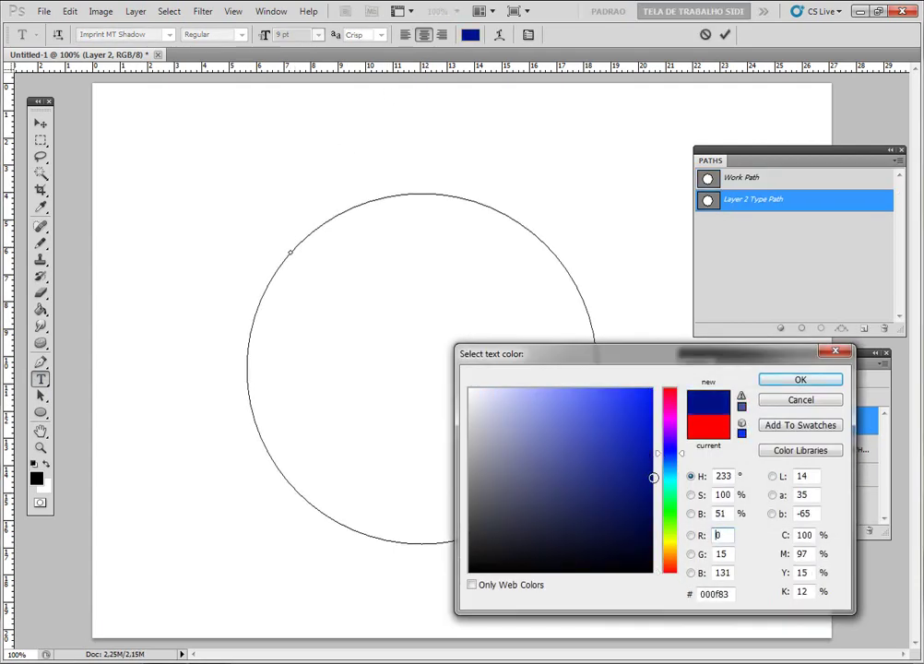
left_click(769, 376)
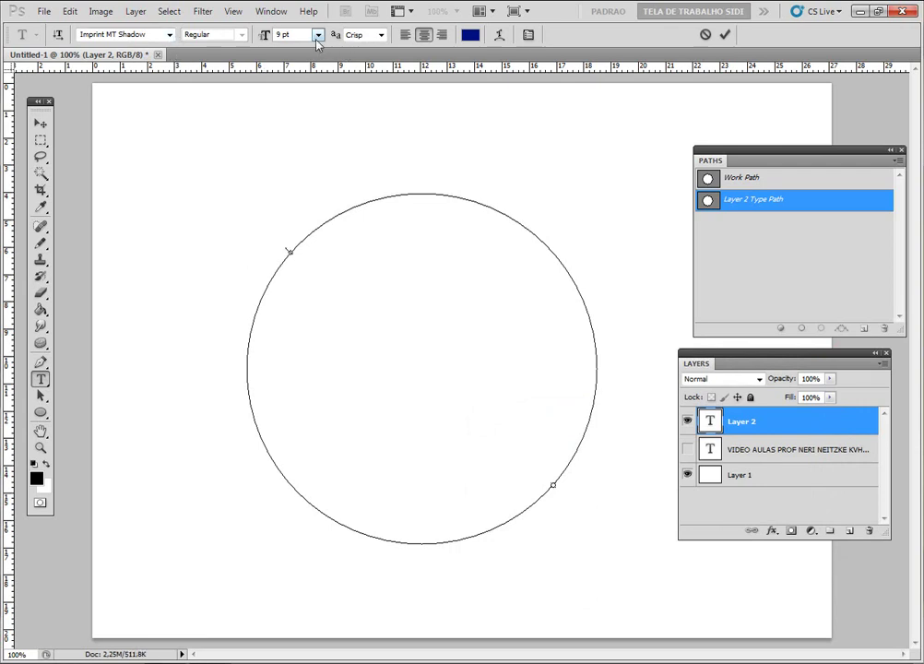
left_click(317, 36)
left_click(307, 153)
type("ASKDFASKCRASCKSACBKSAJCR AS KCASKDNCSAKJCNASK")
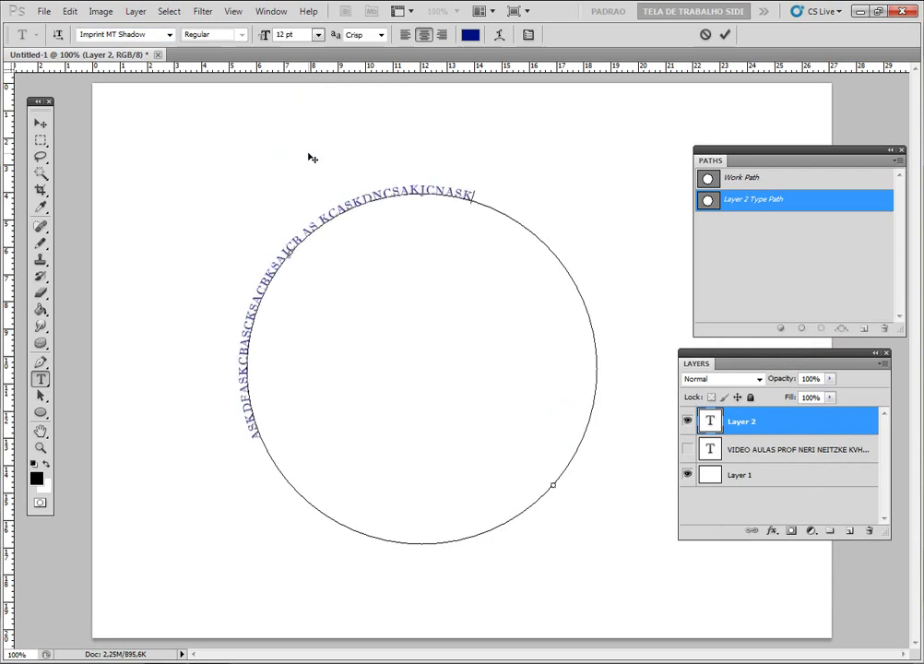
type("AS NXKSAJNDKASJDNASKJNCXASKJN ASK")
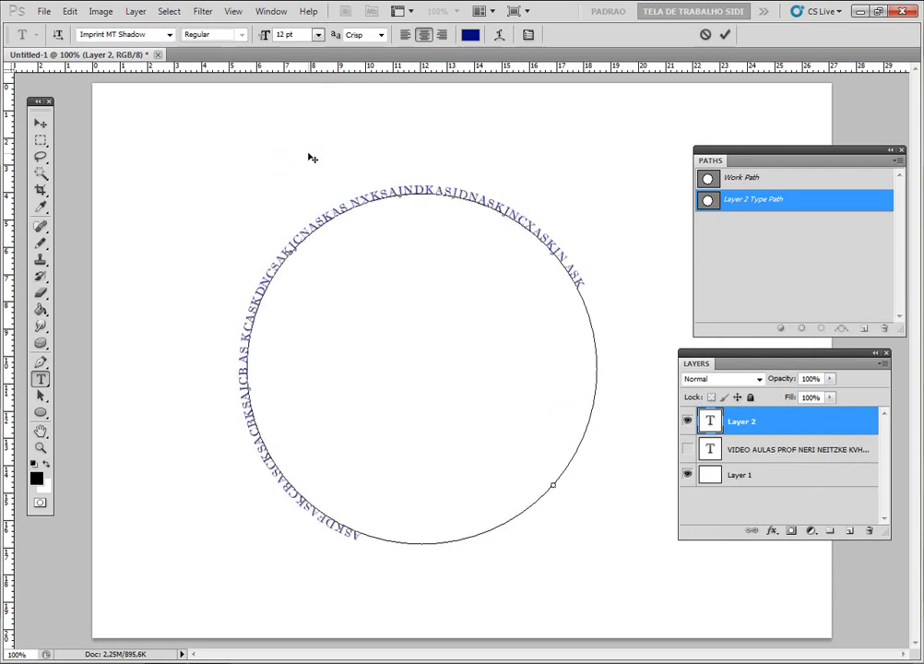
type("ASKJN KSAJNDKAJSASKJNDKAJSDN")
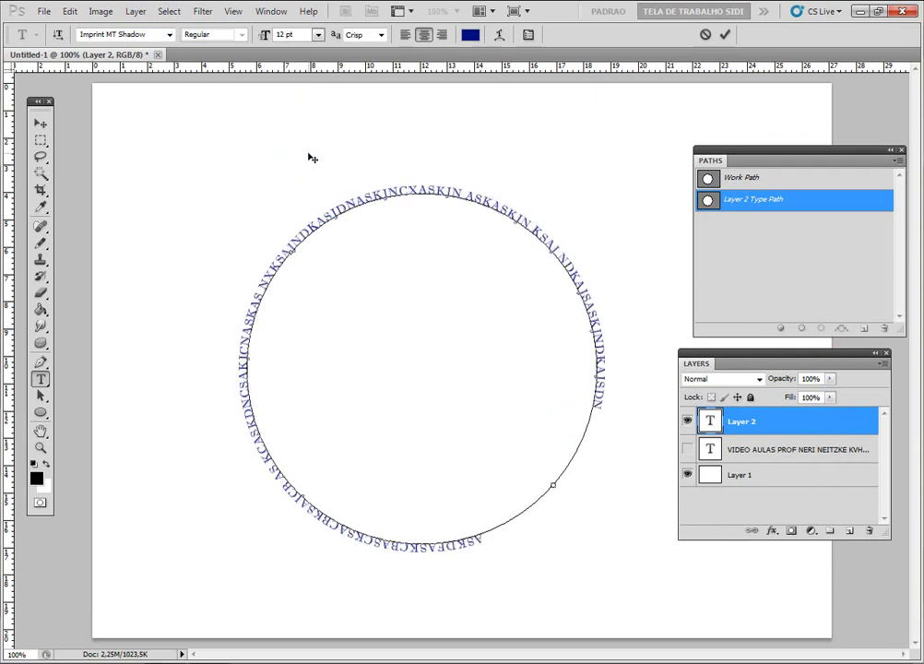
type("KJASDN")
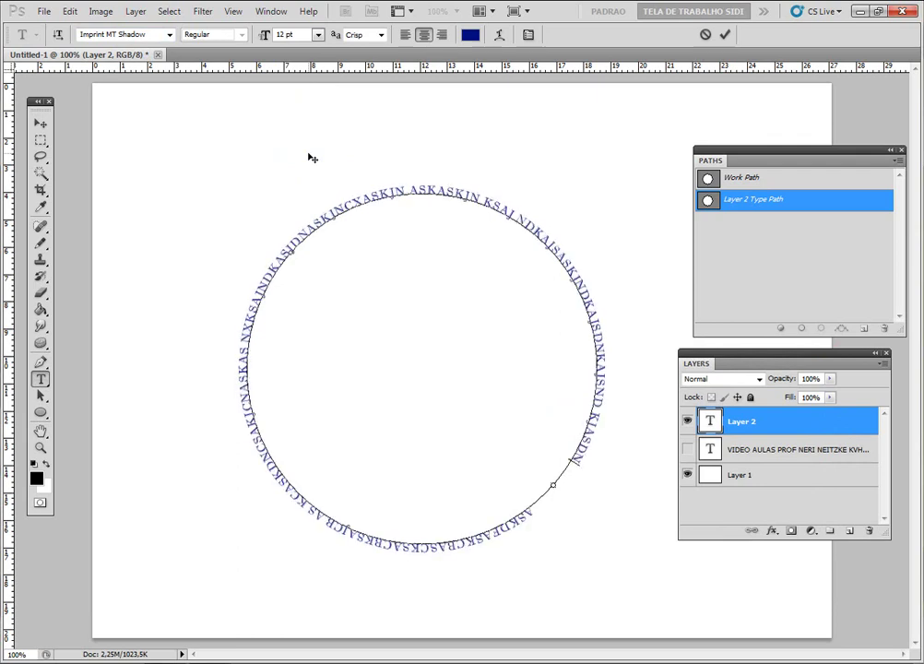
left_click(40, 123)
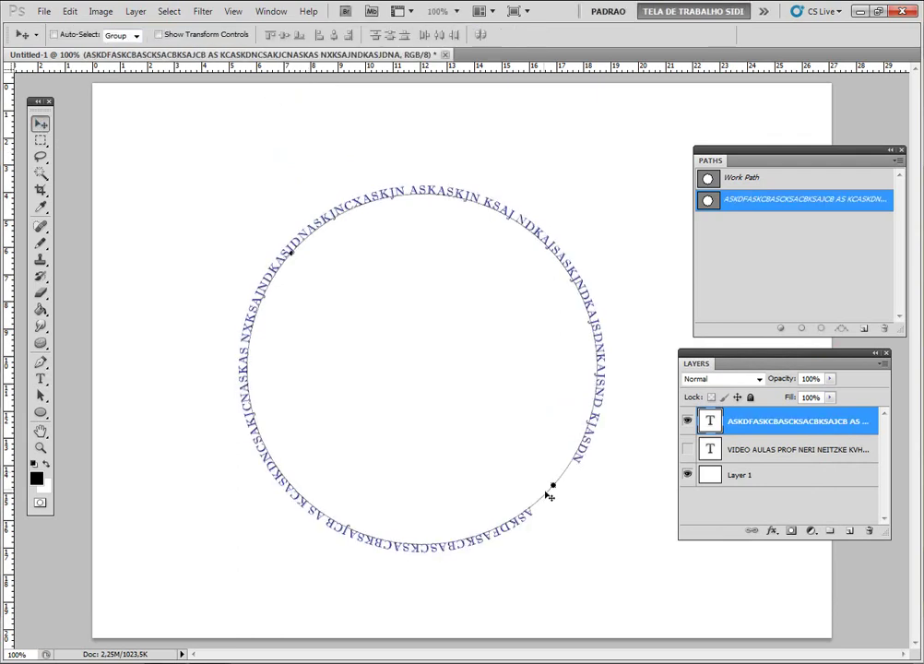
Drag the circular blue text slightly right and down, sliding it around the circle.
mouse_move(554, 488)
left_mouse_down()
mouse_move(486, 424)
mouse_move(598, 482)
mouse_move(595, 502)
left_mouse_up()
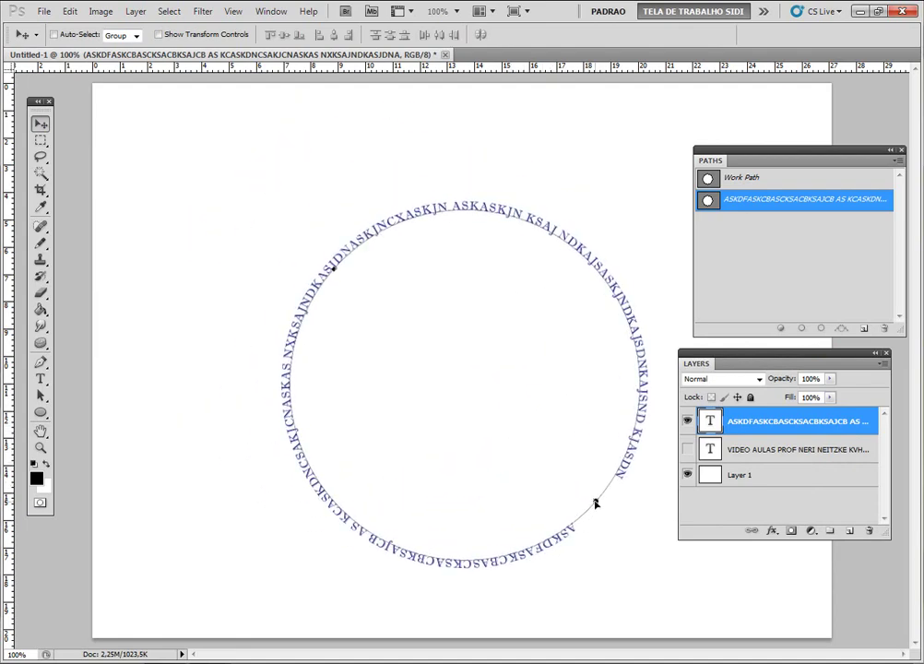
left_click_drag(595, 502, 587, 509)
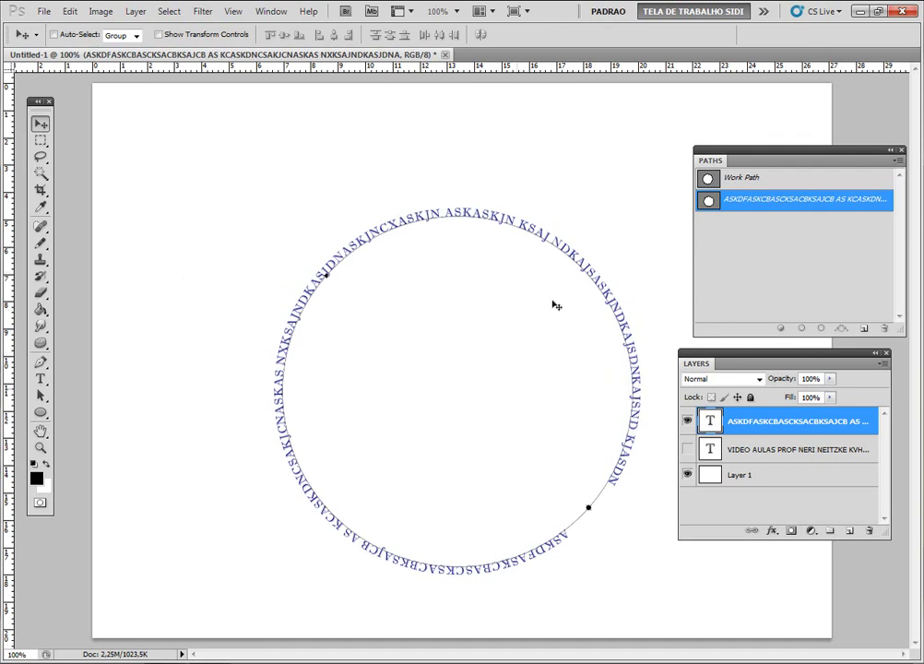
left_click(41, 364)
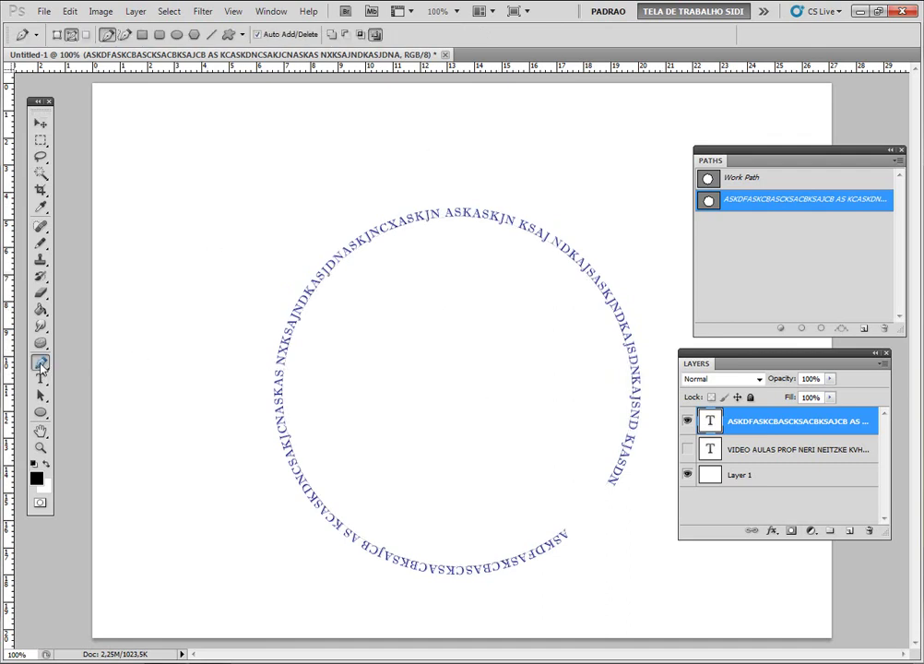
Deselect the circle path, add an empty layer above the text, and choose the Custom Shape tool.
key("Return")
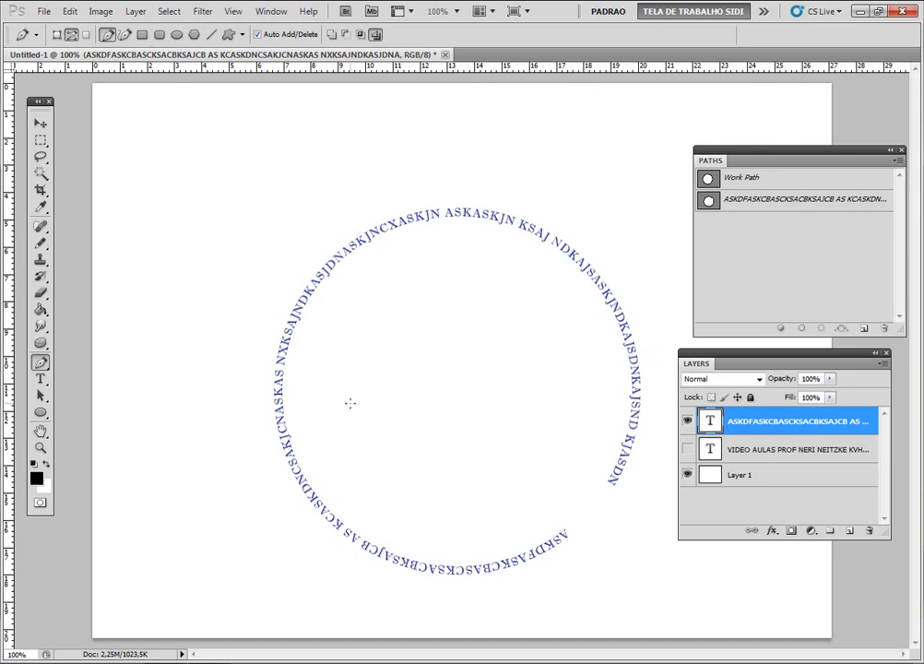
left_click(848, 530)
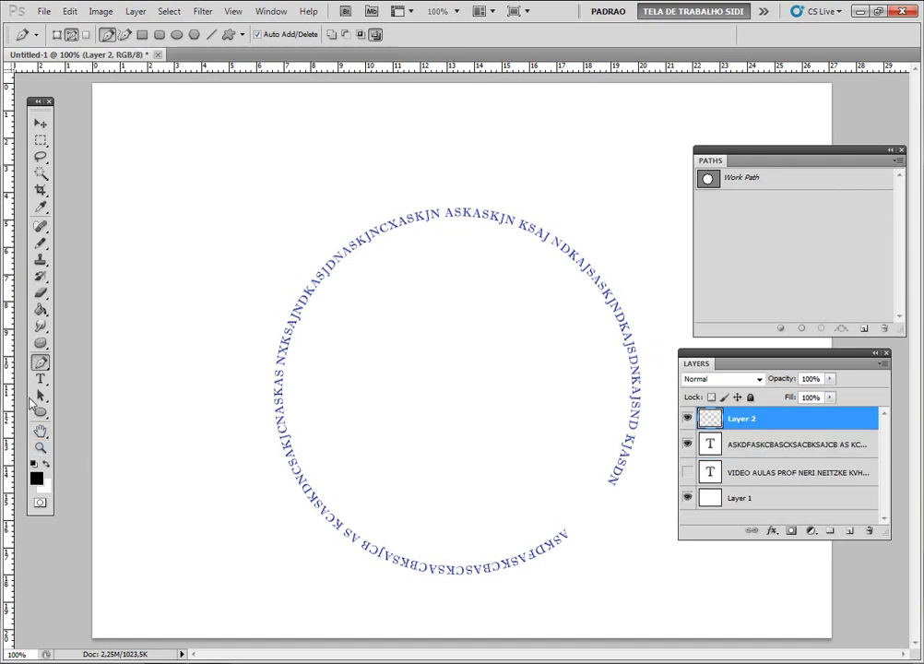
left_click(40, 413)
right_click(40, 413)
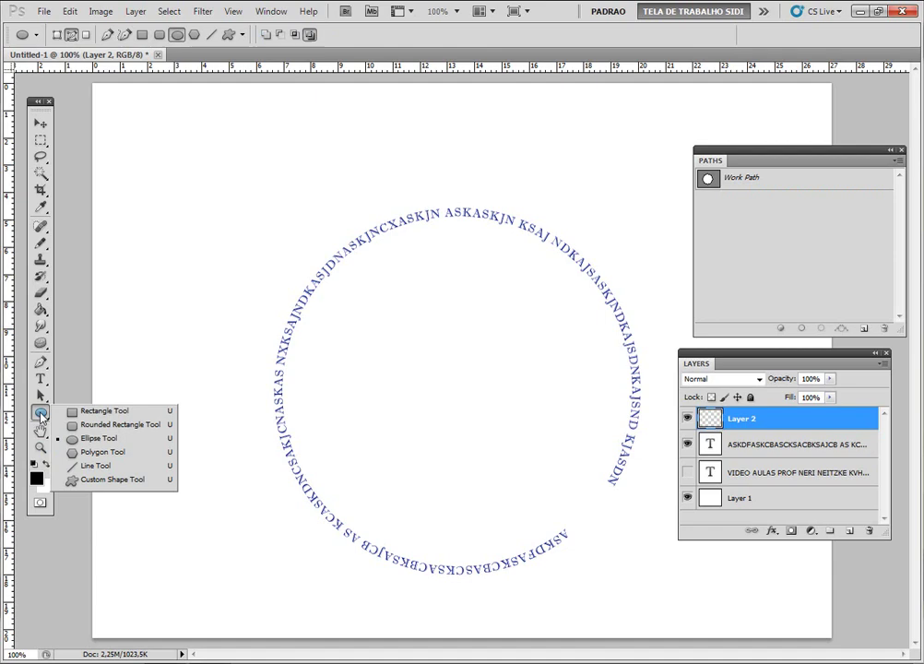
left_click(130, 481)
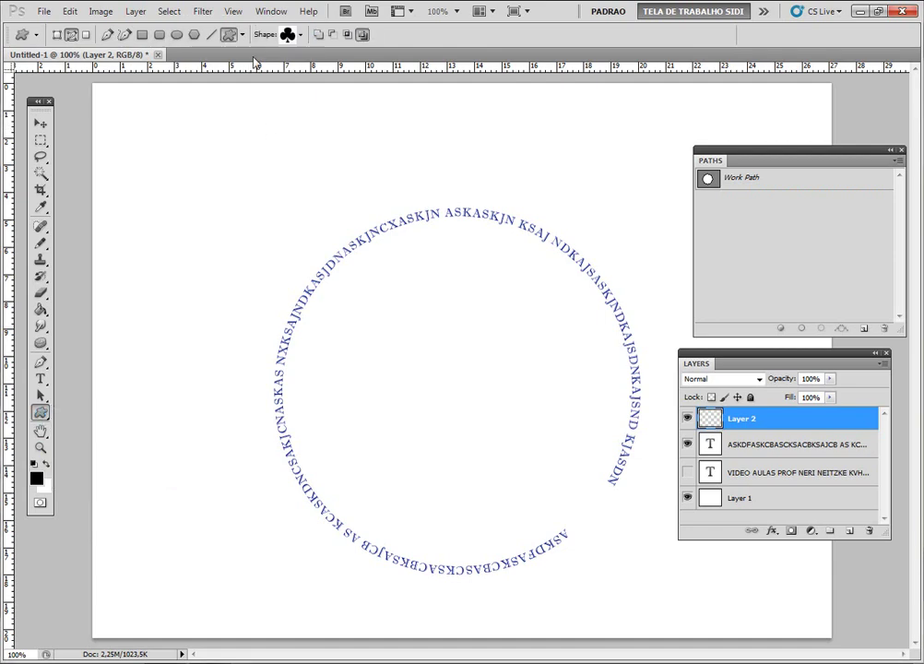
Load the Animals and then All custom shape sets, and select the Dog shape.
left_click(301, 37)
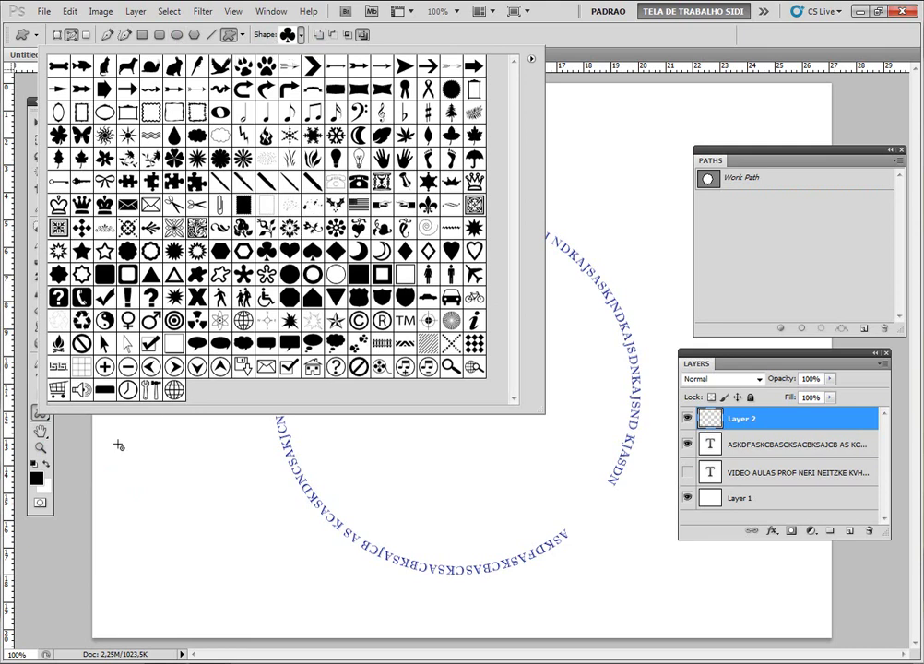
left_click(532, 59)
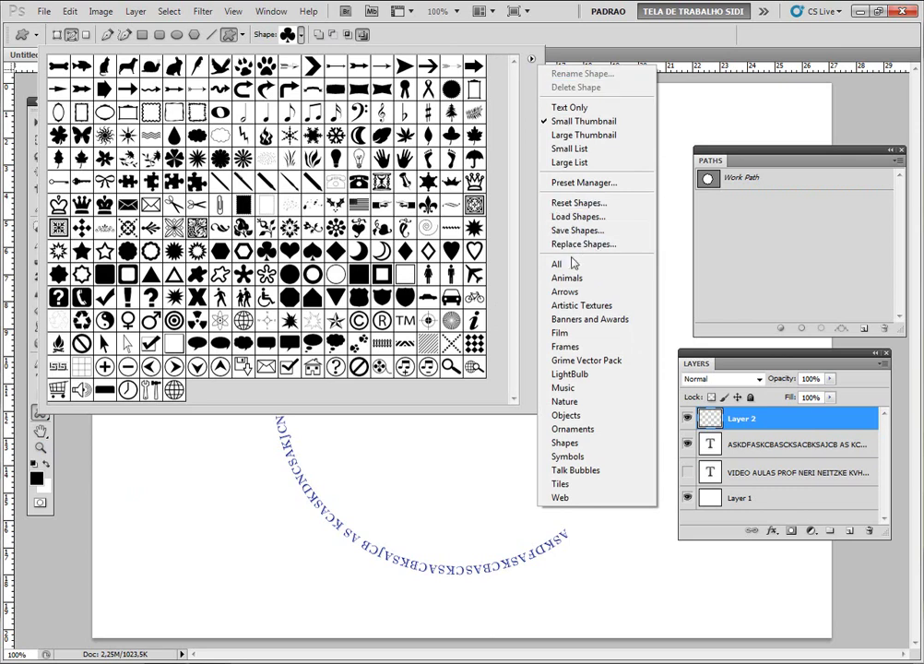
left_click(569, 277)
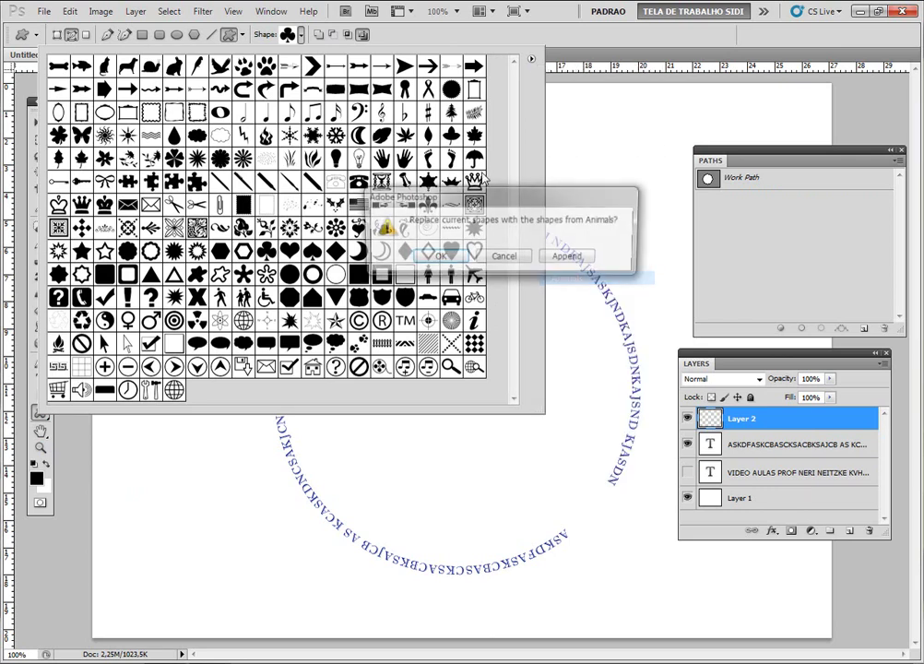
left_click(438, 257)
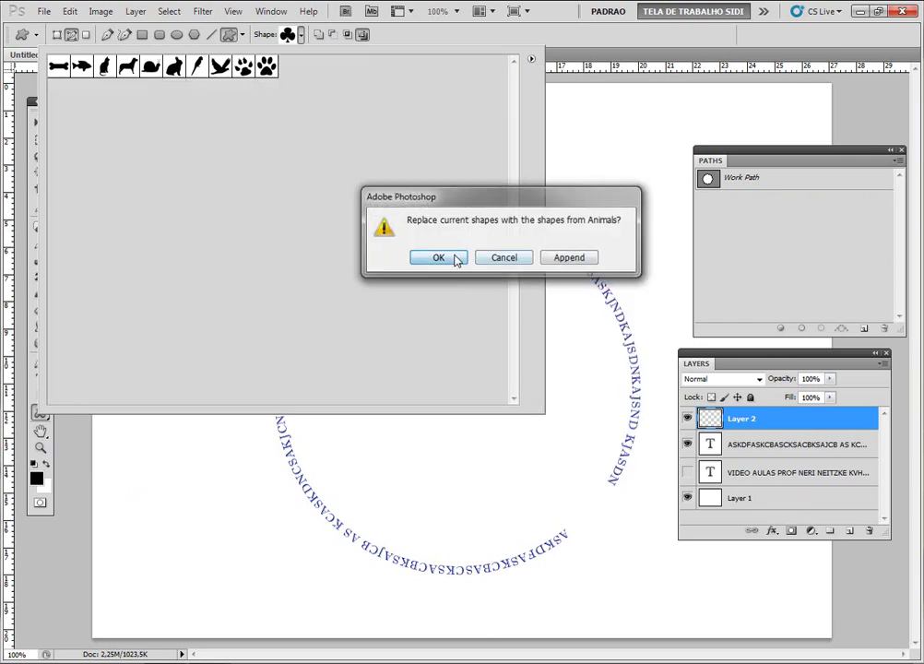
left_click(532, 59)
left_click(559, 264)
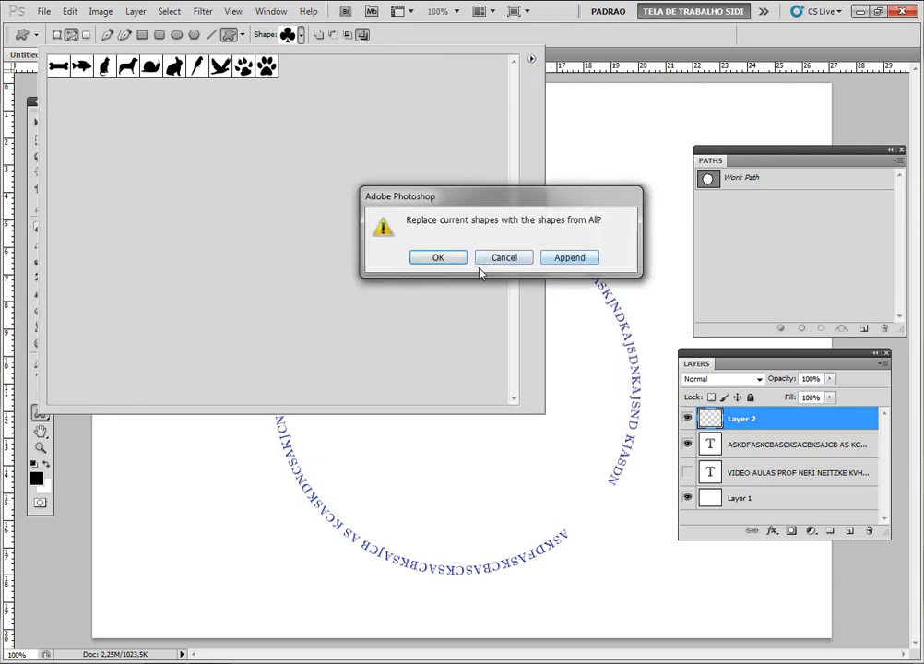
left_click(439, 257)
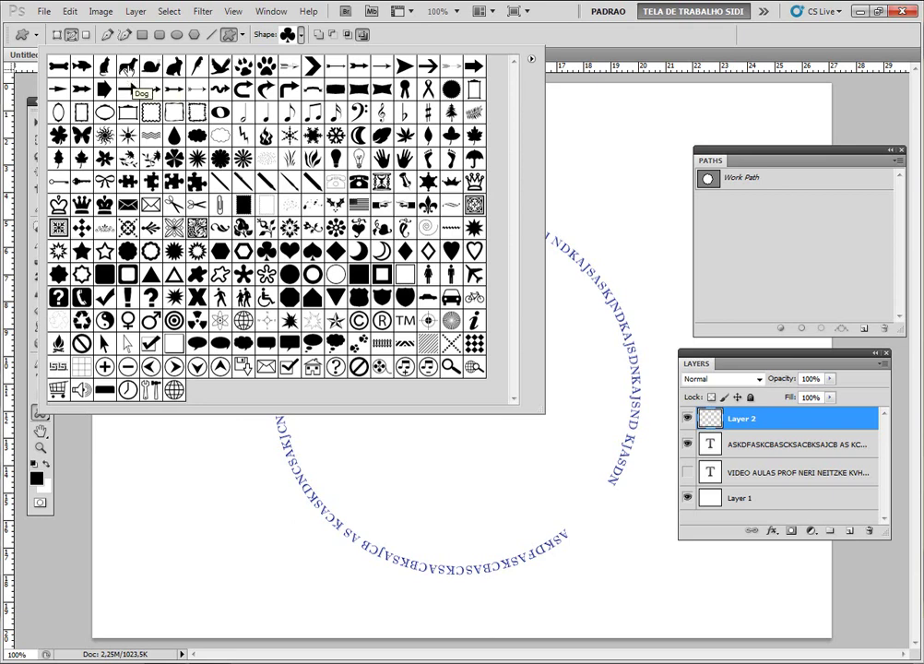
left_click(127, 68)
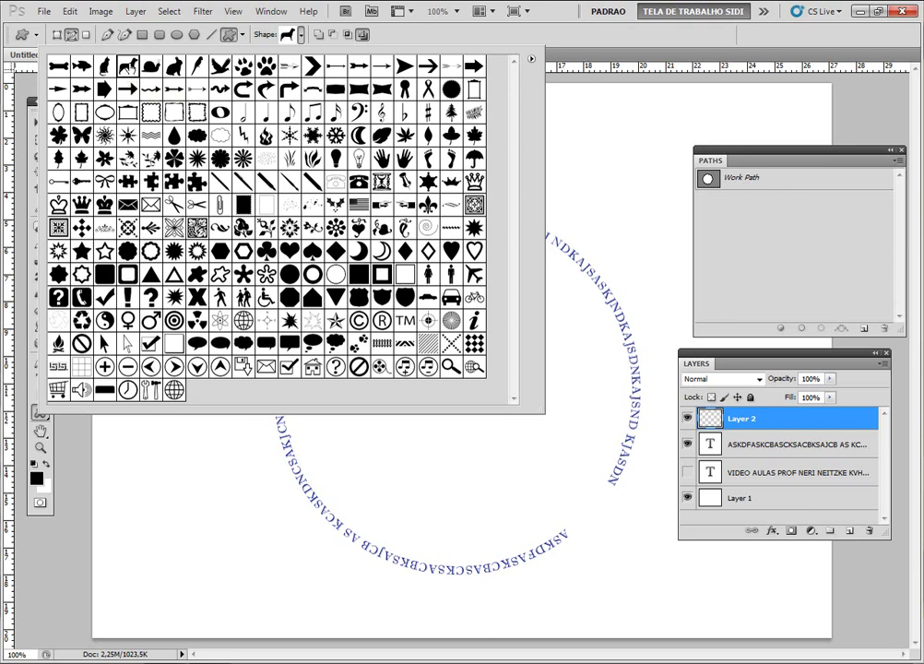
left_click(575, 41)
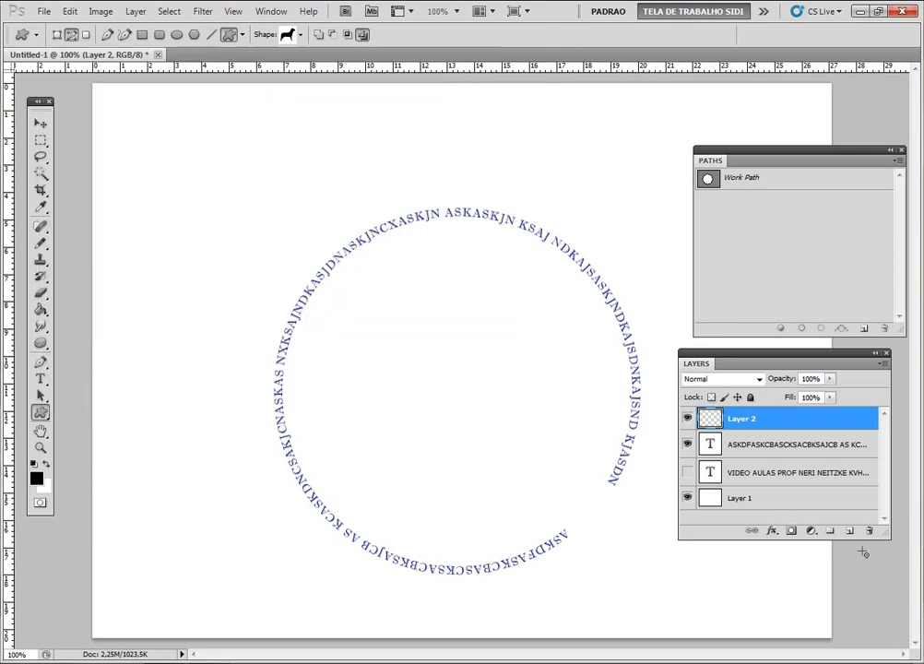
Hide the circular text layer and draw a large dog-shaped Work Path across the canvas.
left_click(687, 442)
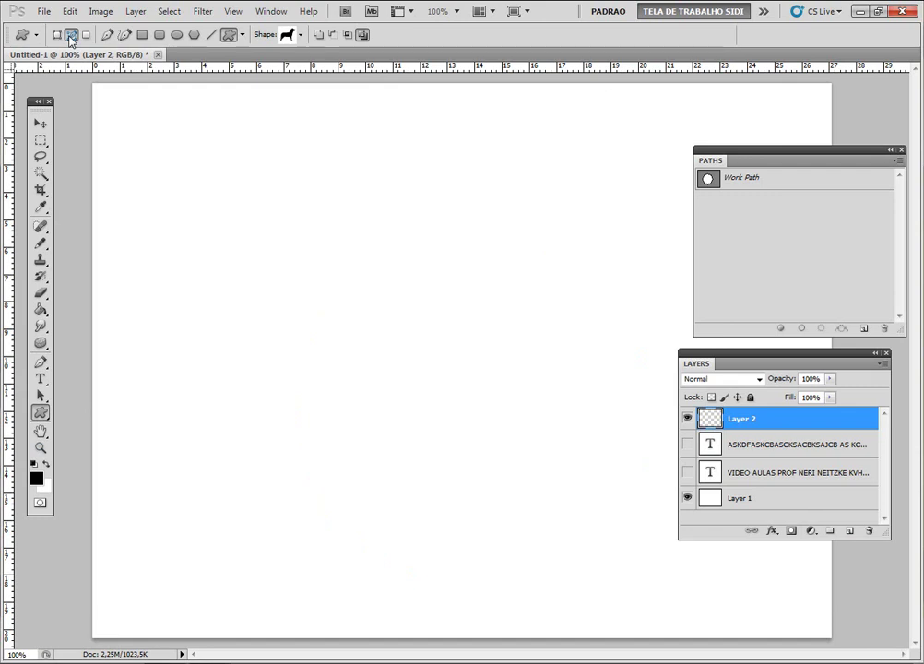
mouse_move(232, 209)
left_mouse_down()
mouse_move(684, 496)
mouse_move(700, 560)
left_mouse_up()
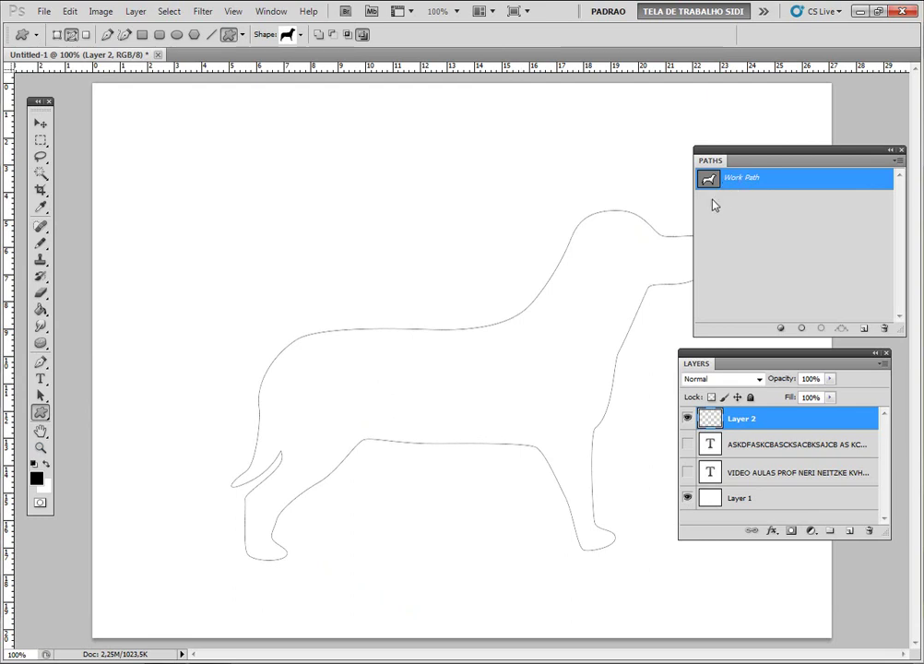
Type 'DFGMDLSFGVSDLKFVMSDKL' and 'KJSFHKSDFJDLDKSJFLJHASK' on the dog path, pasting until it fills the outline.
left_click(41, 378)
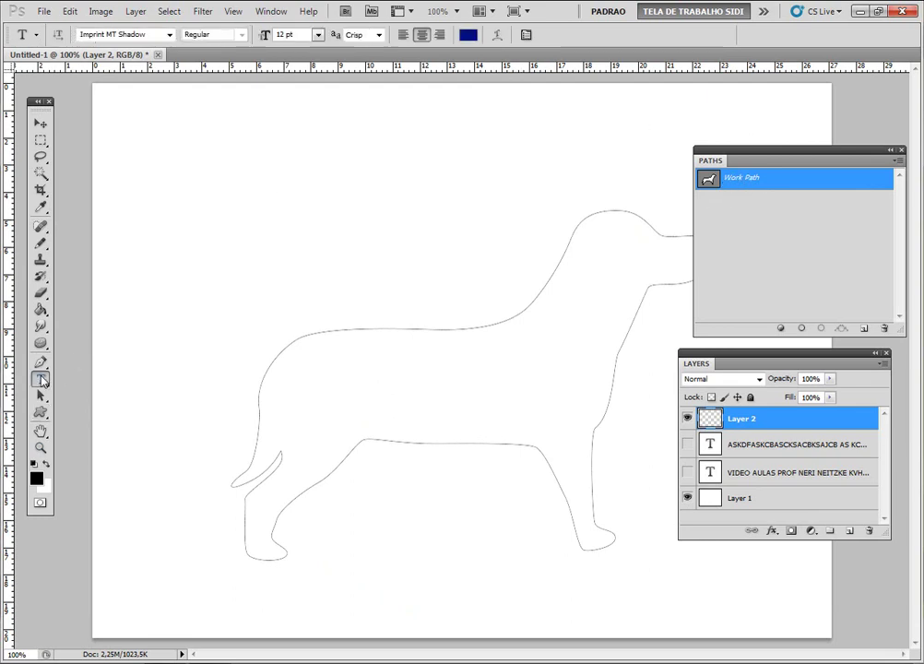
left_click(301, 337)
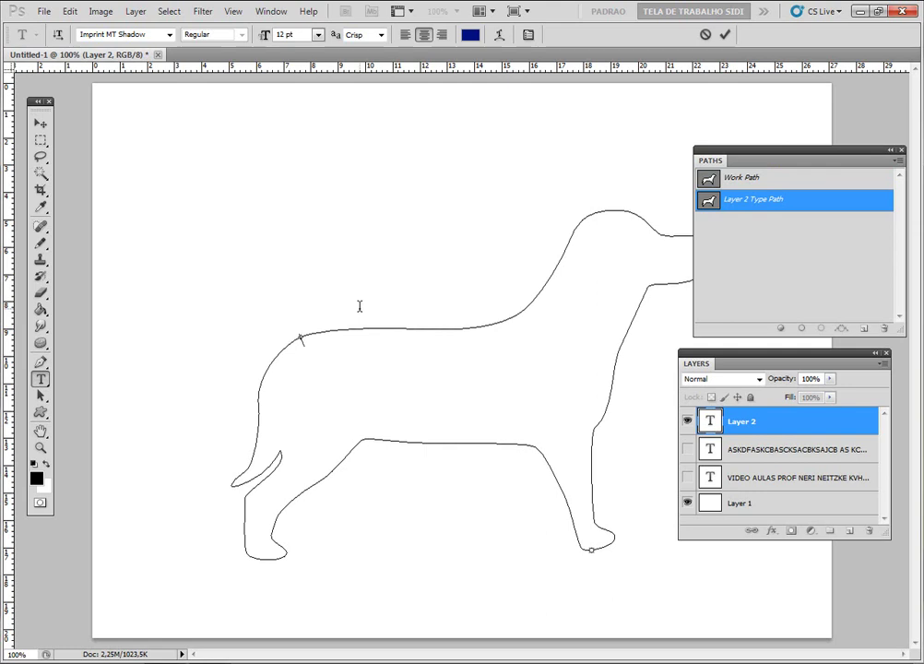
type("DFGMDLSFGVSDLKFVMSDKL")
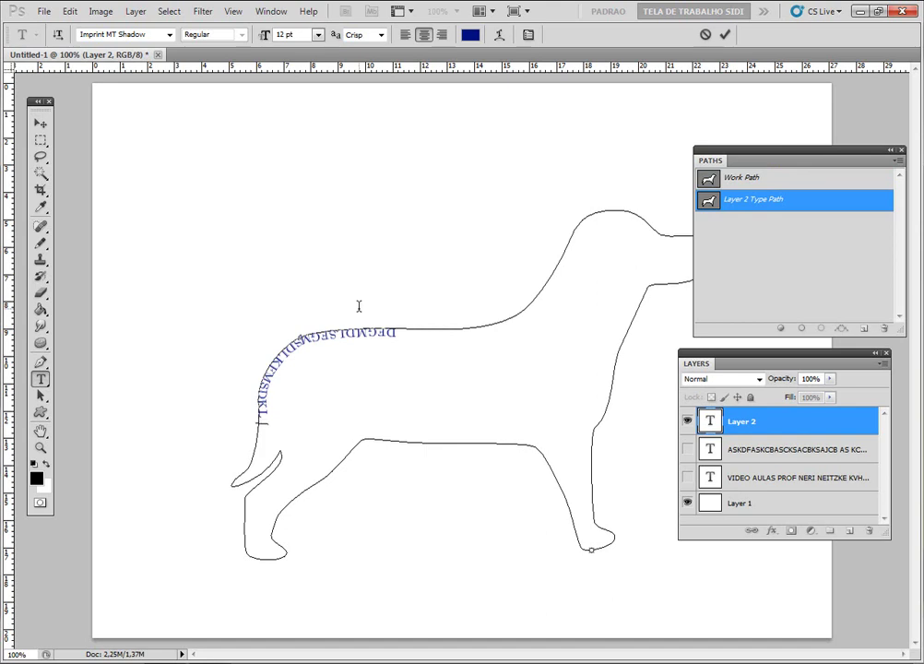
type("KJSFHKSDFJDLDKSJFLJHASK")
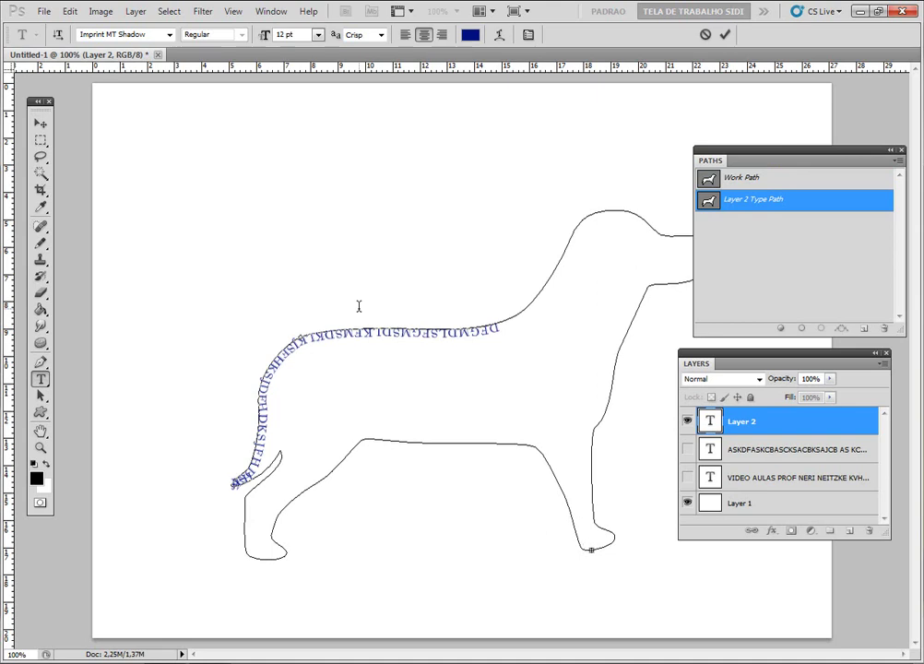
key("ctrl+v")
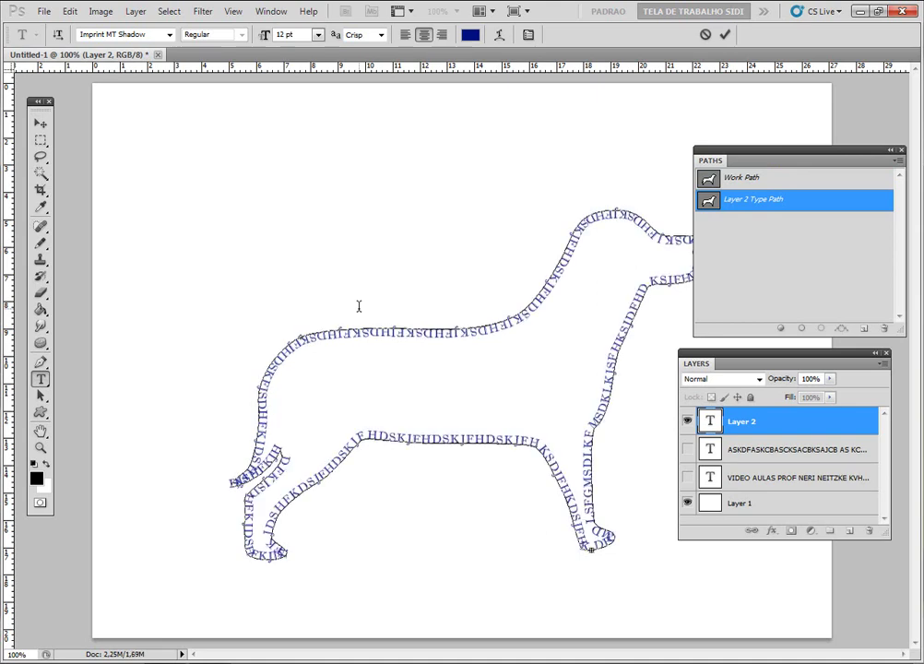
Commit the dog text, then undo it so only the bare dog Work Path remains.
left_click(43, 125)
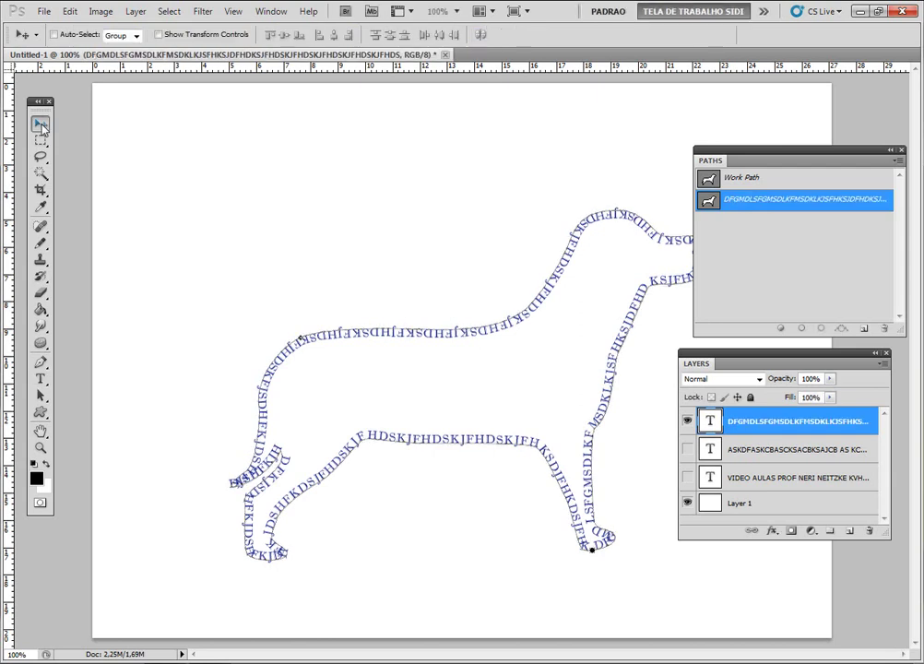
left_click(41, 364)
key("Escape")
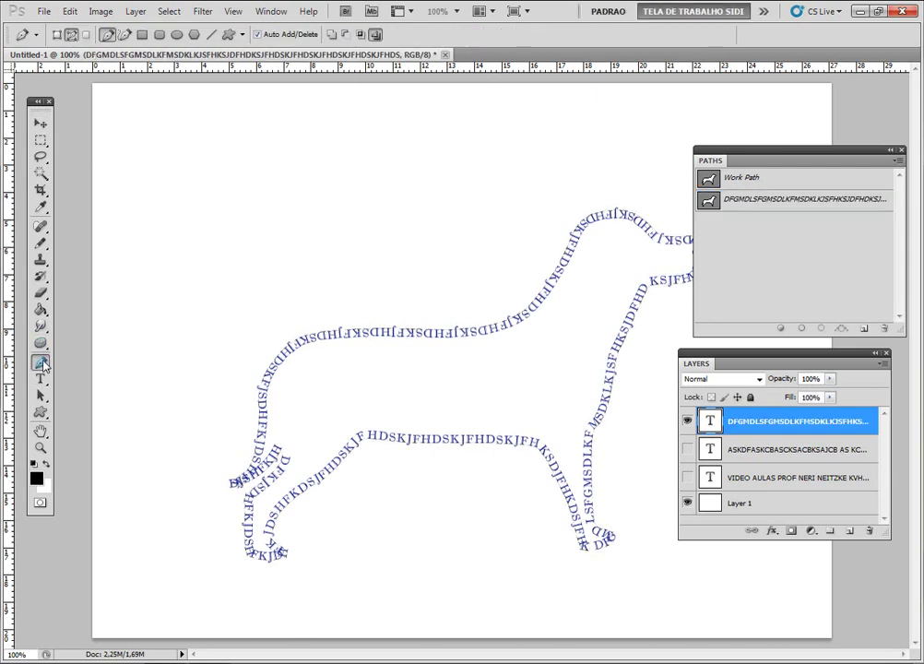
left_click_drag(727, 157, 803, 151)
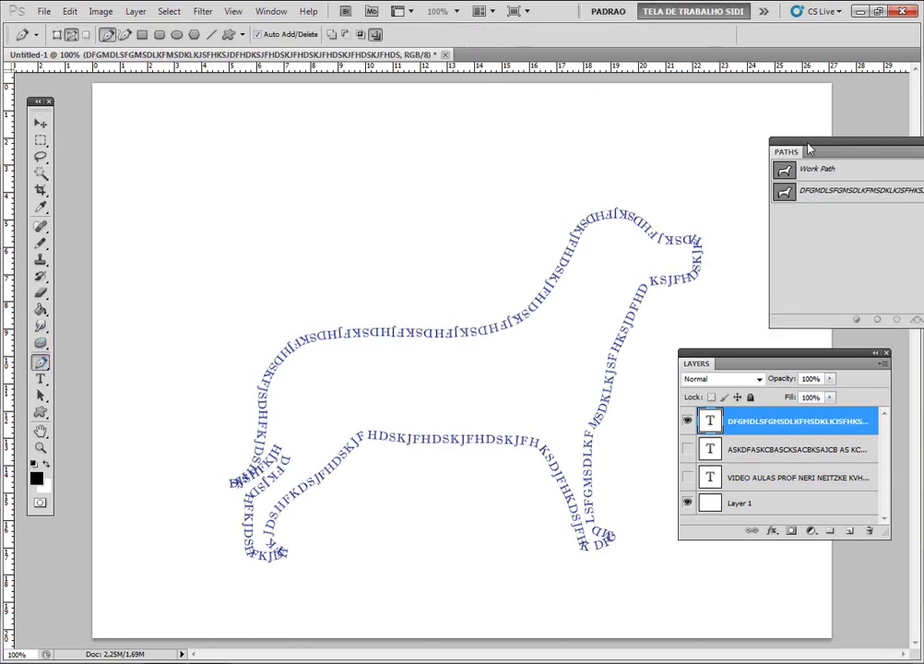
key("ctrl+z")
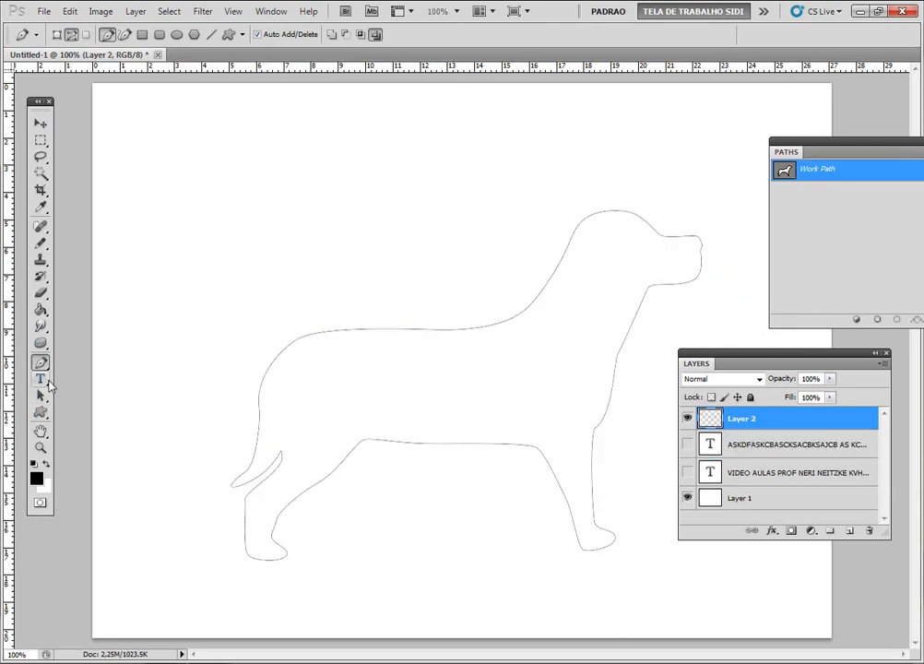
key("t")
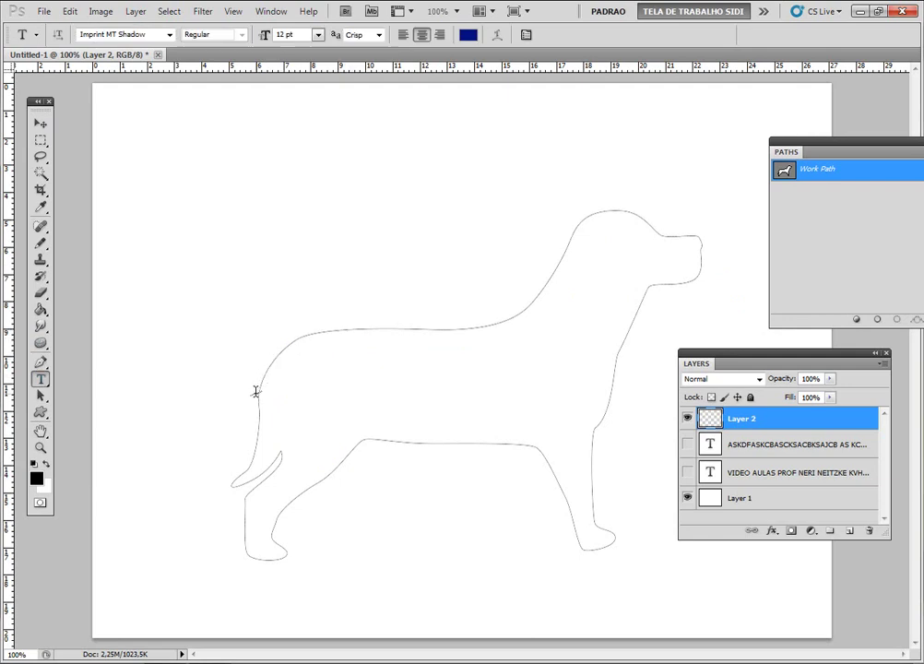
Make Layer 2 an empty type layer with its own Type Path on the dog outline.
left_click(332, 328)
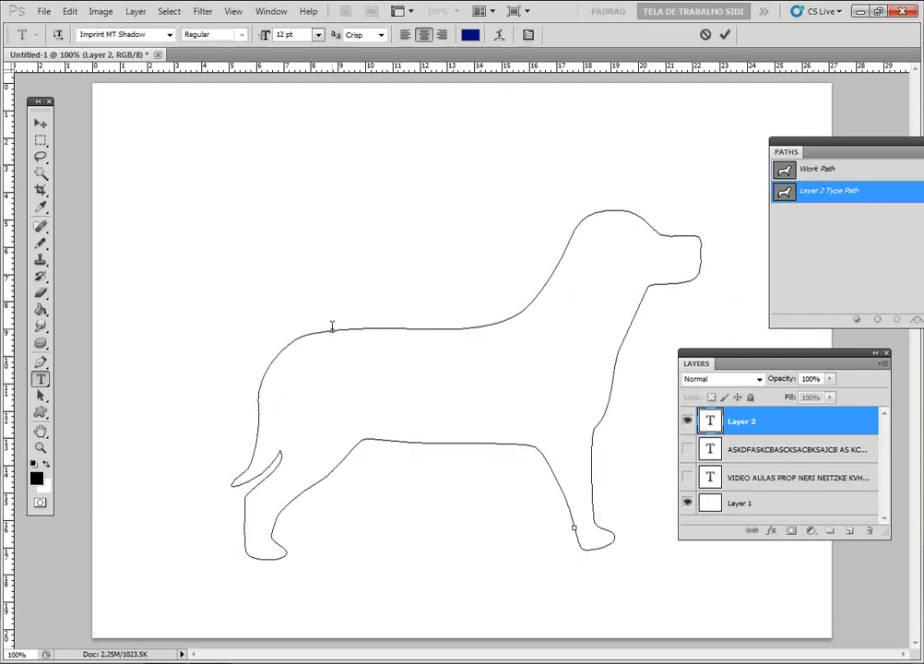
left_click(38, 121)
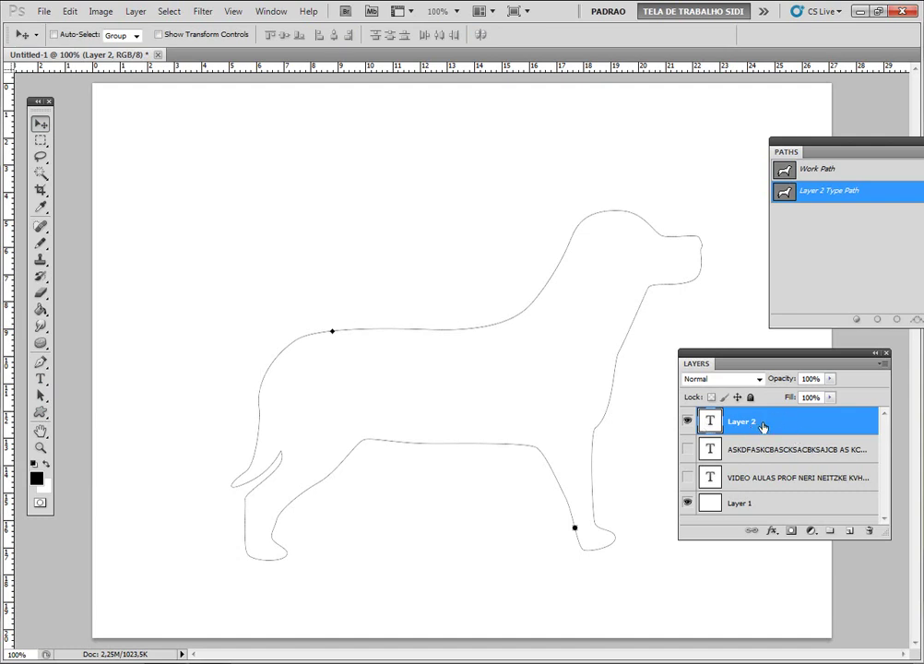
left_click(41, 362)
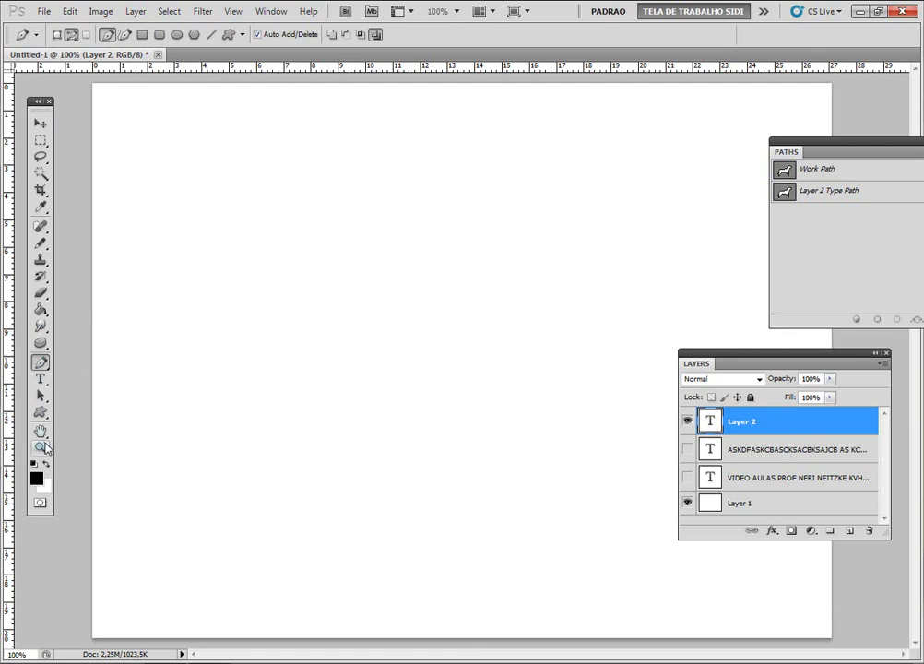
Reselect the Custom Shape tool and confirm Dog is still the chosen shape.
left_click(40, 412)
left_click(115, 478)
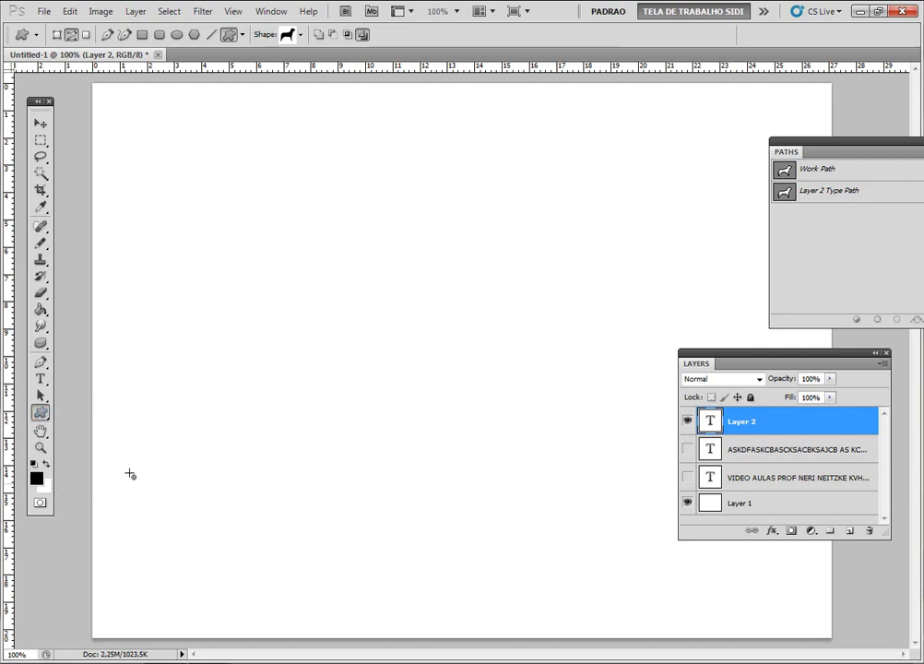
left_click(301, 35)
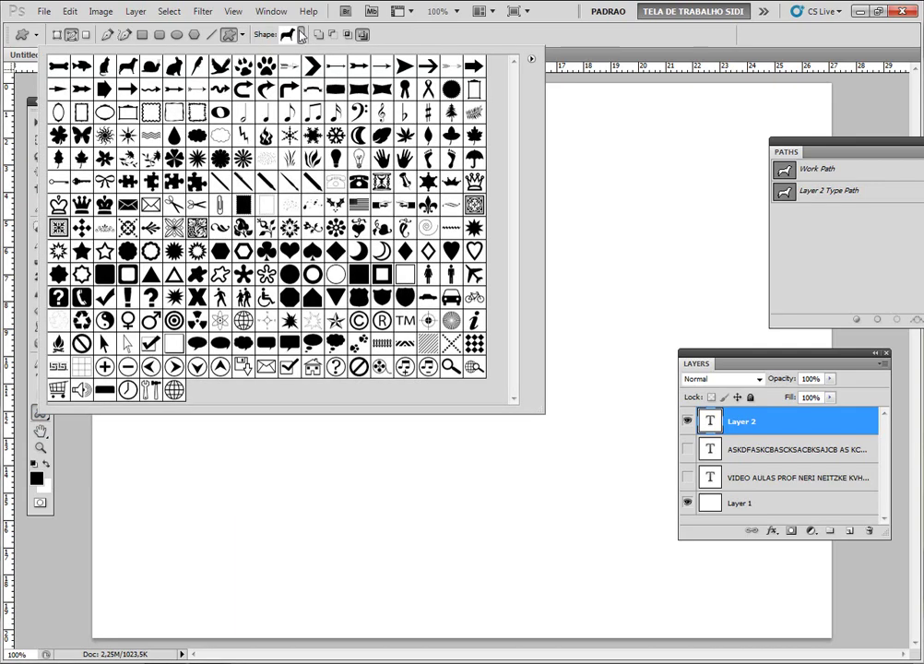
left_click(301, 35)
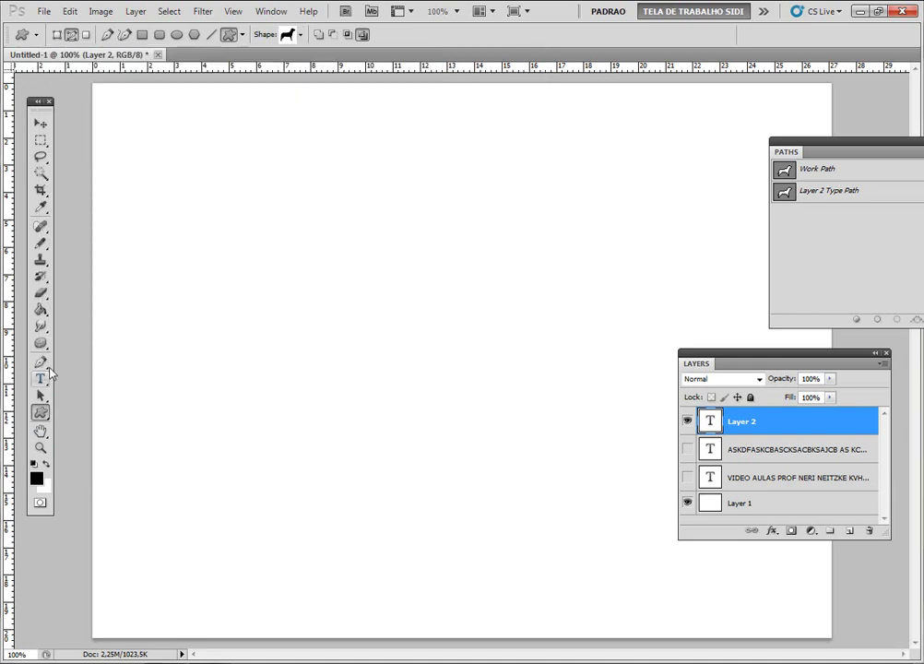